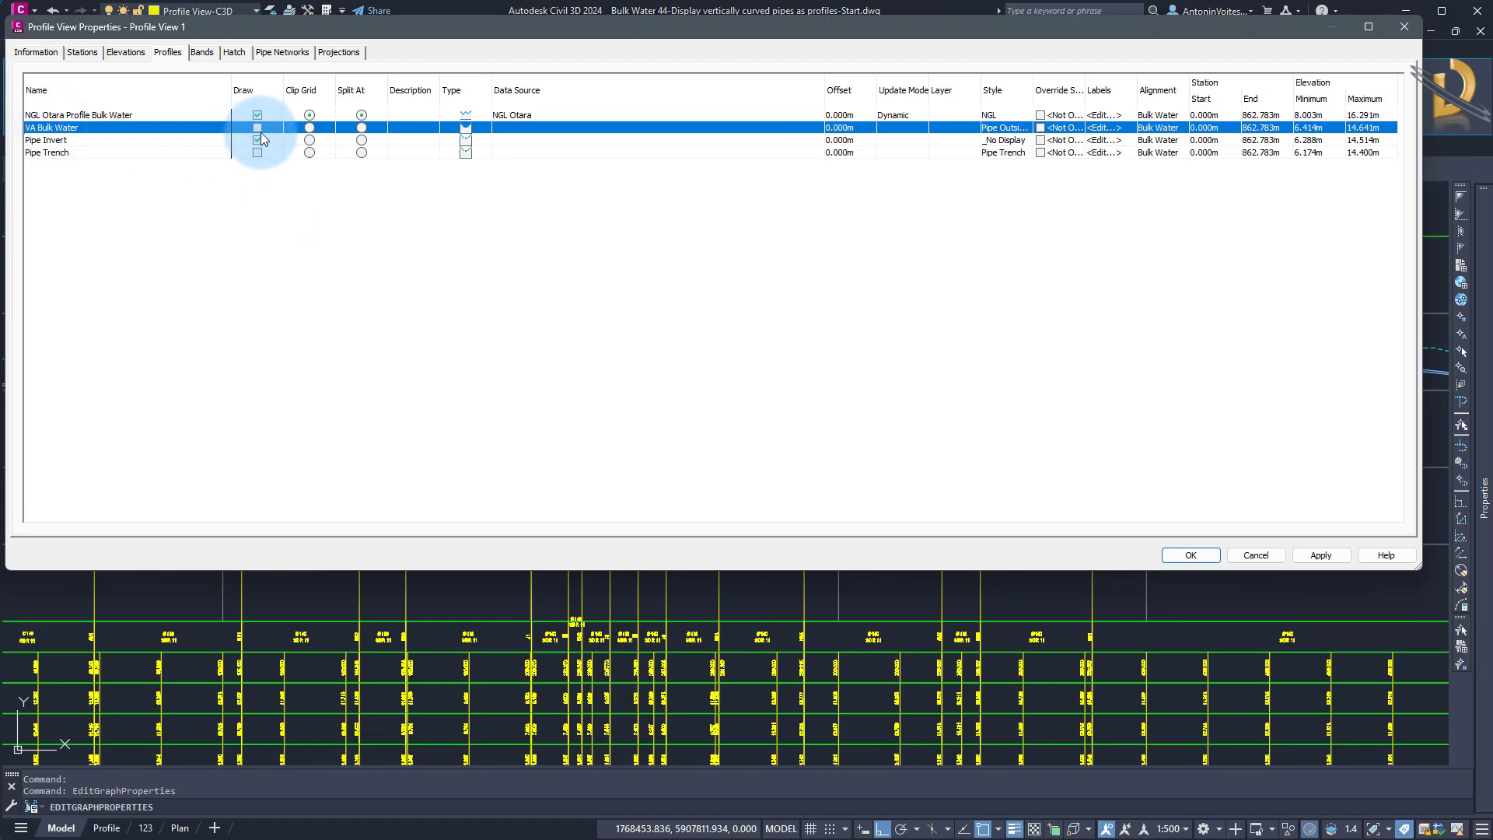
# Enable drawing of the VA Bulk Water profile in the profile view
pyautogui.click(257, 127)
pyautogui.click(1189, 555)
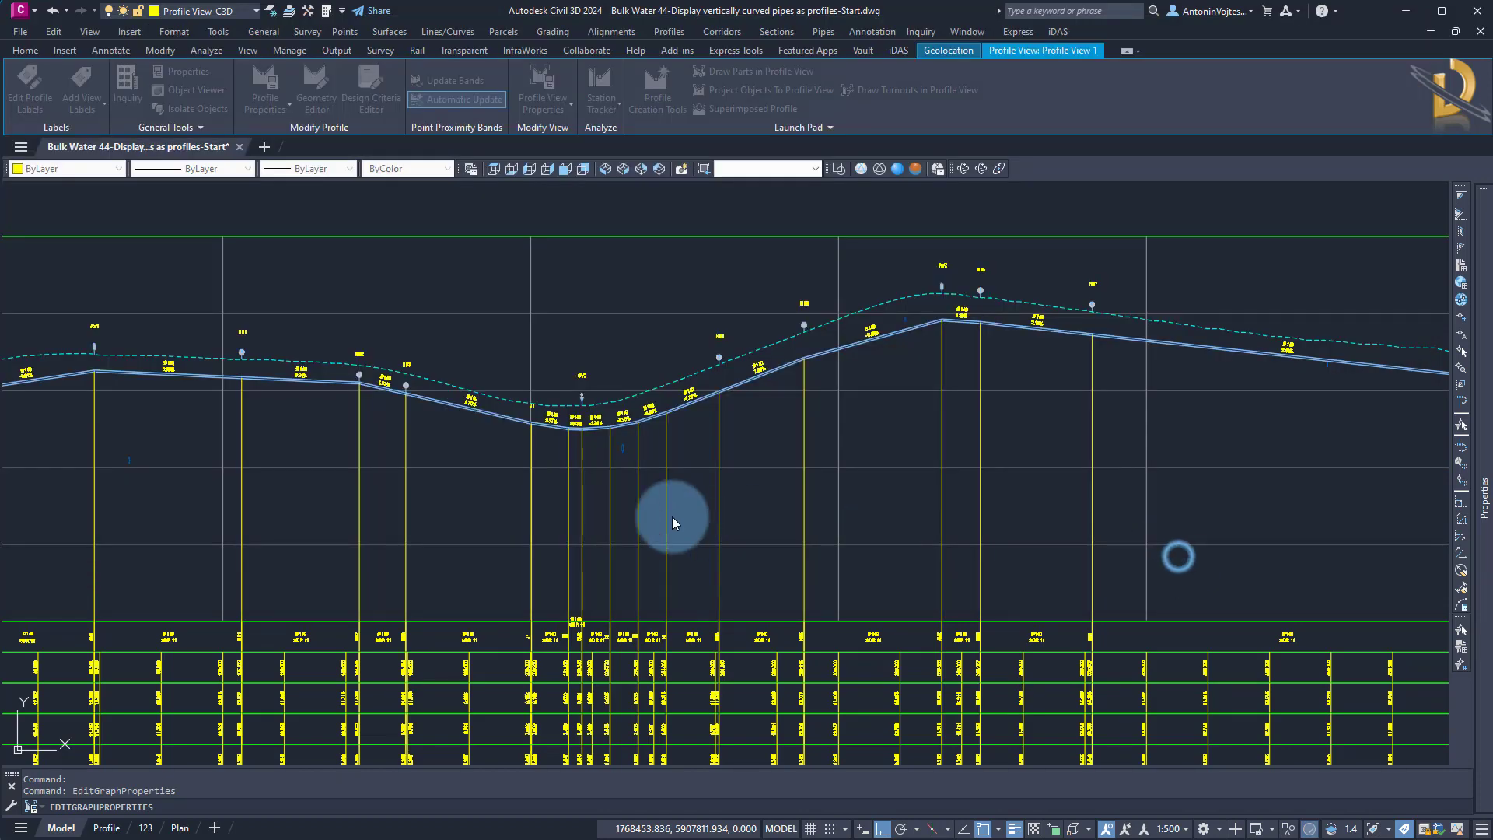
pyautogui.scroll(5, 584, 457)
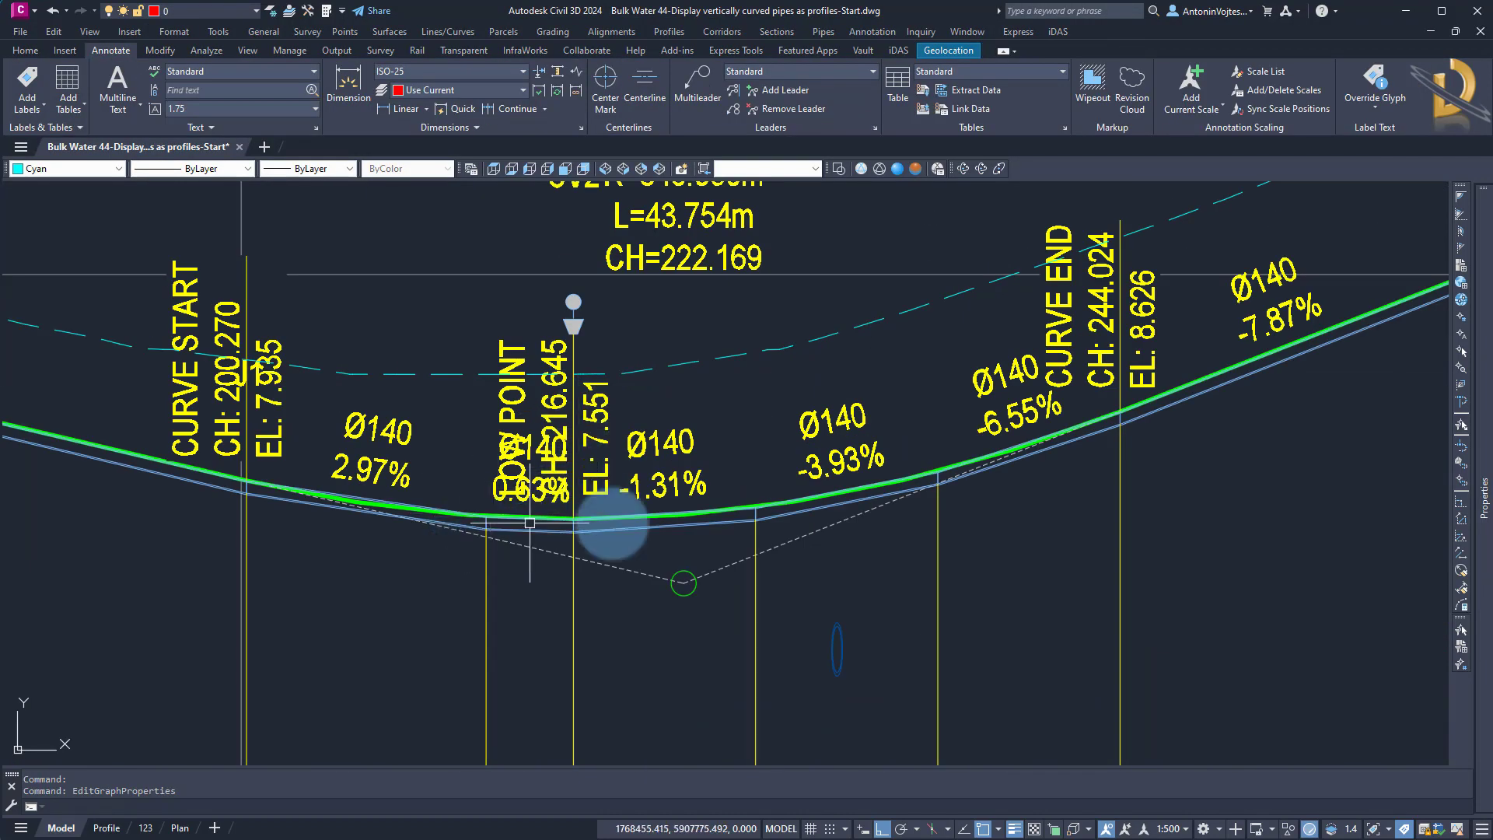
pyautogui.press('Escape')
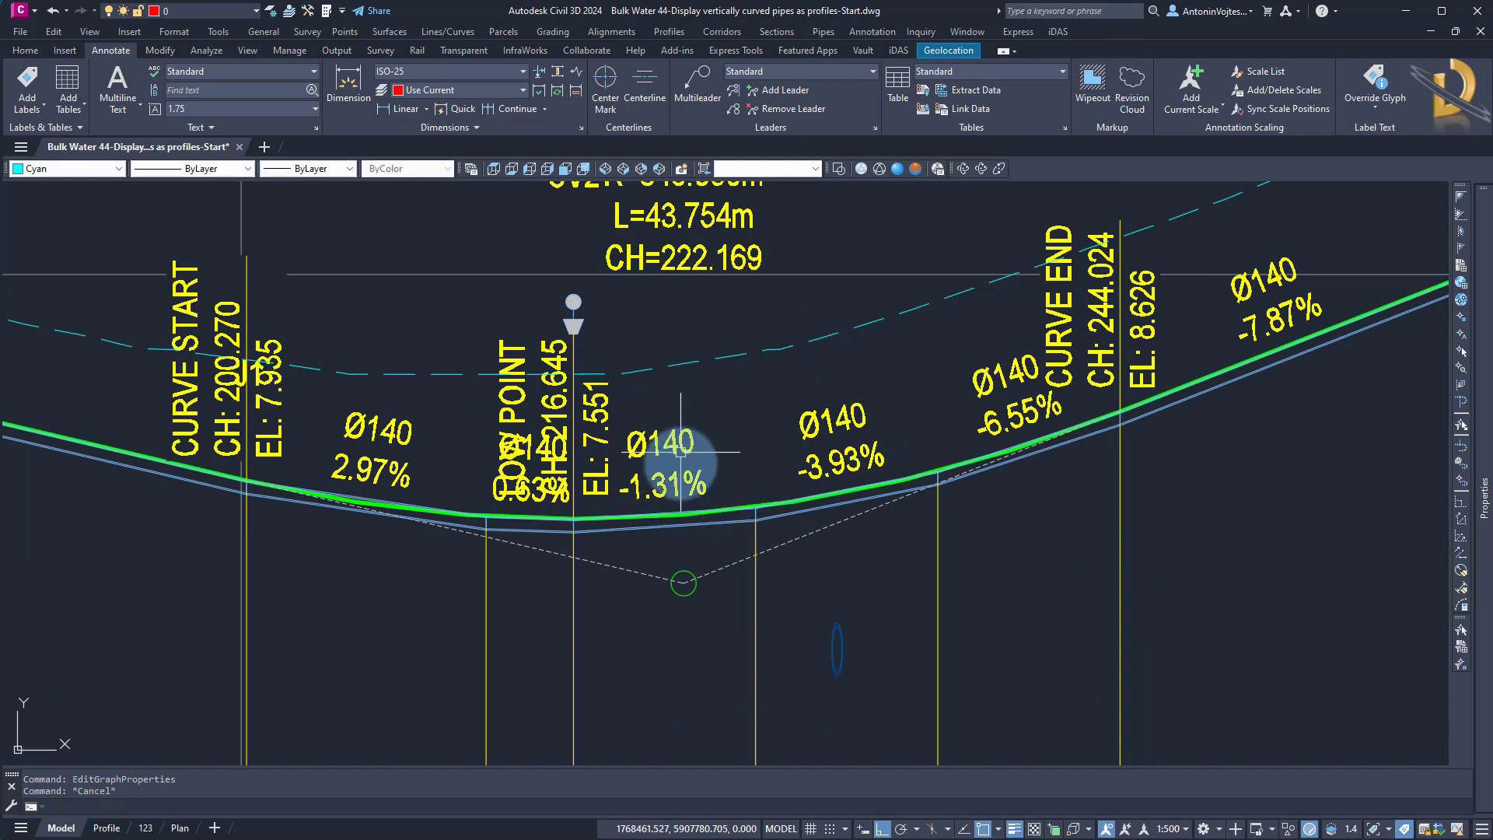
# Clear the labels of the VA Bulk Water profile by importing the _No Labels label set
pyautogui.click(639, 569)
pyautogui.rightClick(639, 571)
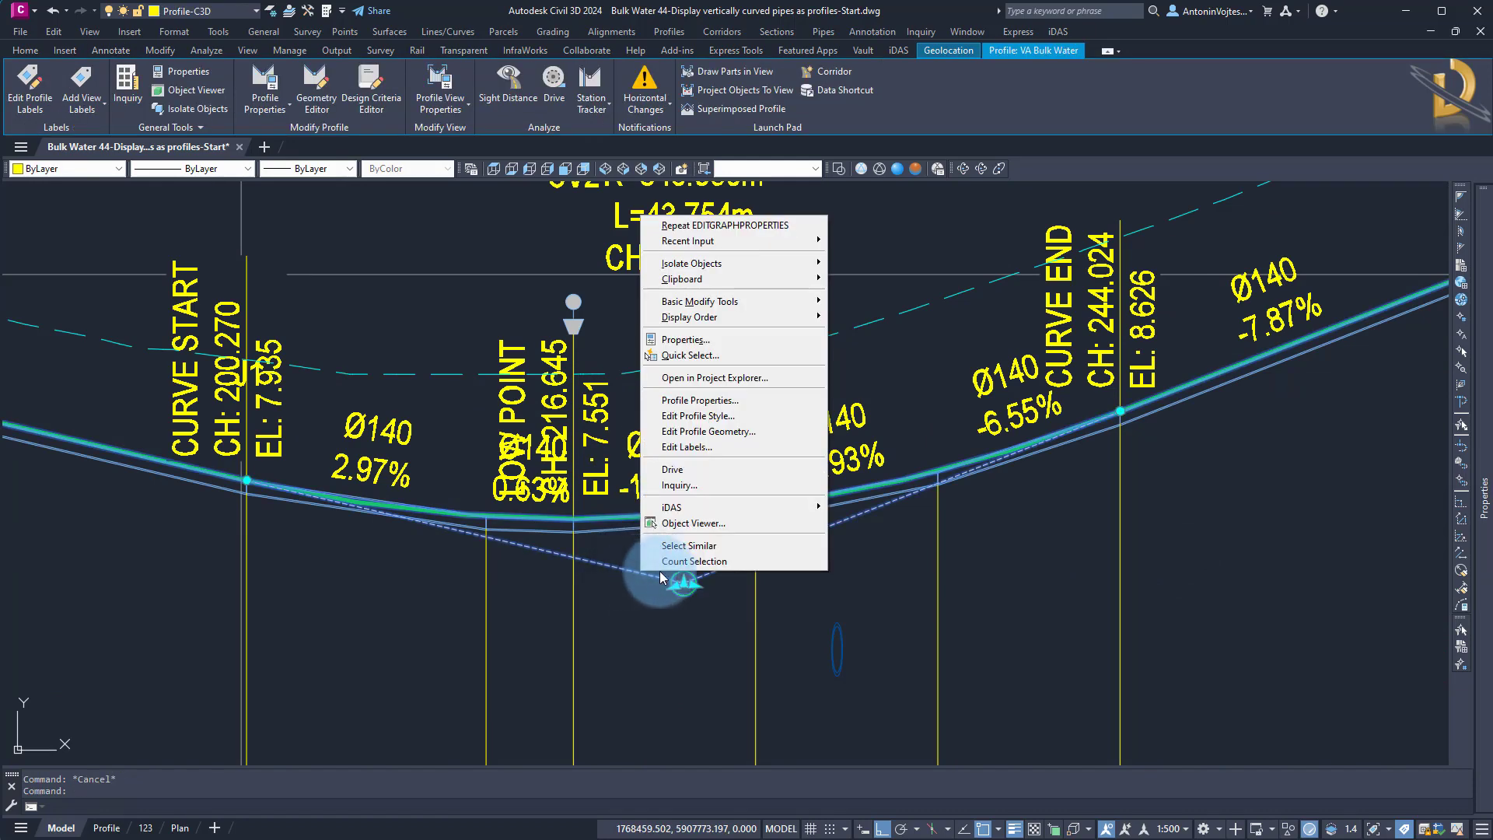
pyautogui.click(701, 447)
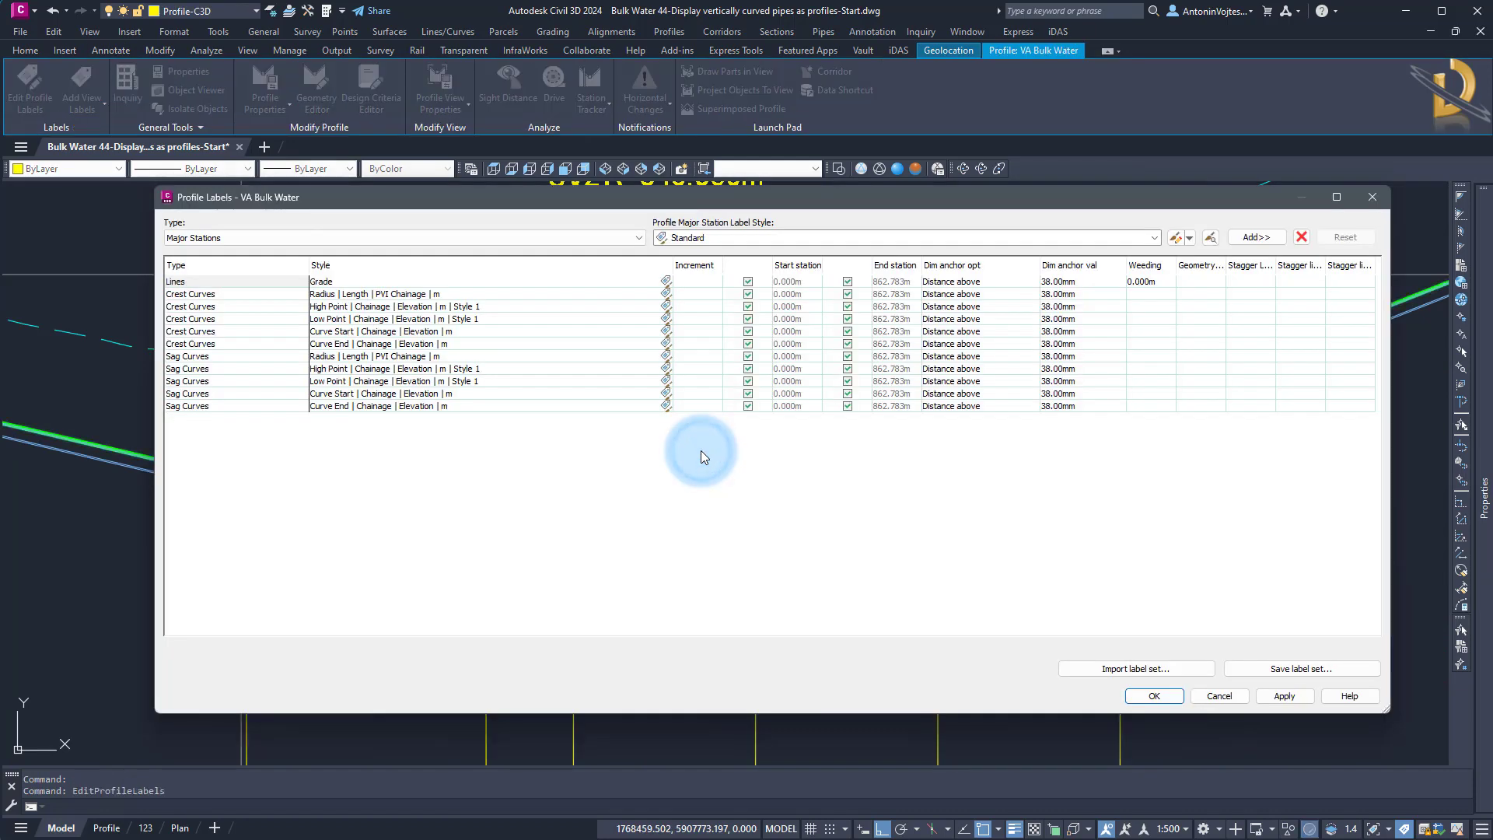
pyautogui.click(1127, 668)
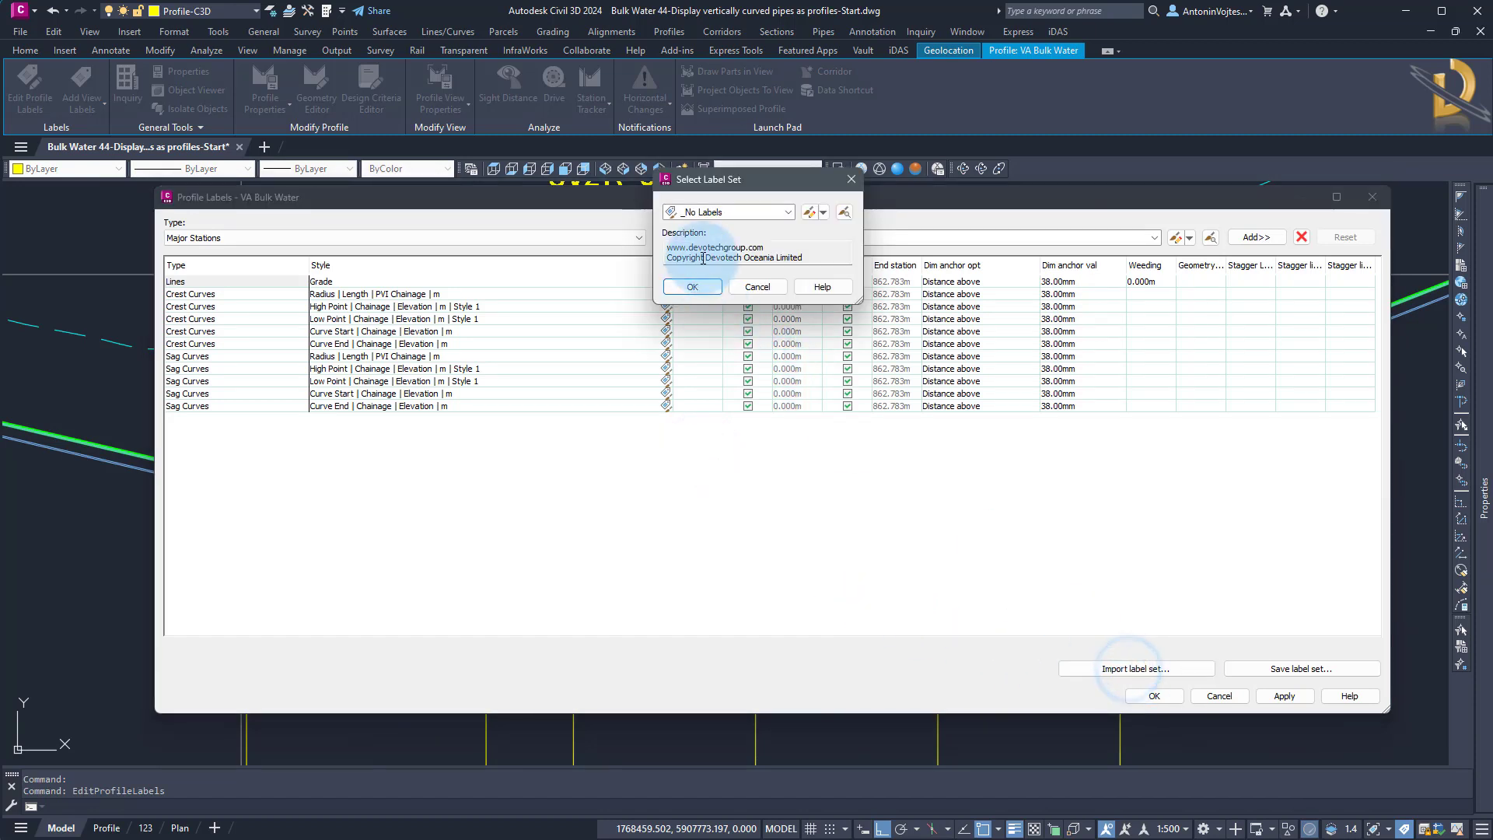
pyautogui.click(692, 287)
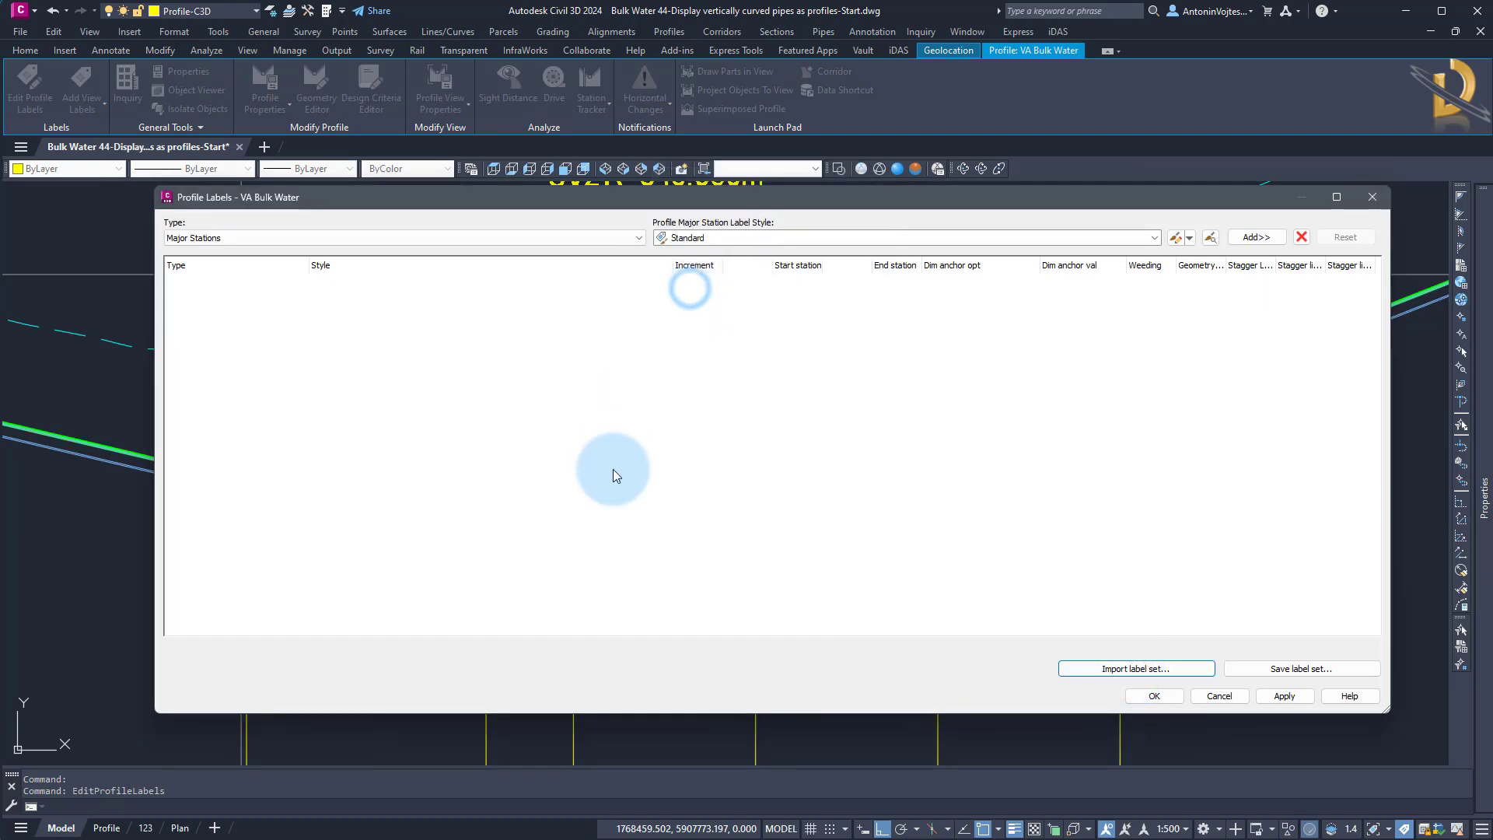
pyautogui.click(1154, 695)
pyautogui.press('Escape')
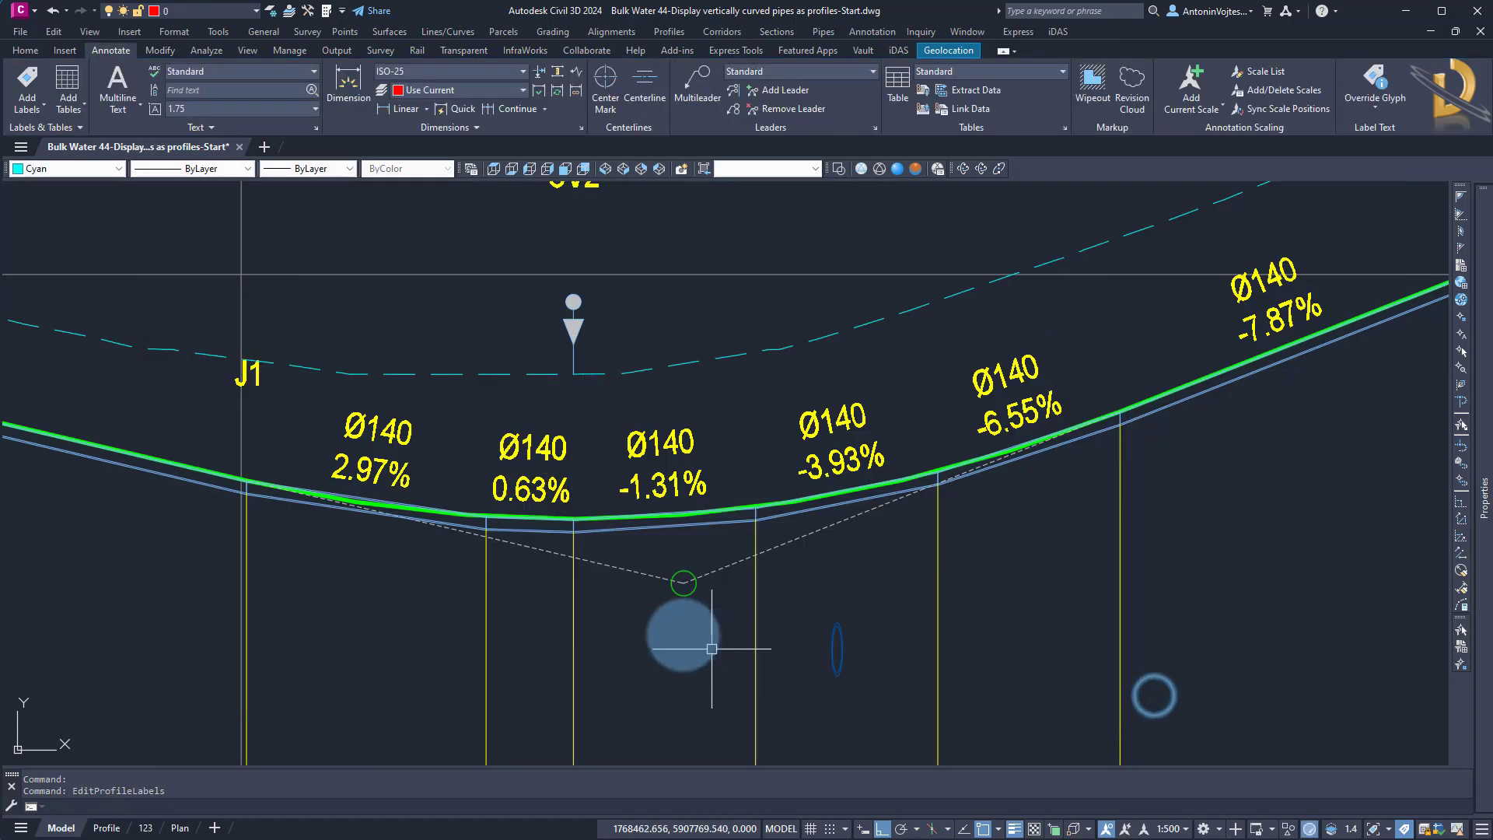
# Select all similar pipe profile labels showing diameter and grade, and delete them
pyautogui.scroll(-2, 765, 453)
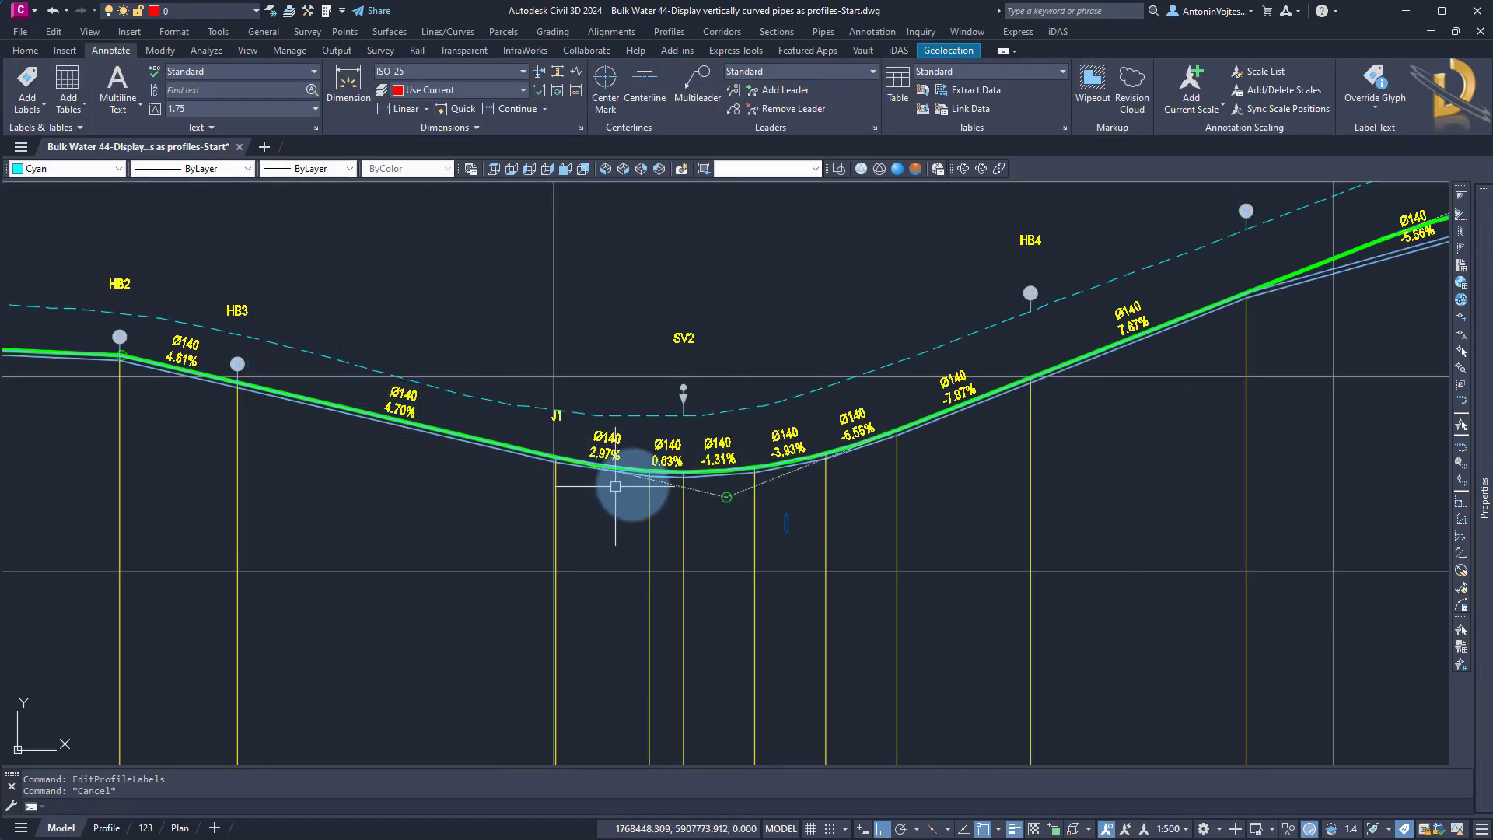
pyautogui.scroll(2, 630, 467)
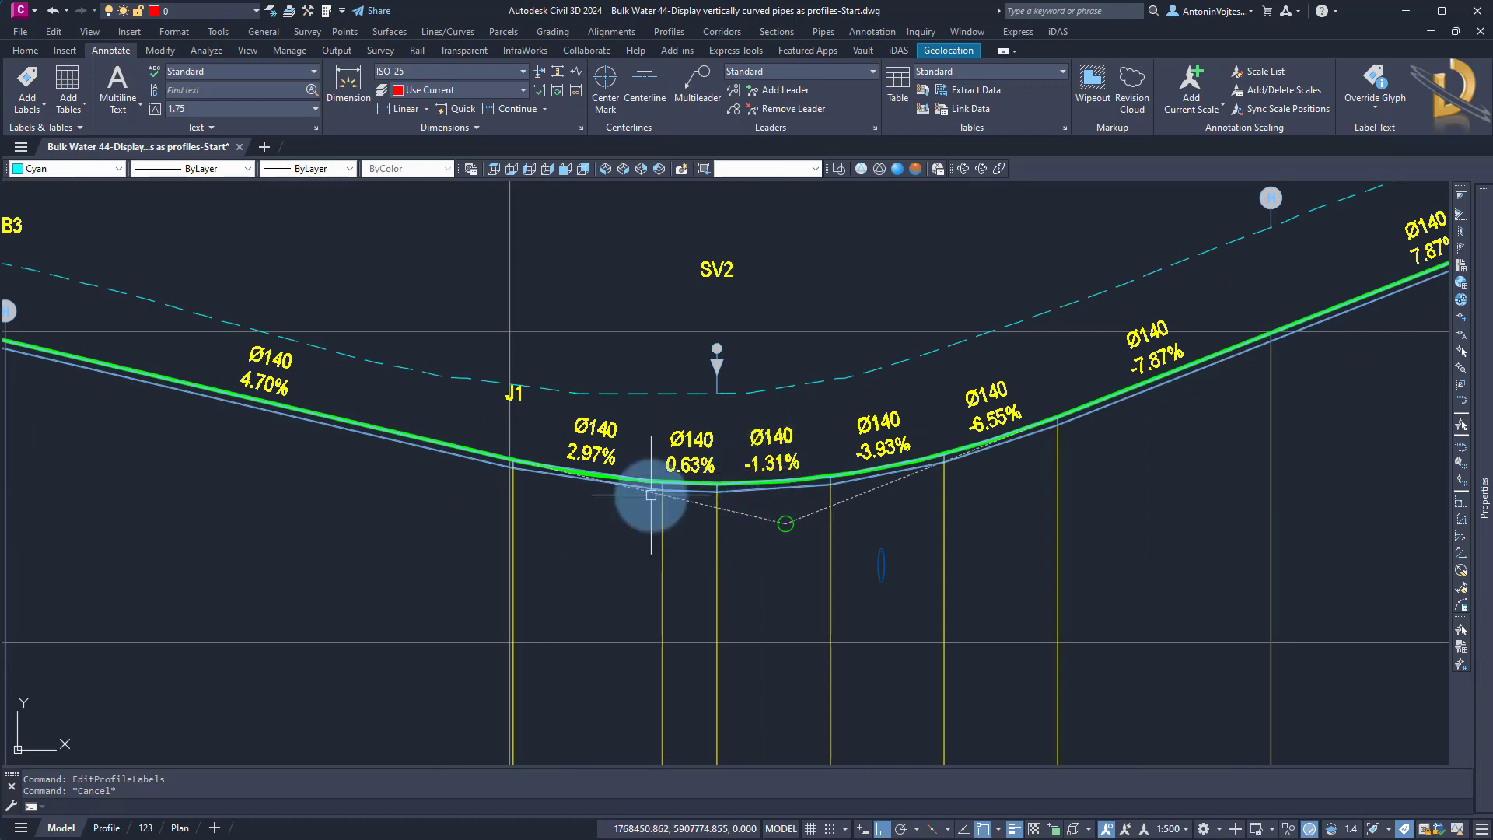
pyautogui.click(769, 442)
pyautogui.rightClick(772, 440)
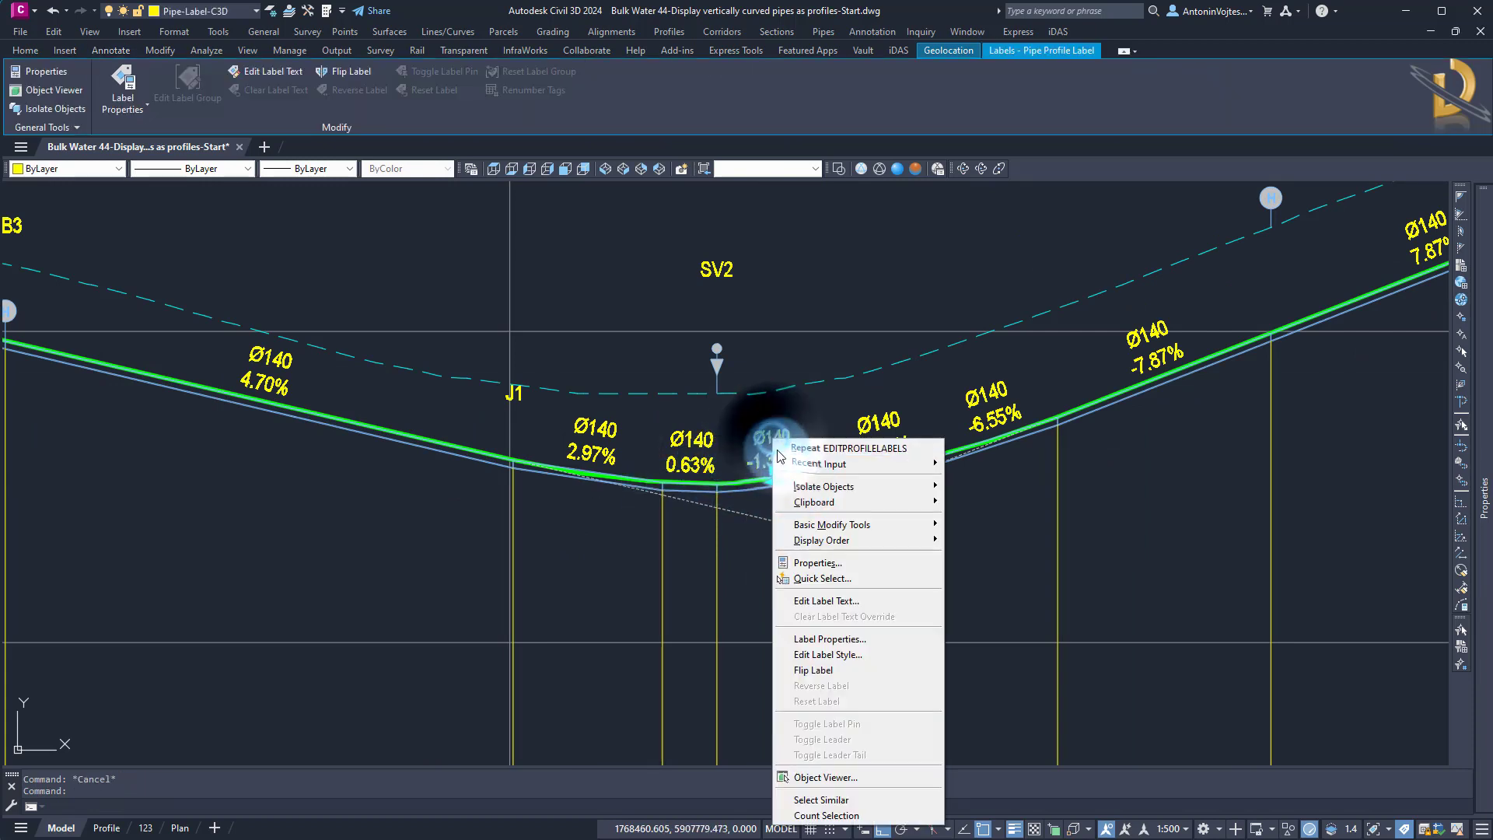
pyautogui.click(823, 799)
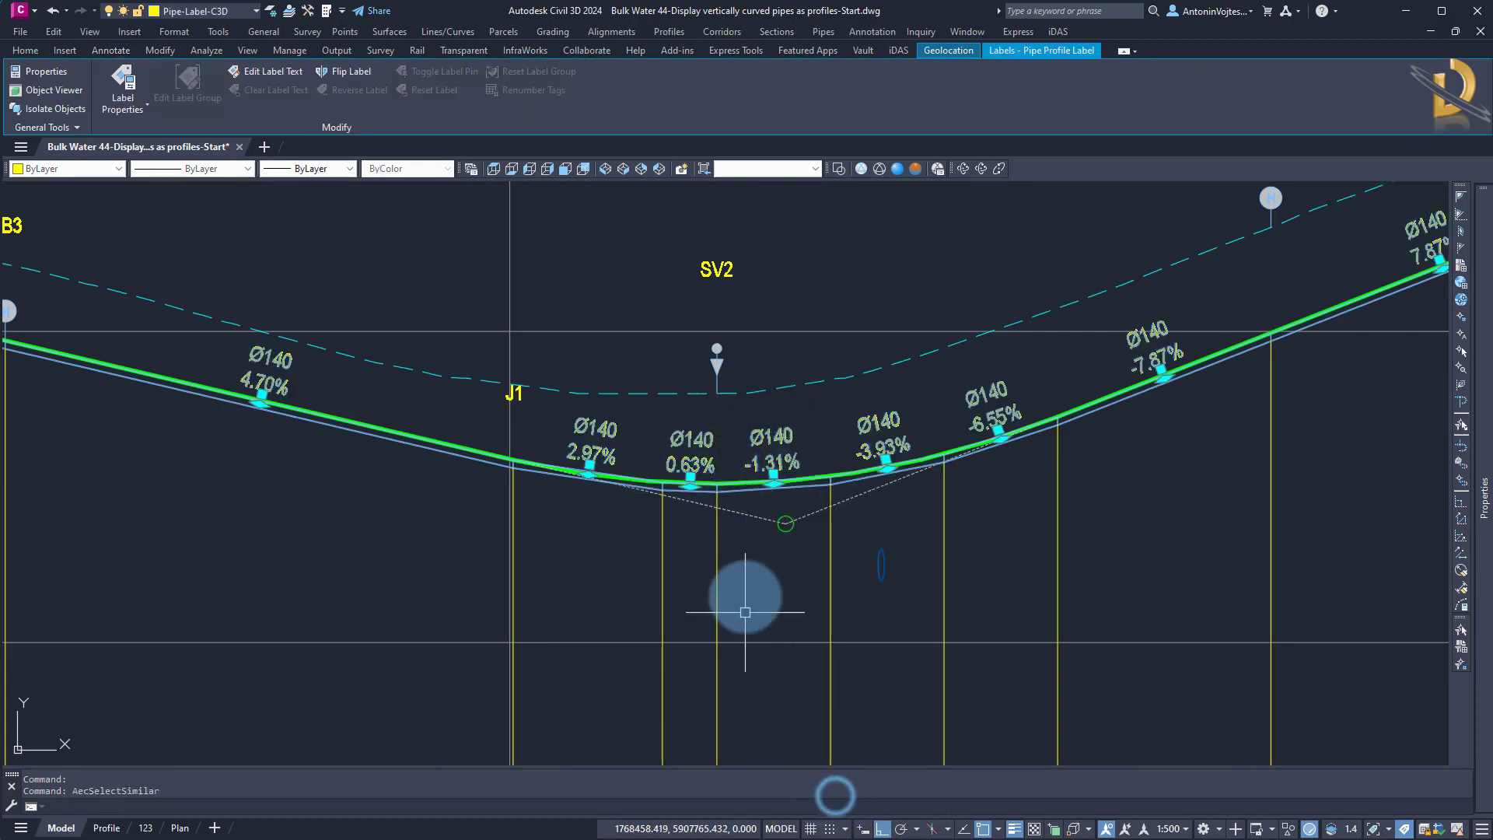
pyautogui.press('Delete')
pyautogui.press('Escape')
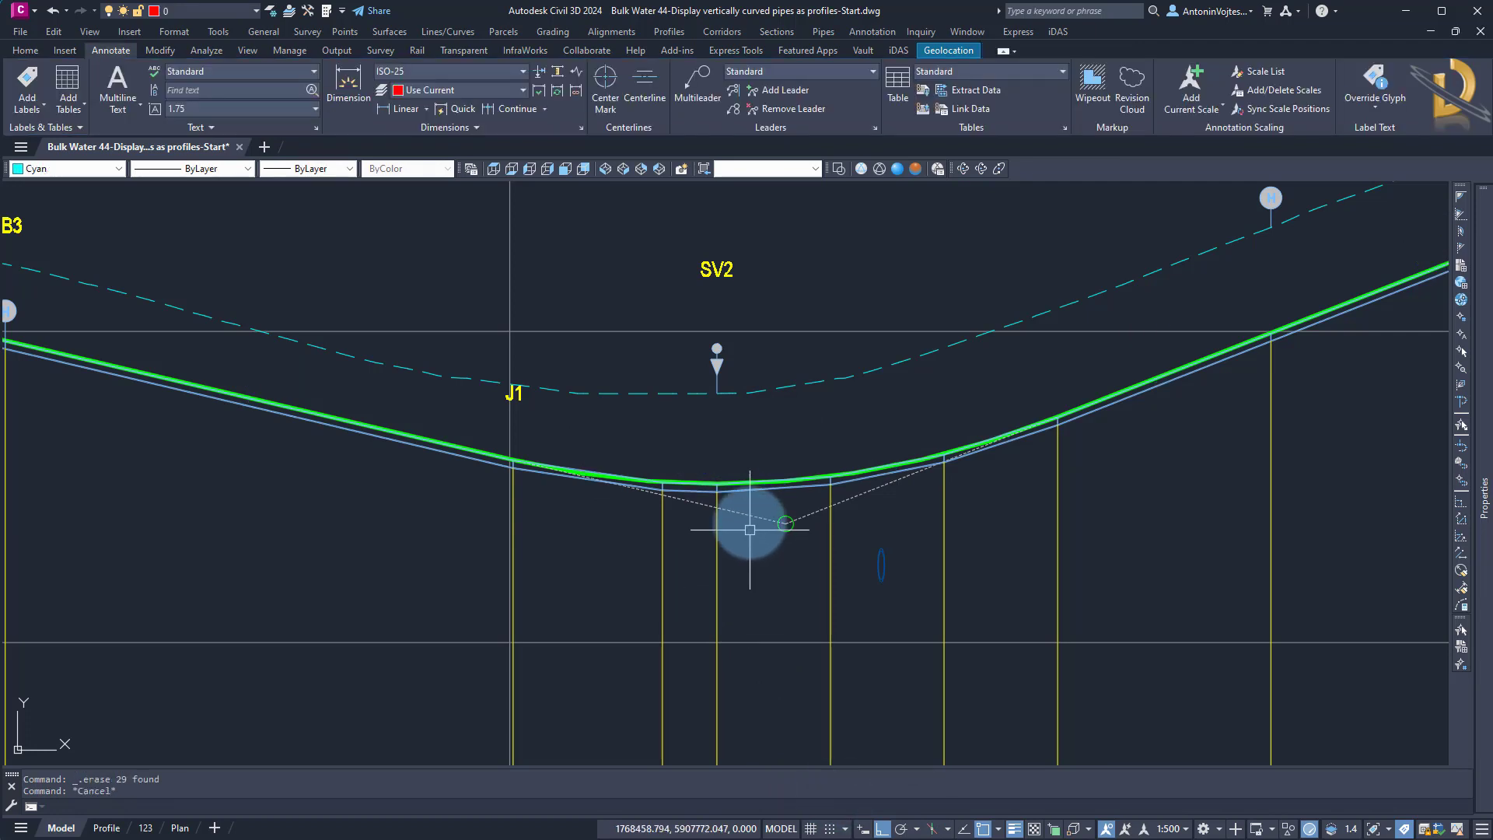
# Import the Grade | Radius | Length label set for the VA Bulk Water profile
pyautogui.click(750, 510)
pyautogui.rightClick(750, 510)
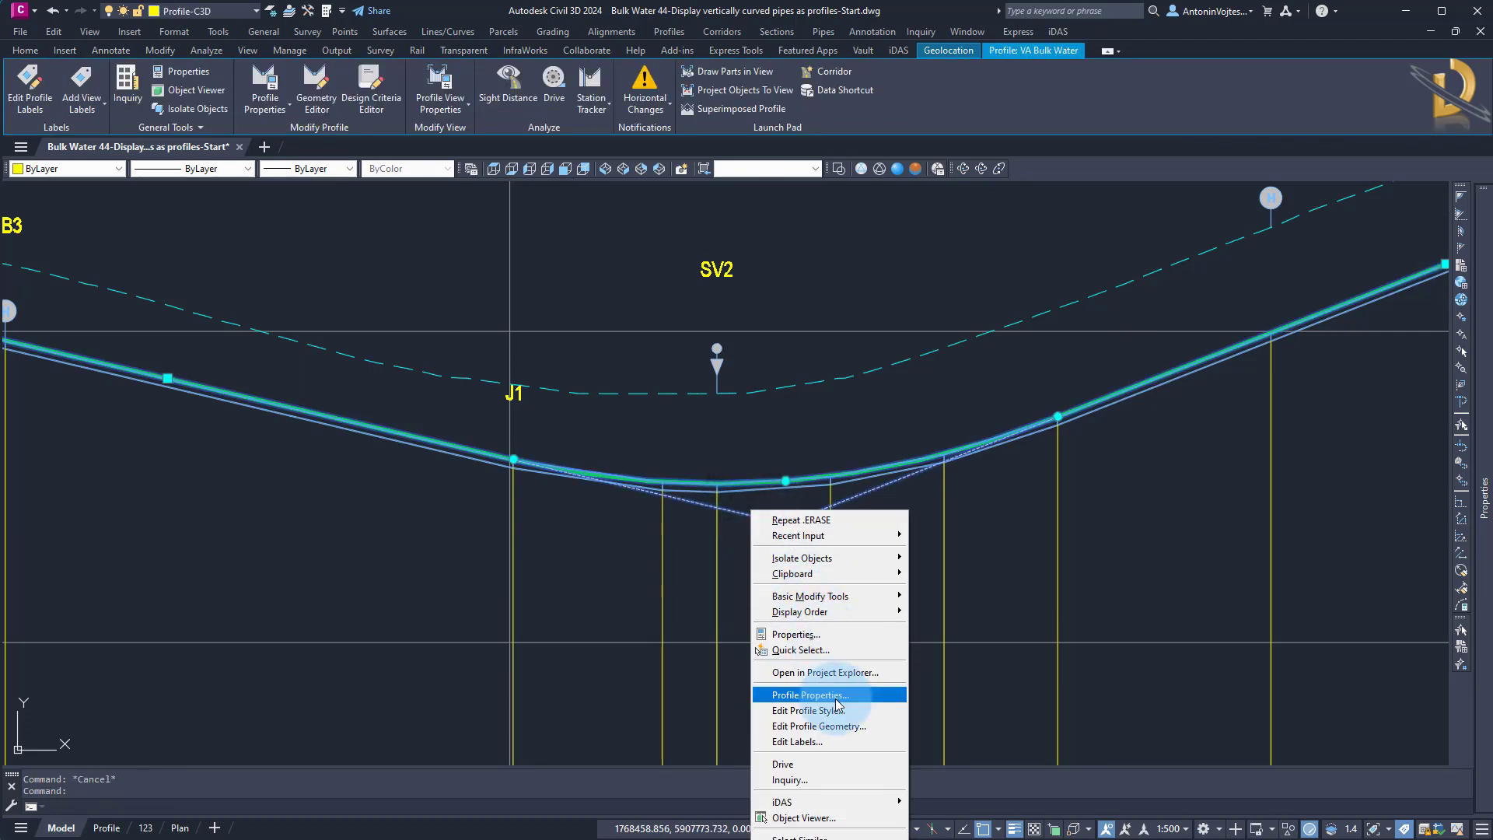
pyautogui.click(820, 742)
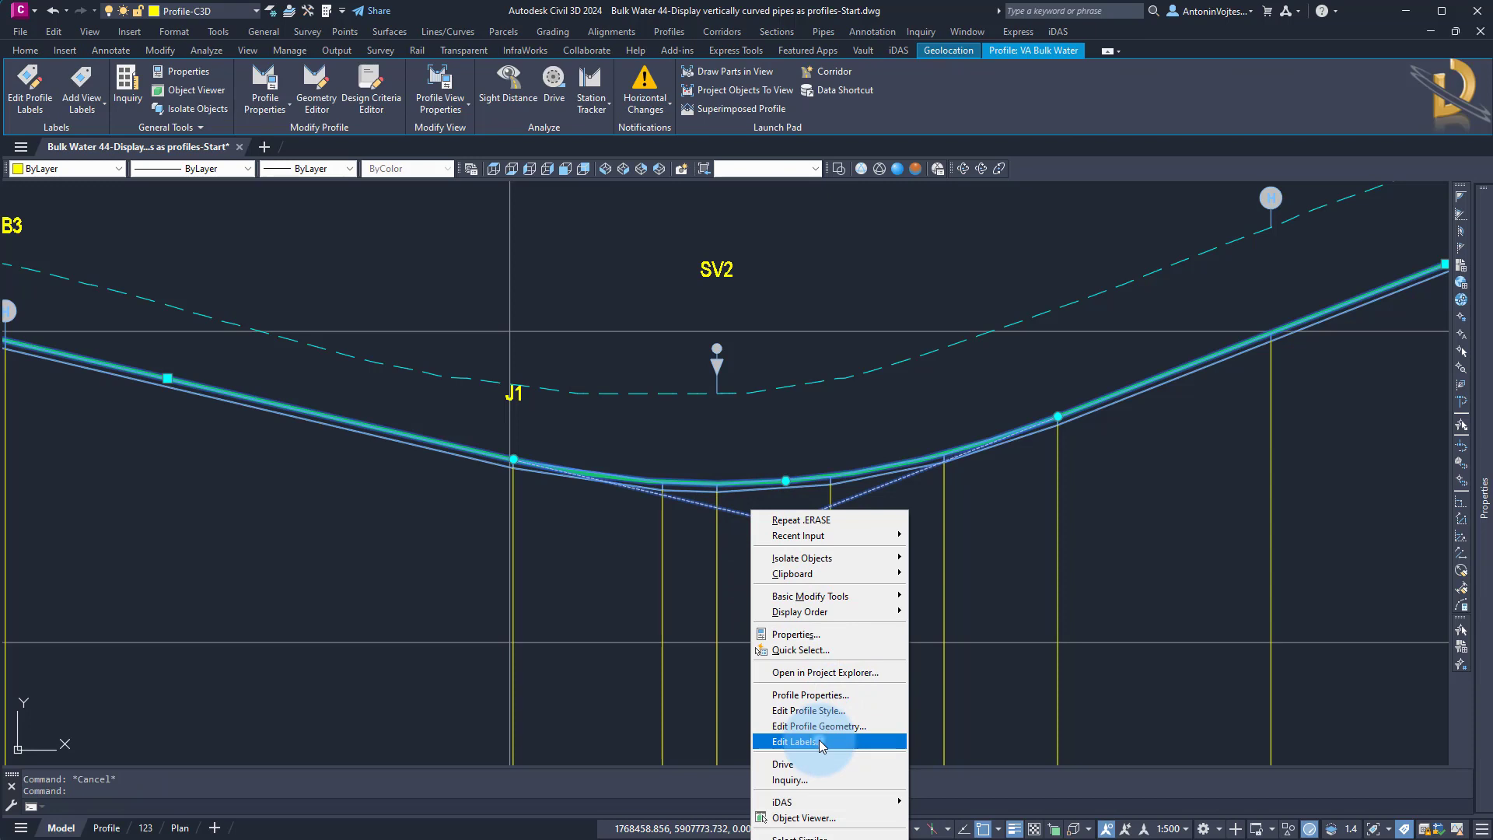
pyautogui.click(1112, 670)
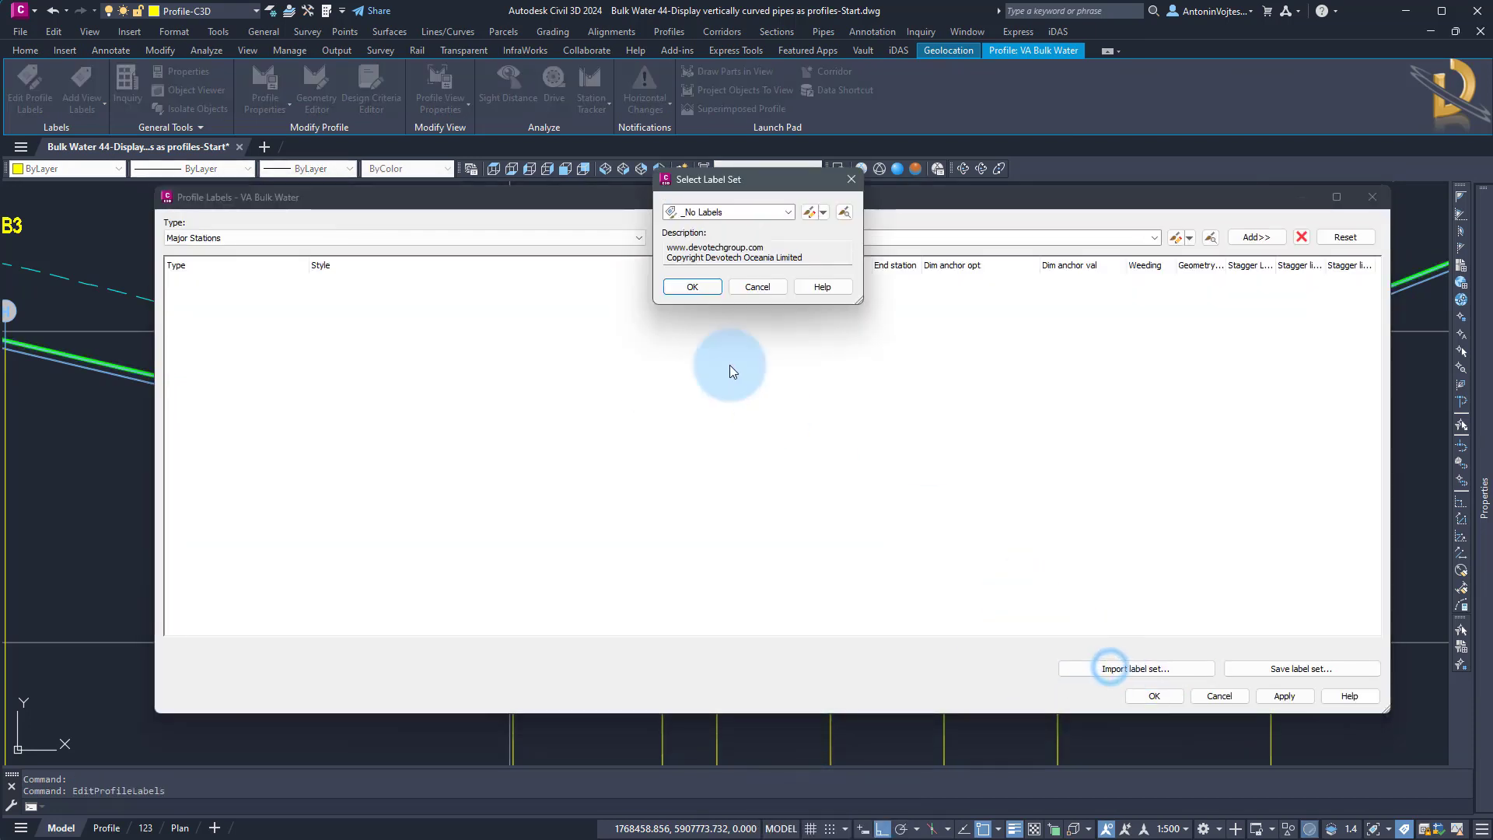
pyautogui.click(728, 213)
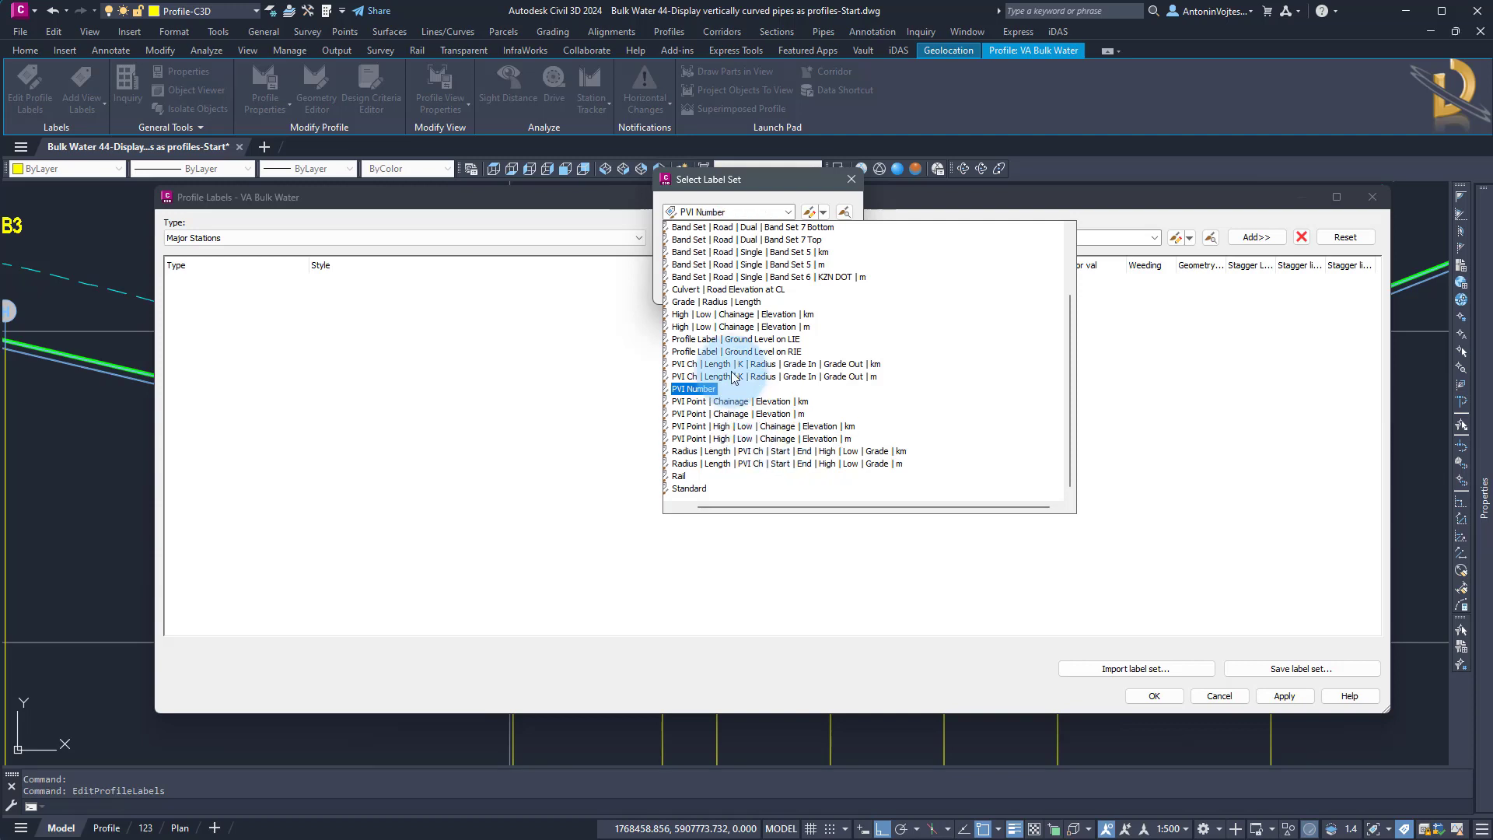
pyautogui.click(720, 306)
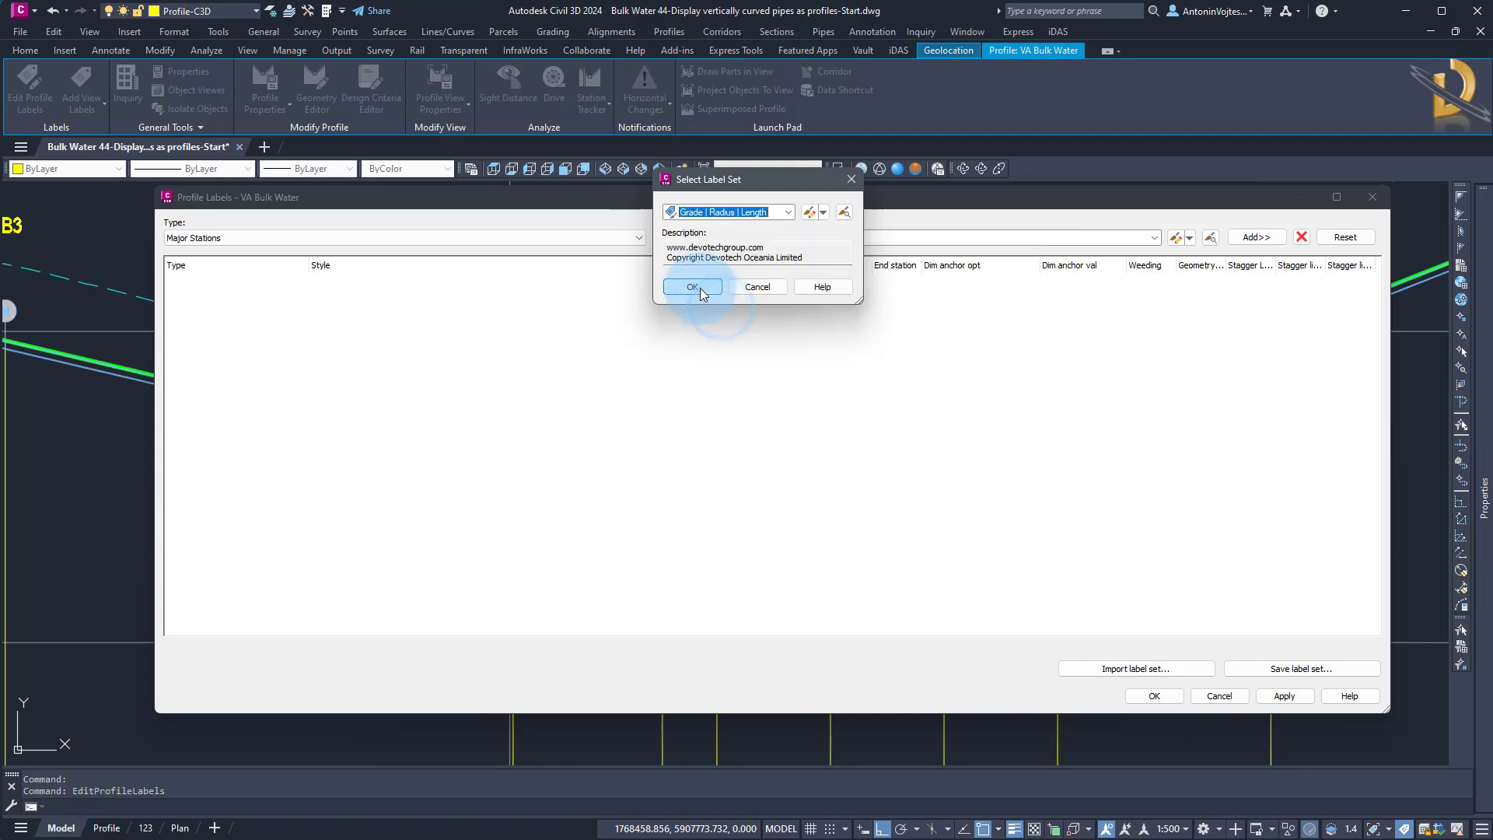
pyautogui.click(692, 287)
pyautogui.click(1151, 696)
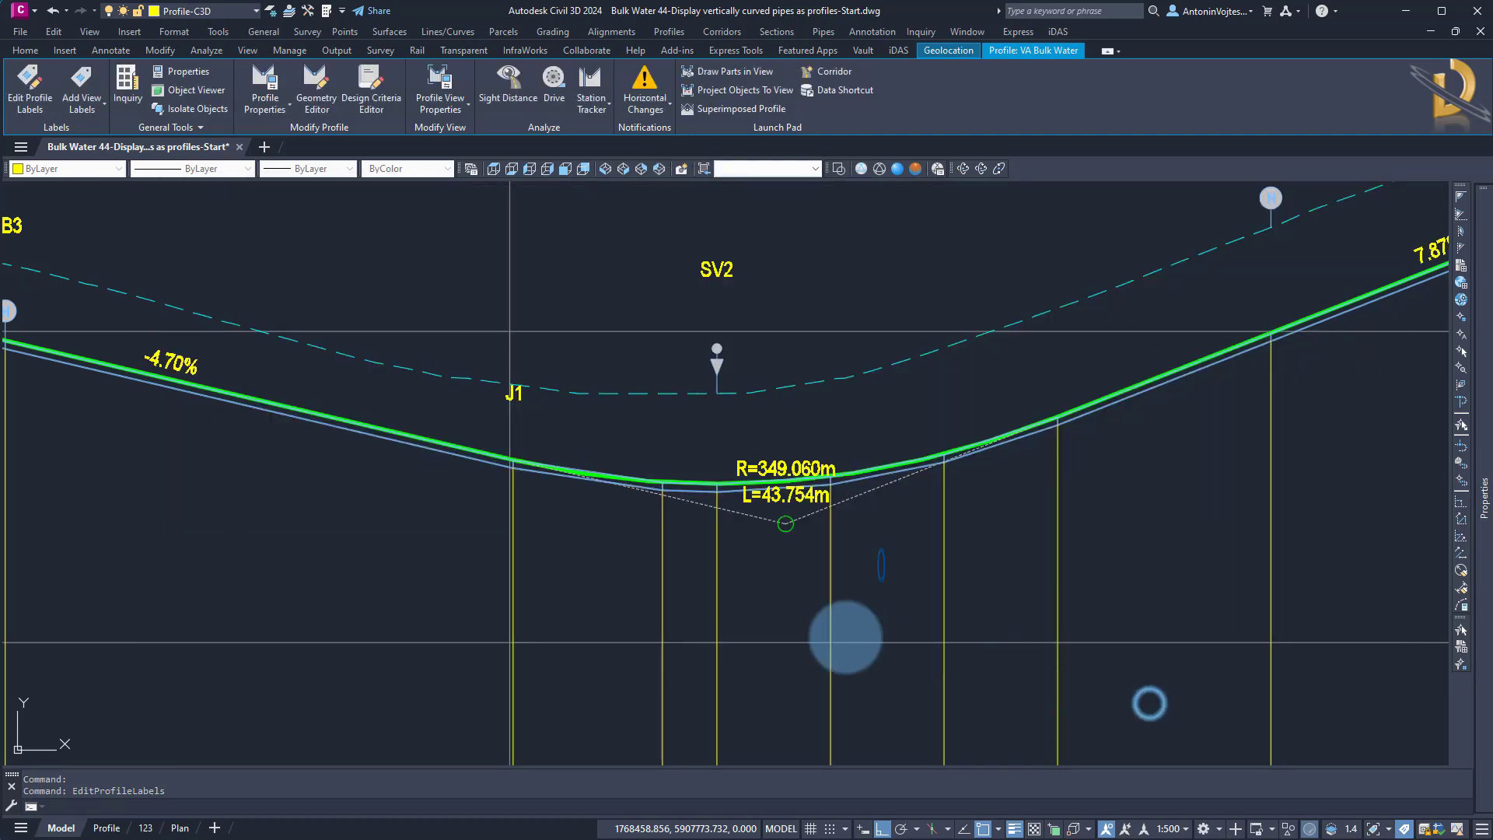
# Move the radius and length label of the sag curve near SV2 to just below the curve's PVI marker
pyautogui.click(794, 465)
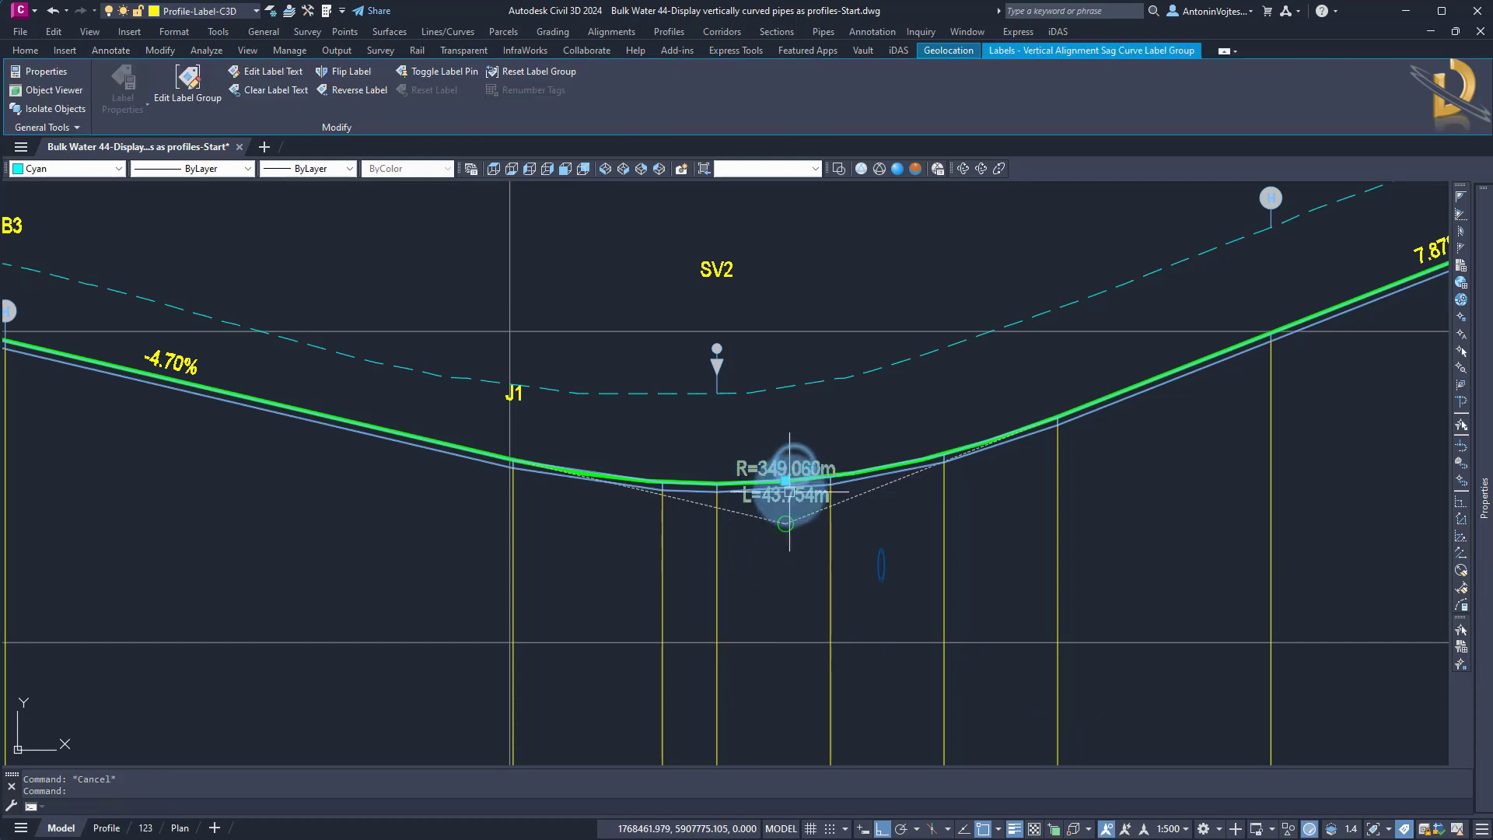
pyautogui.click(787, 480)
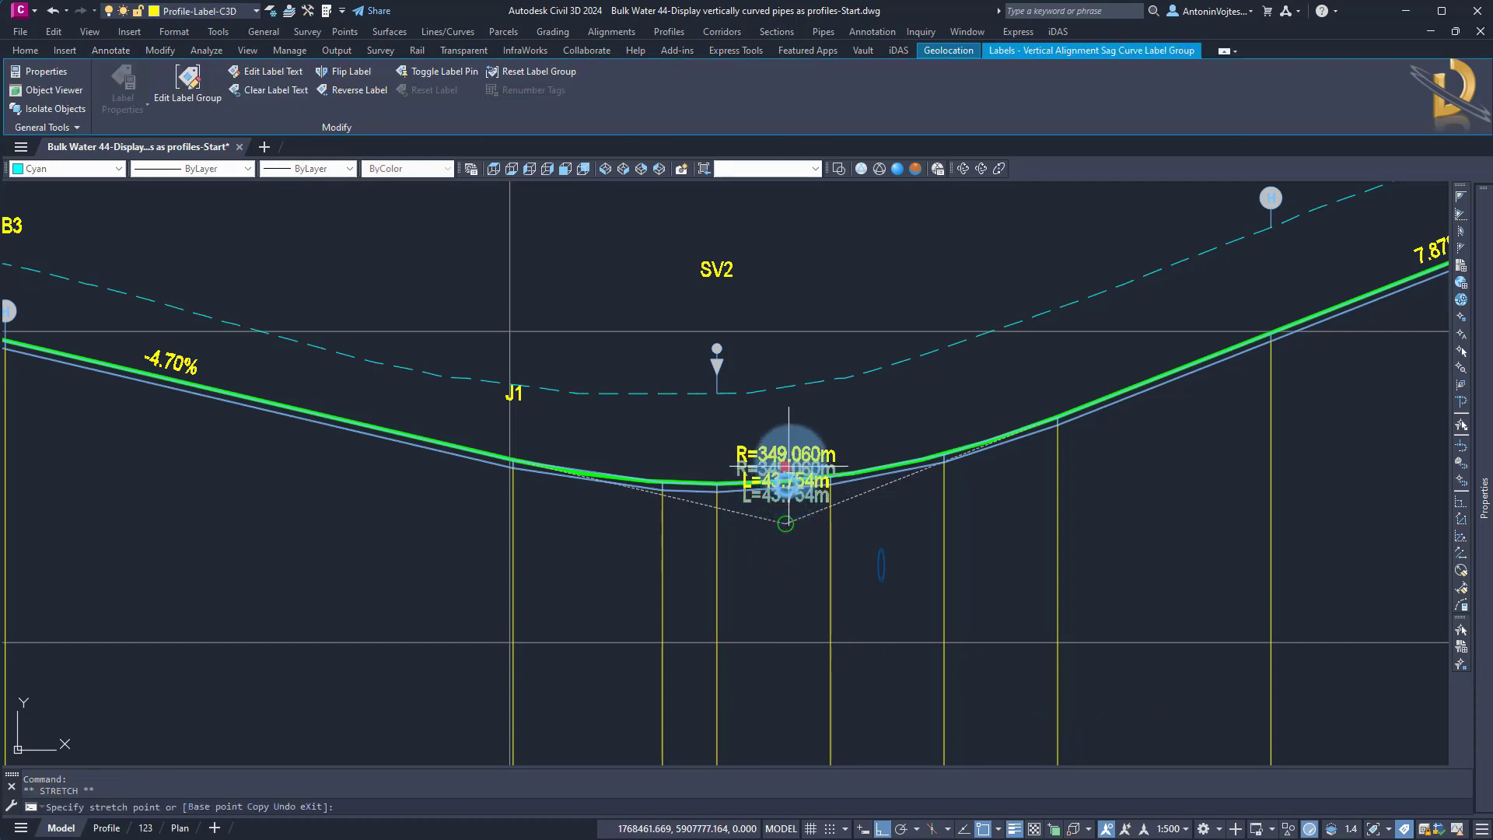
pyautogui.click(806, 567)
pyautogui.press('Escape')
pyautogui.press('Escape')
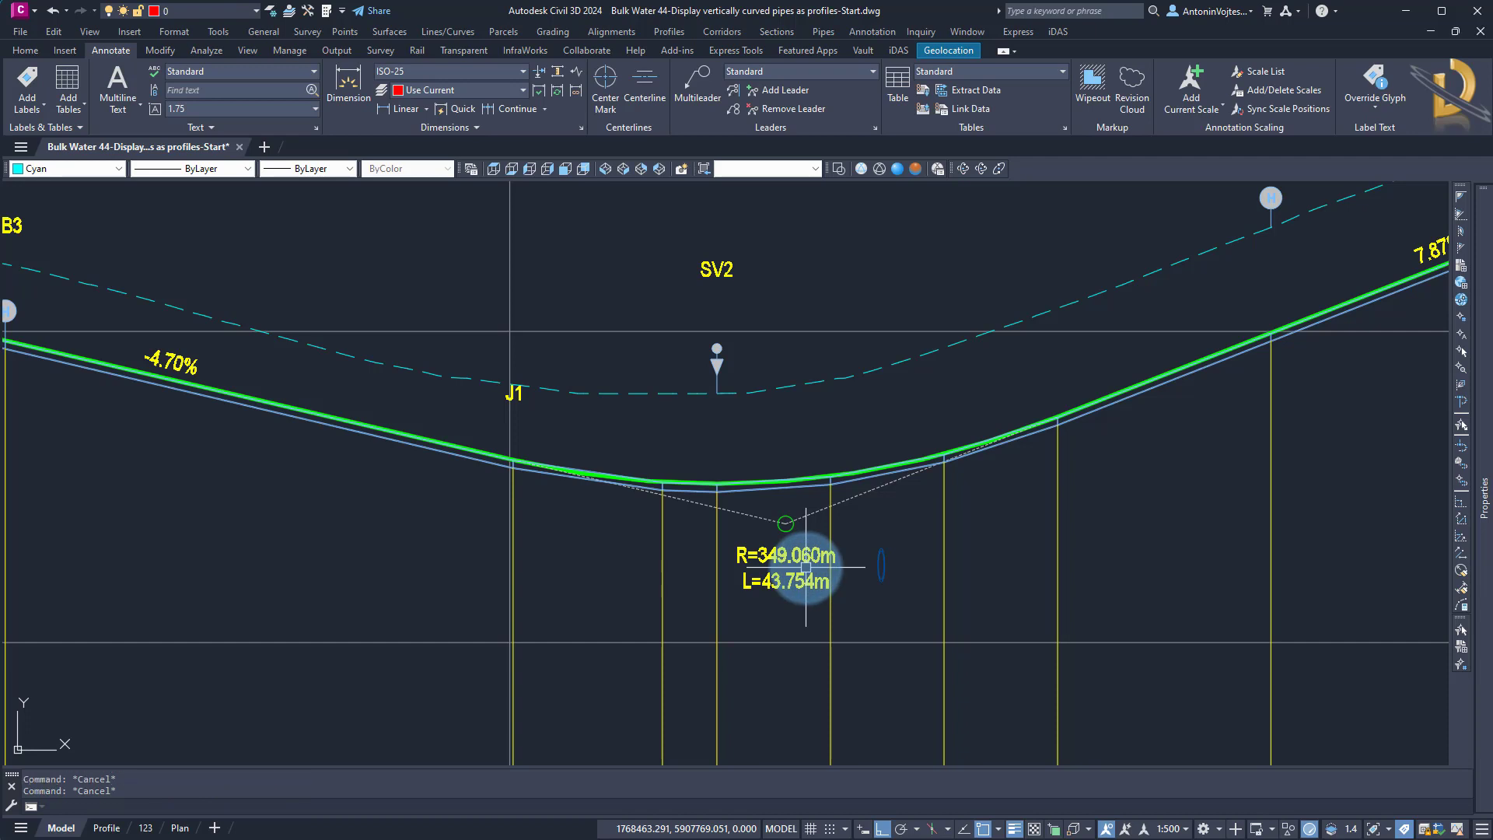
# Measure the vertical distance from the outer top to the outer bottom of the pipe at the joint between J1 and SV2
pyautogui.scroll(2, 717, 507)
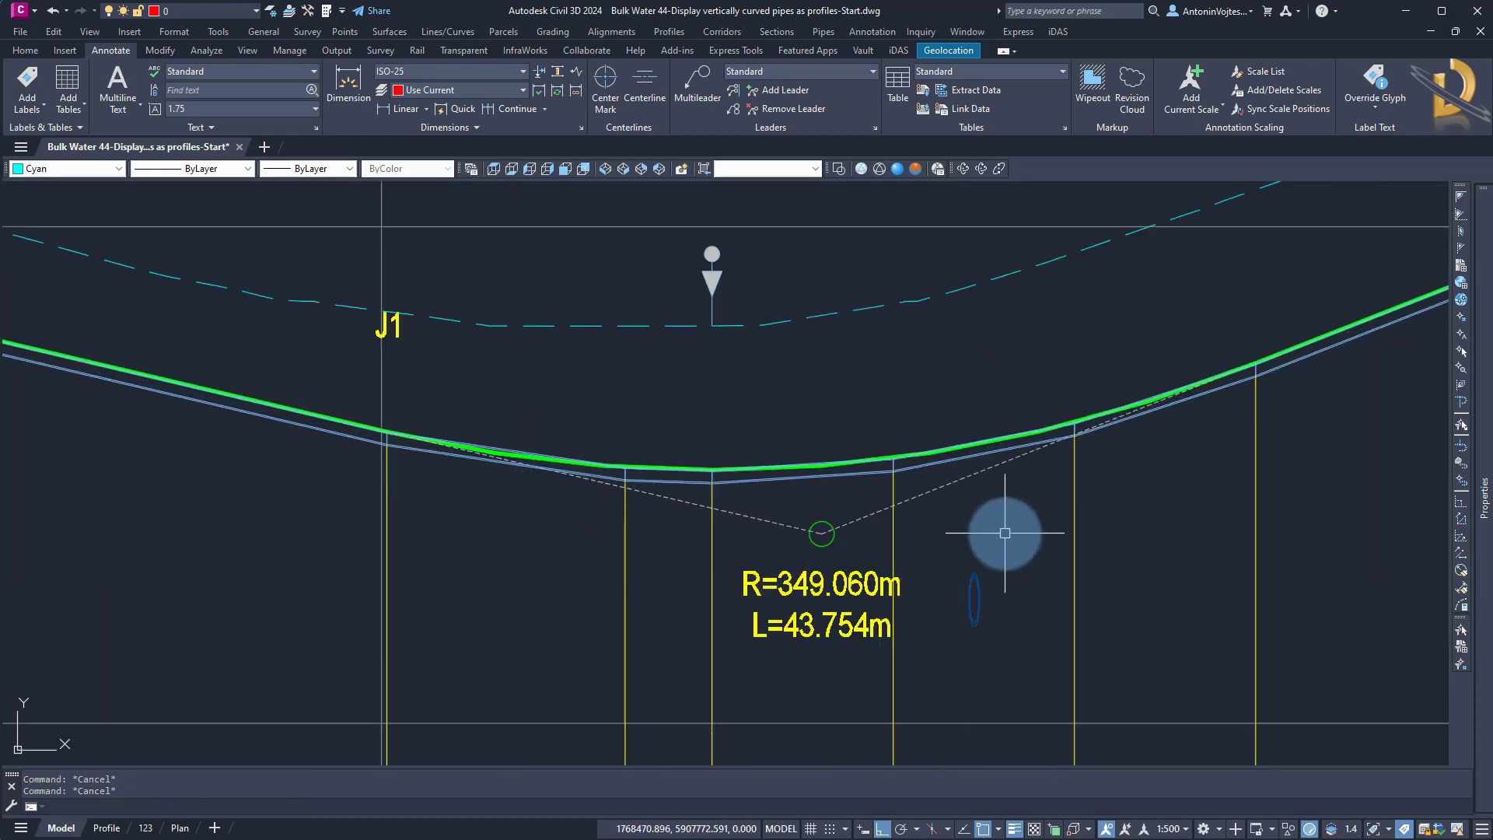
pyautogui.scroll(2, 777, 536)
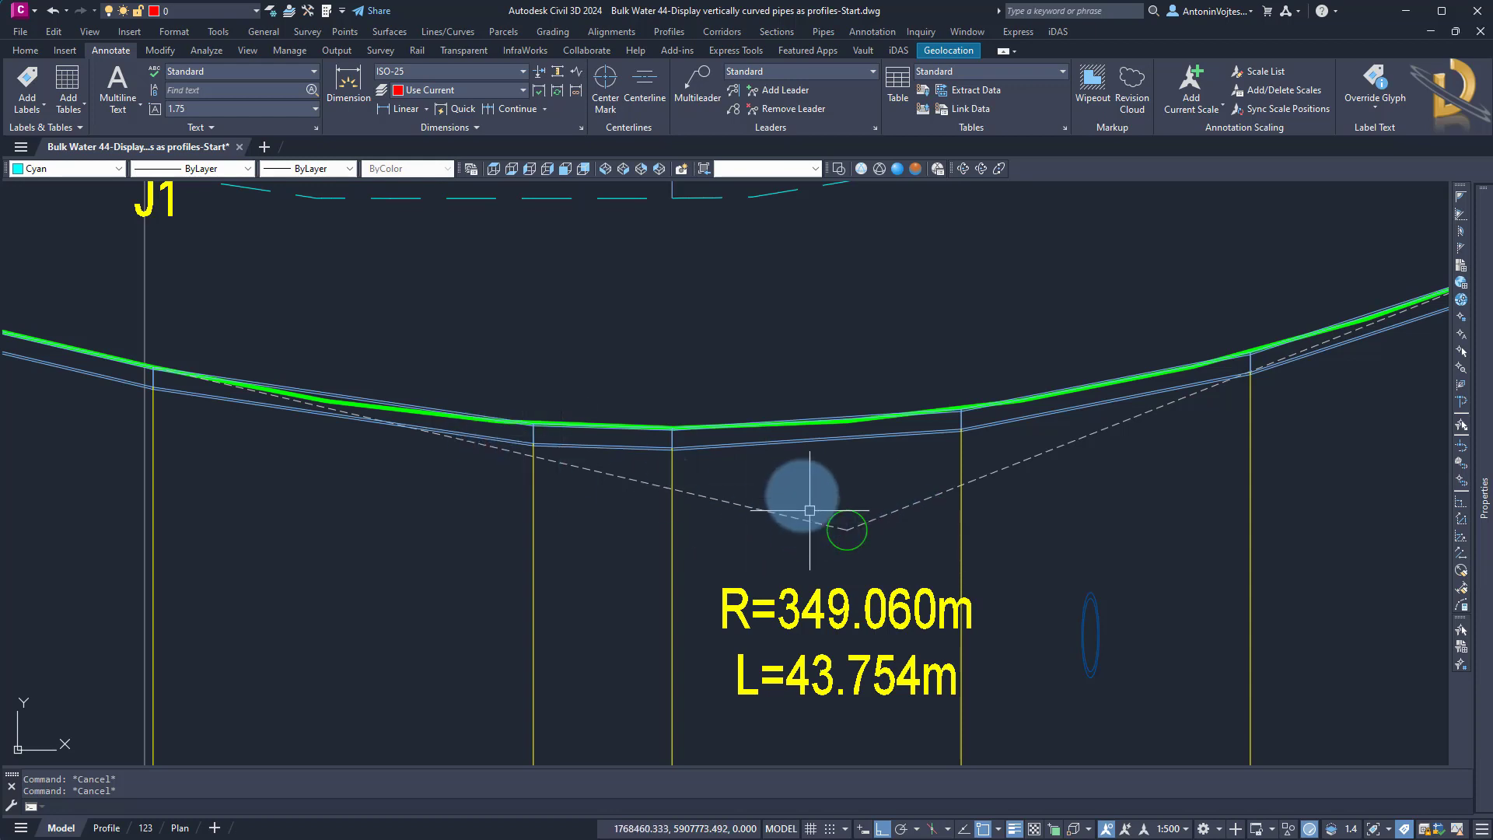
pyautogui.scroll(-2, 795, 471)
pyautogui.scroll(-2, 795, 470)
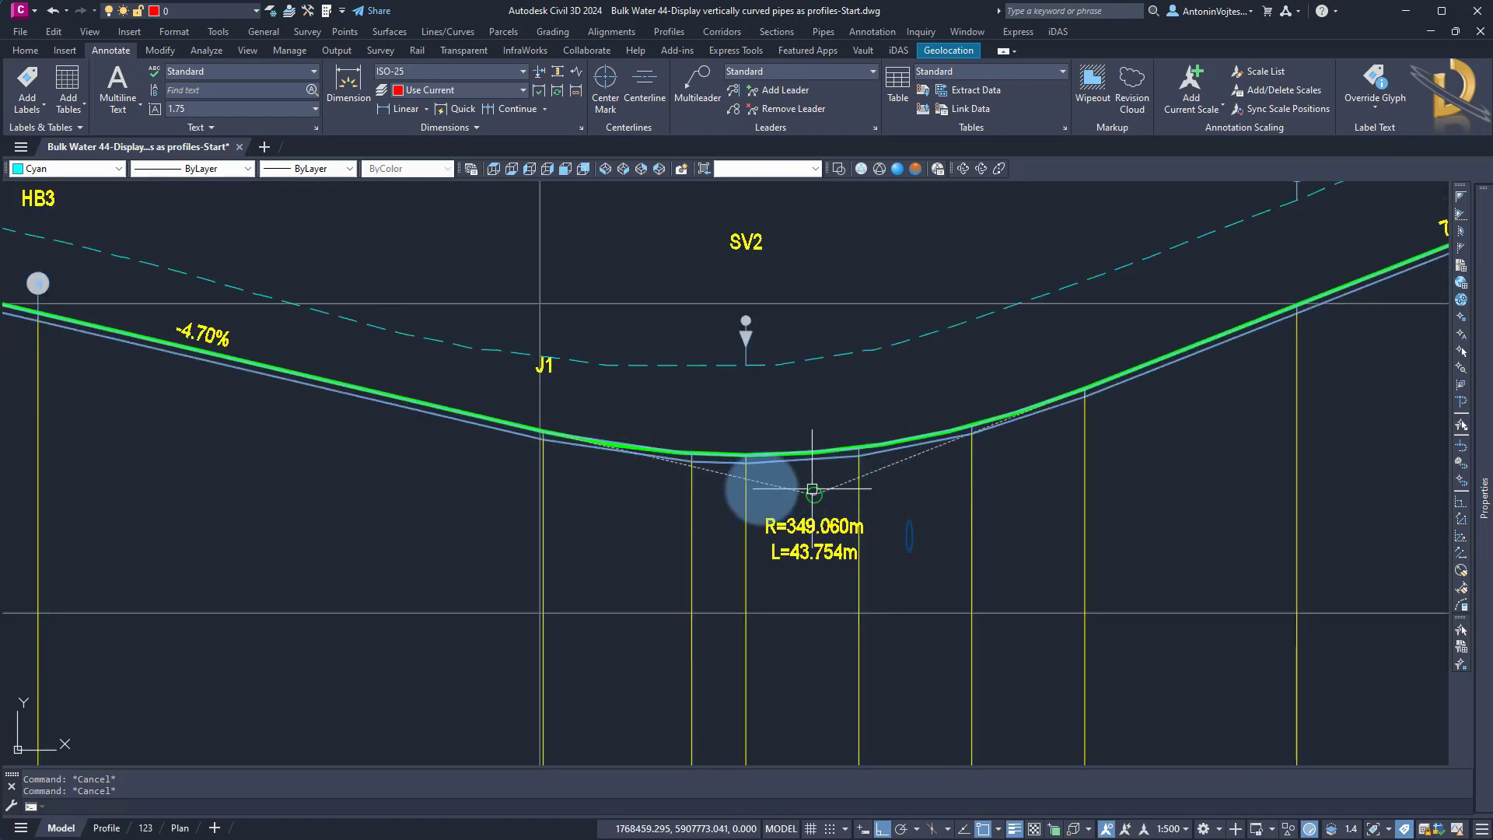
pyautogui.scroll(5, 758, 482)
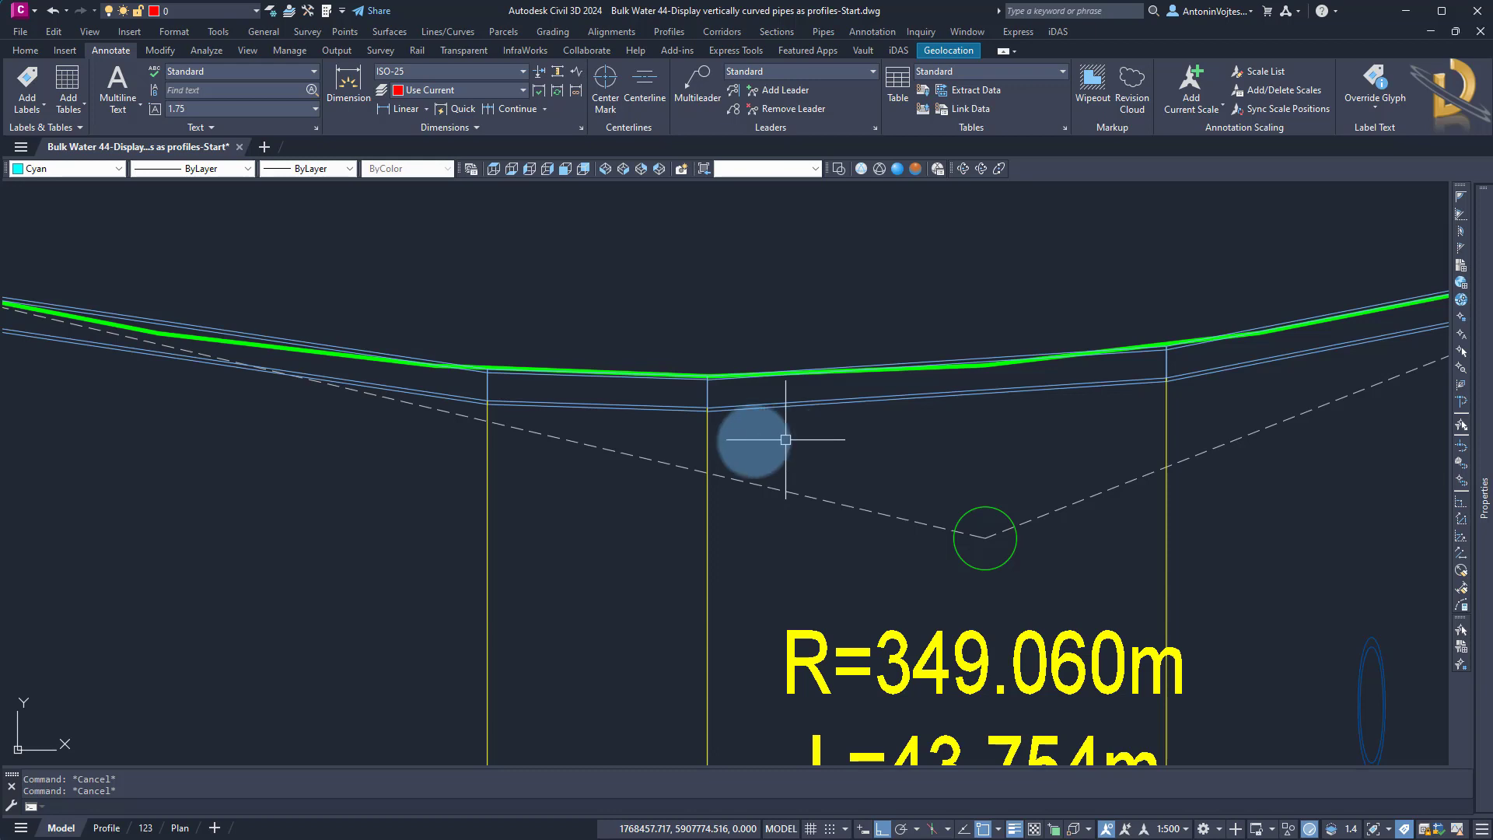
pyautogui.scroll(5, 467, 381)
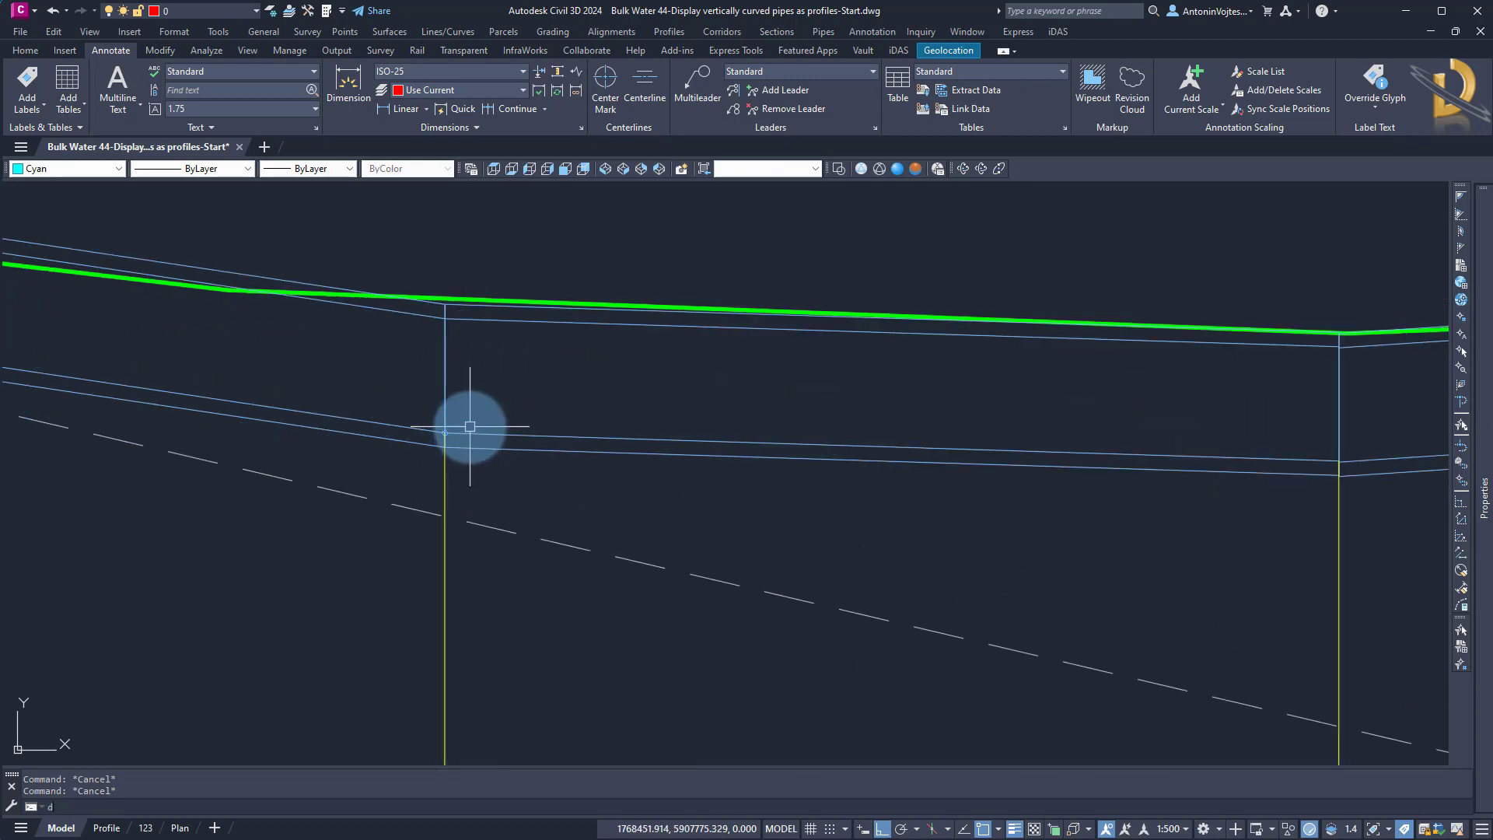
pyautogui.write('i')
pyautogui.press('Return')
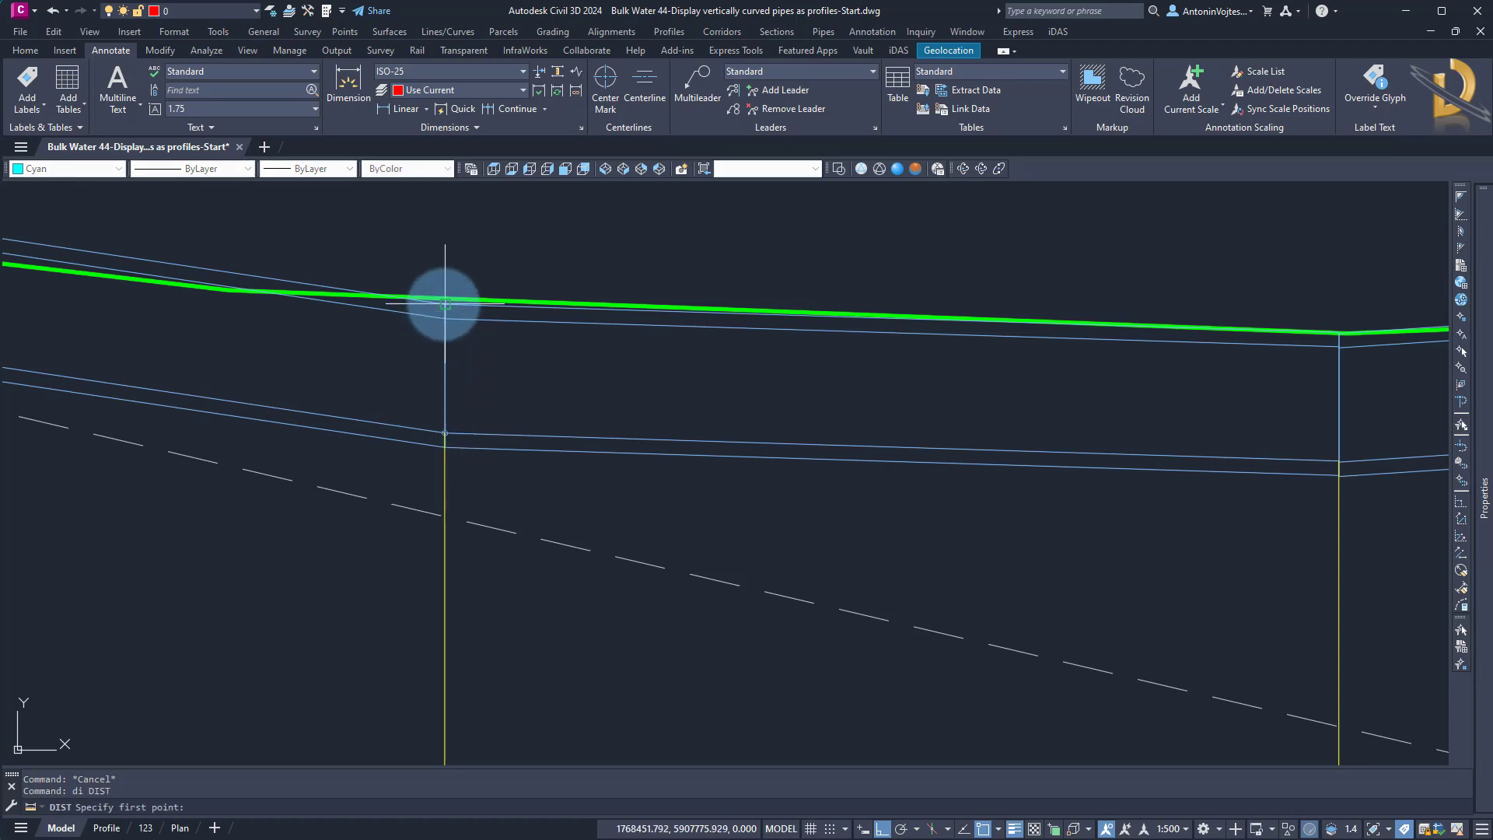
pyautogui.click(445, 303)
pyautogui.click(447, 449)
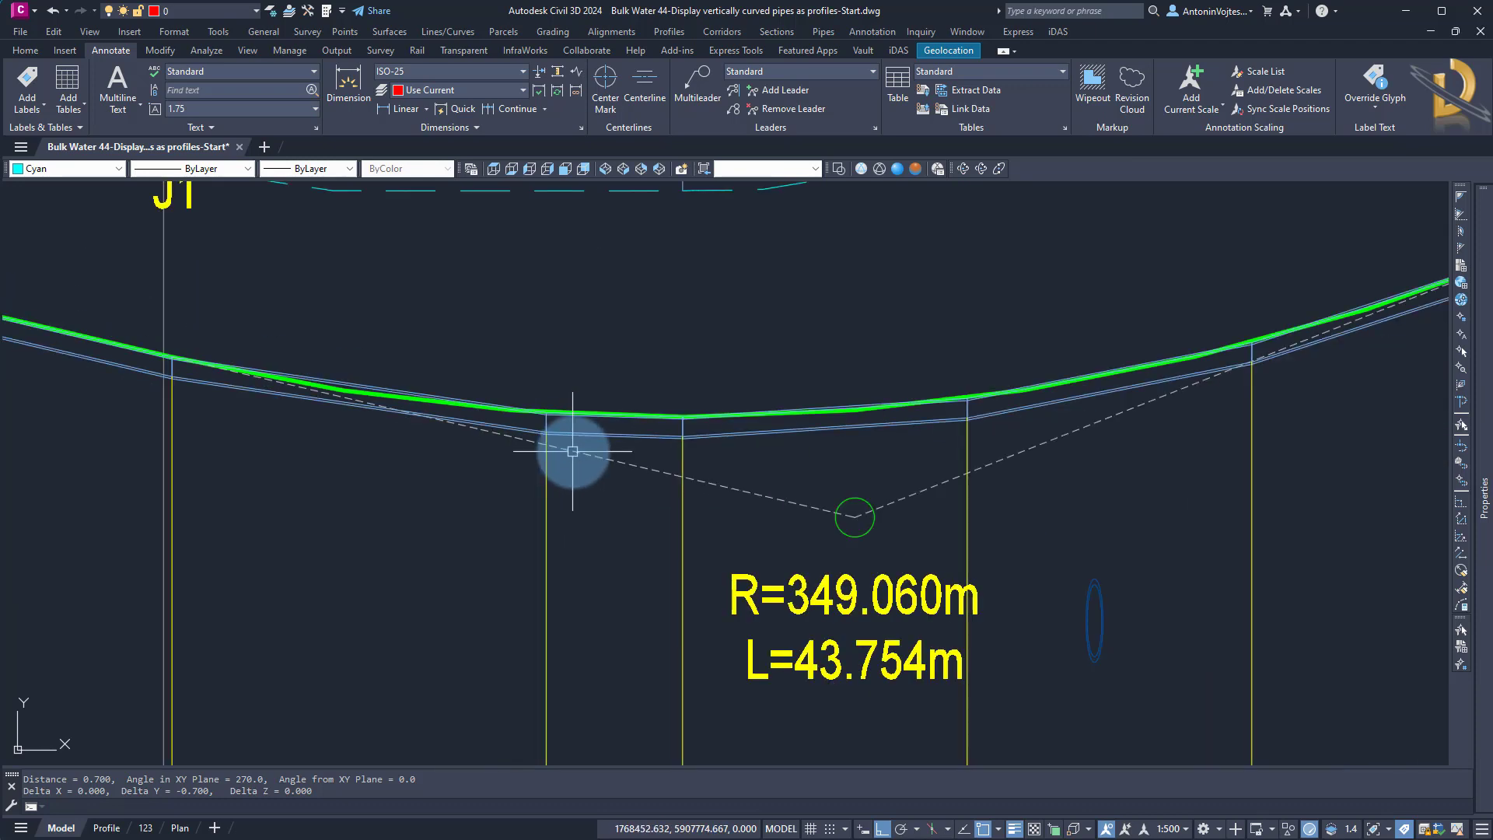
# Select the VA Bulk Water profile at the sag curve near SV2 and open its geometry for editing
pyautogui.scroll(-5, 573, 451)
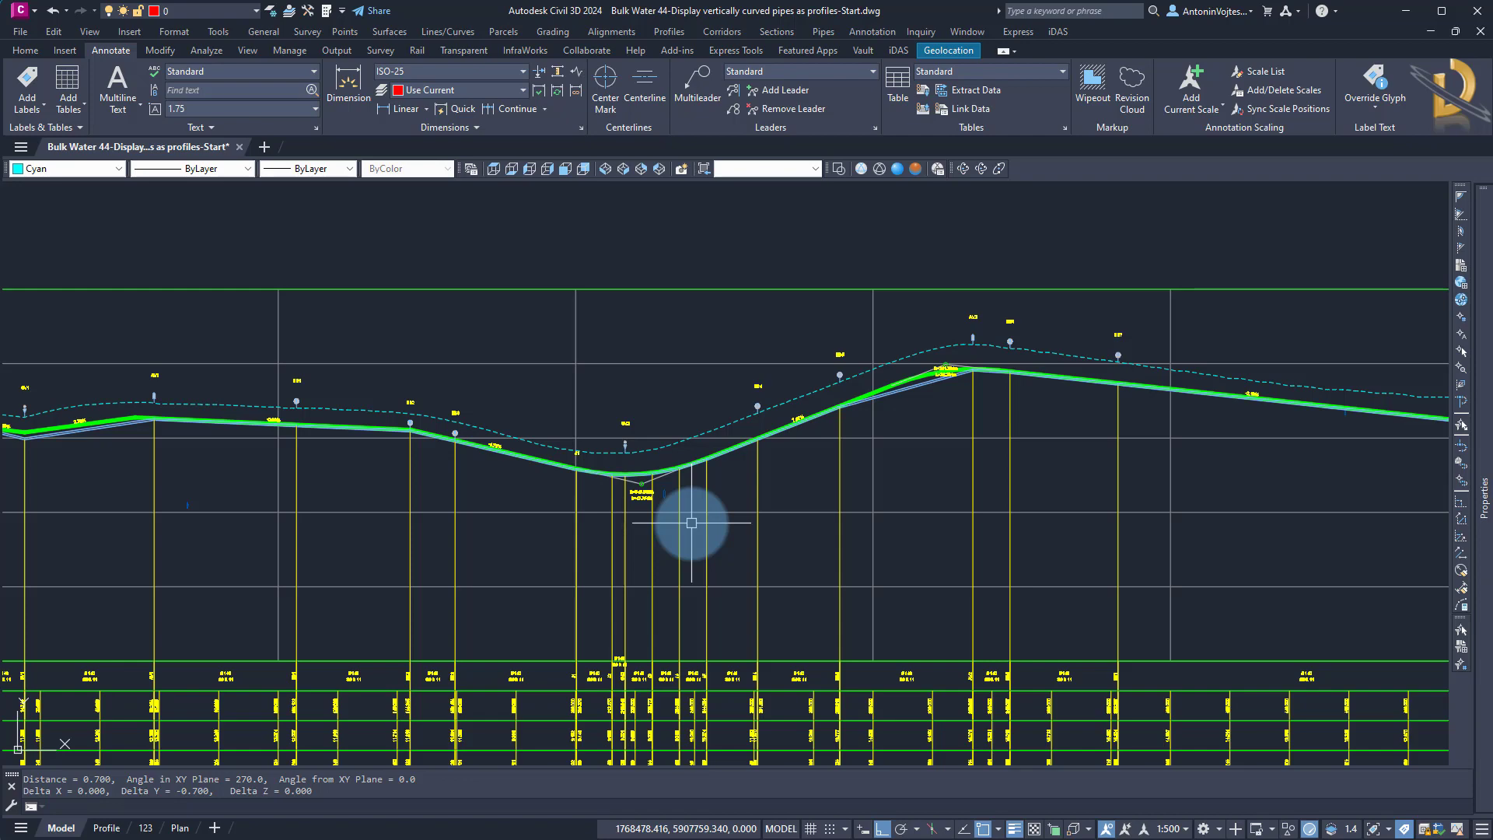
pyautogui.scroll(6, 691, 522)
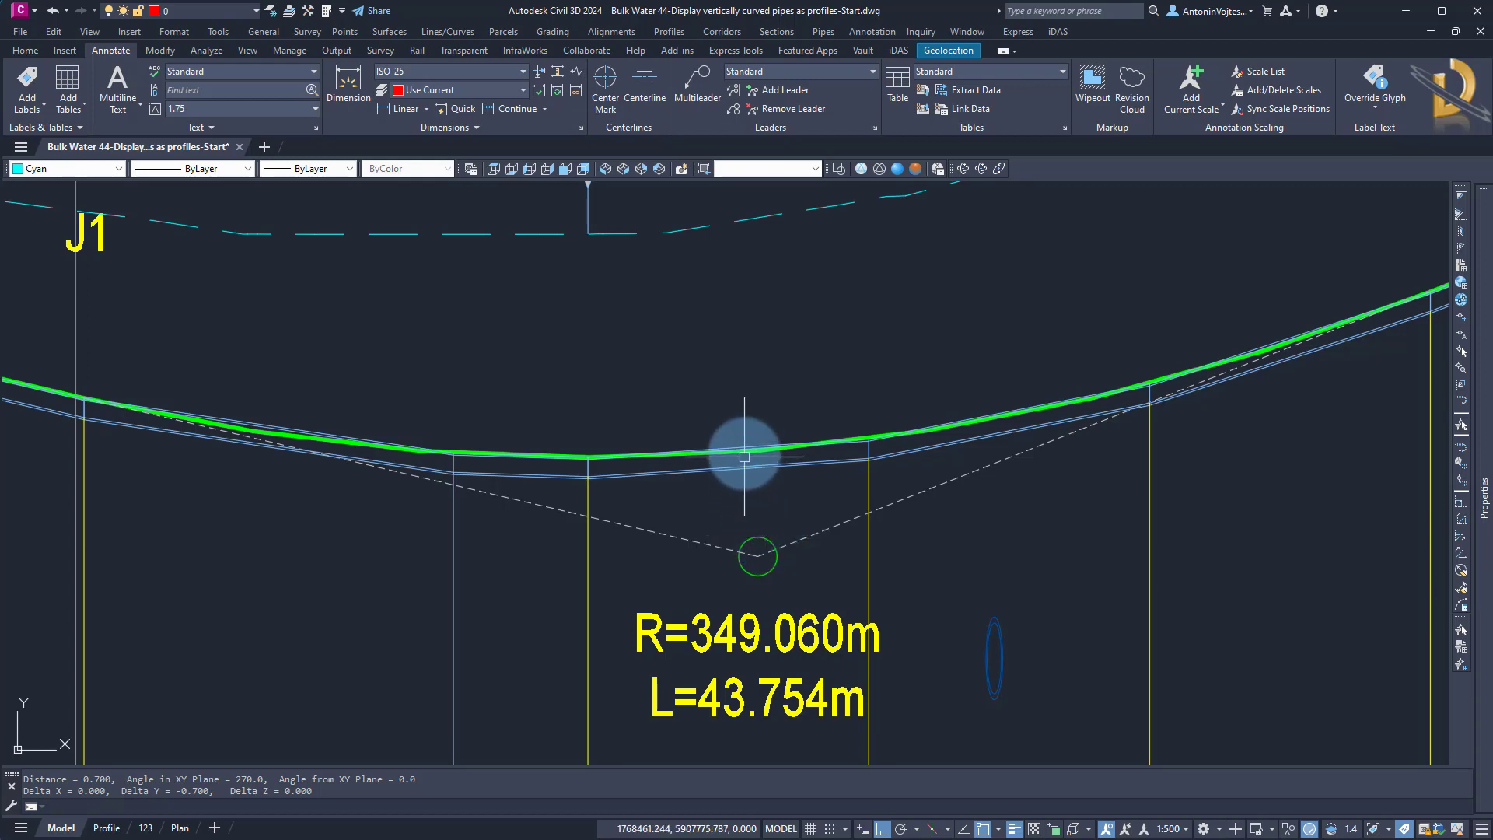
pyautogui.moveTo(722, 491); pyautogui.dragTo(739, 423, button='middle')
pyautogui.scroll(3, 745, 404)
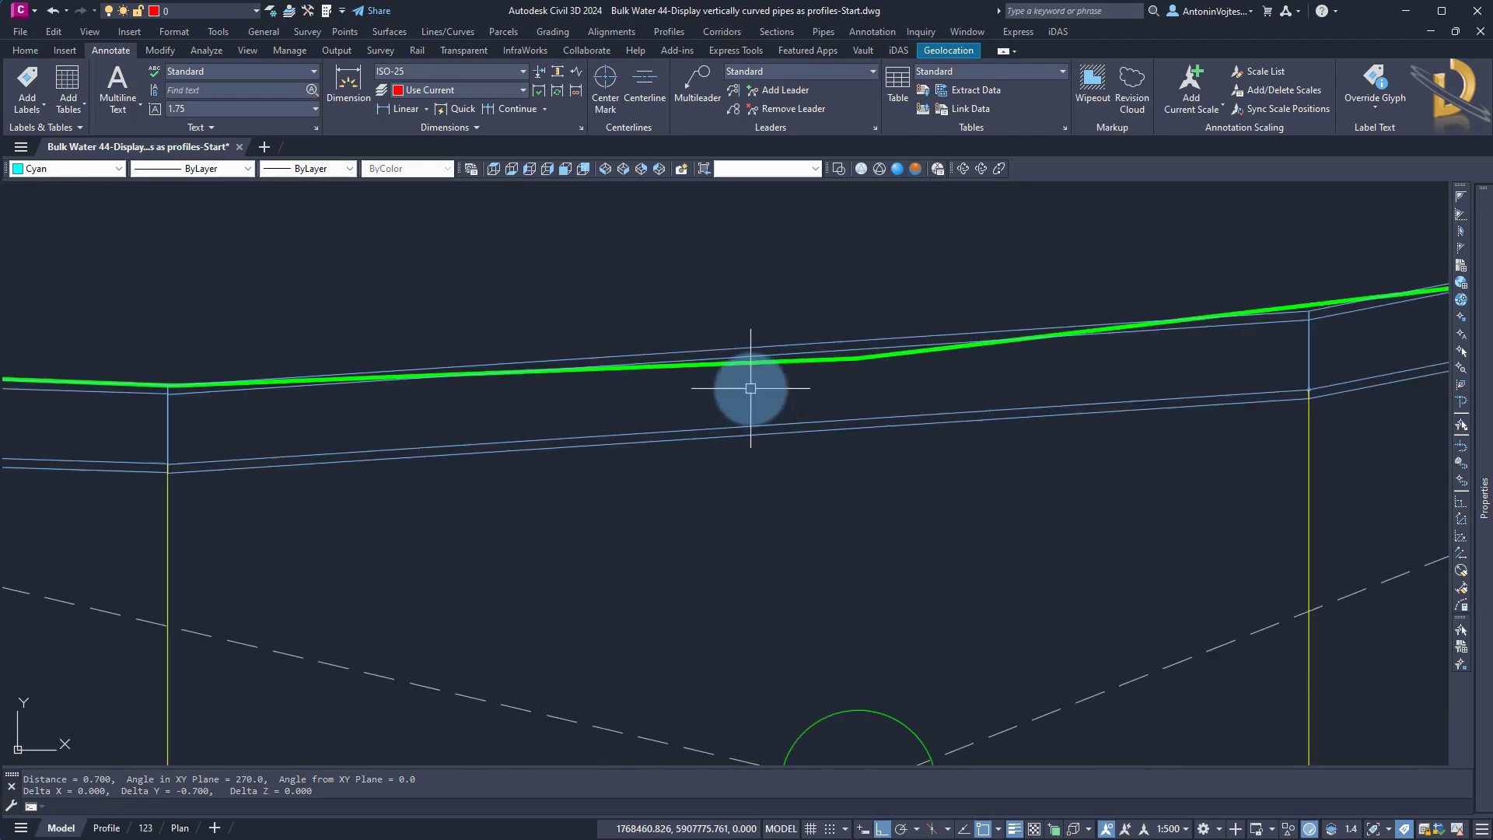
pyautogui.click(768, 360)
pyautogui.scroll(-5, 623, 485)
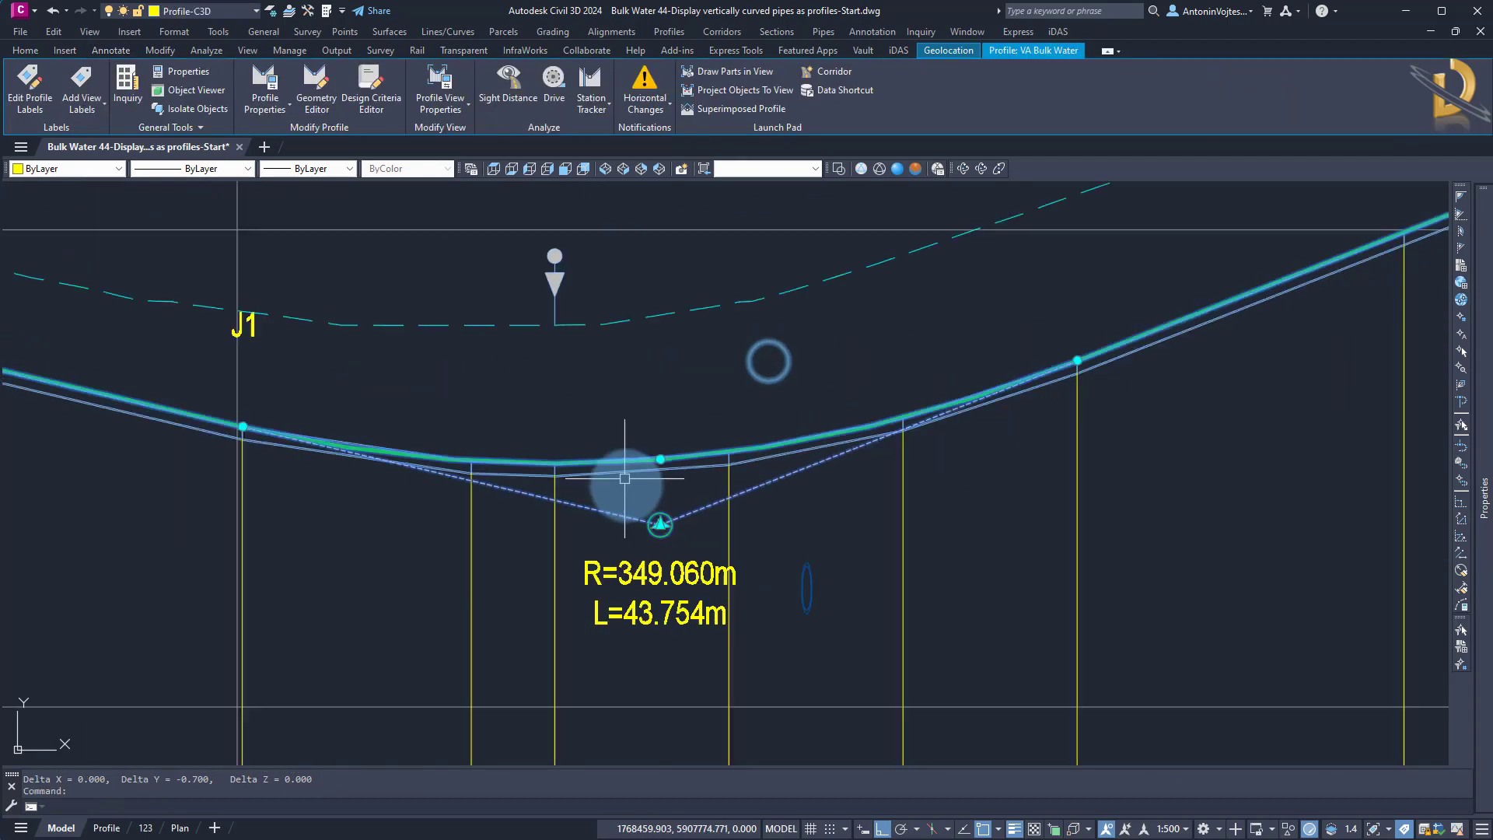
pyautogui.rightClick(610, 437)
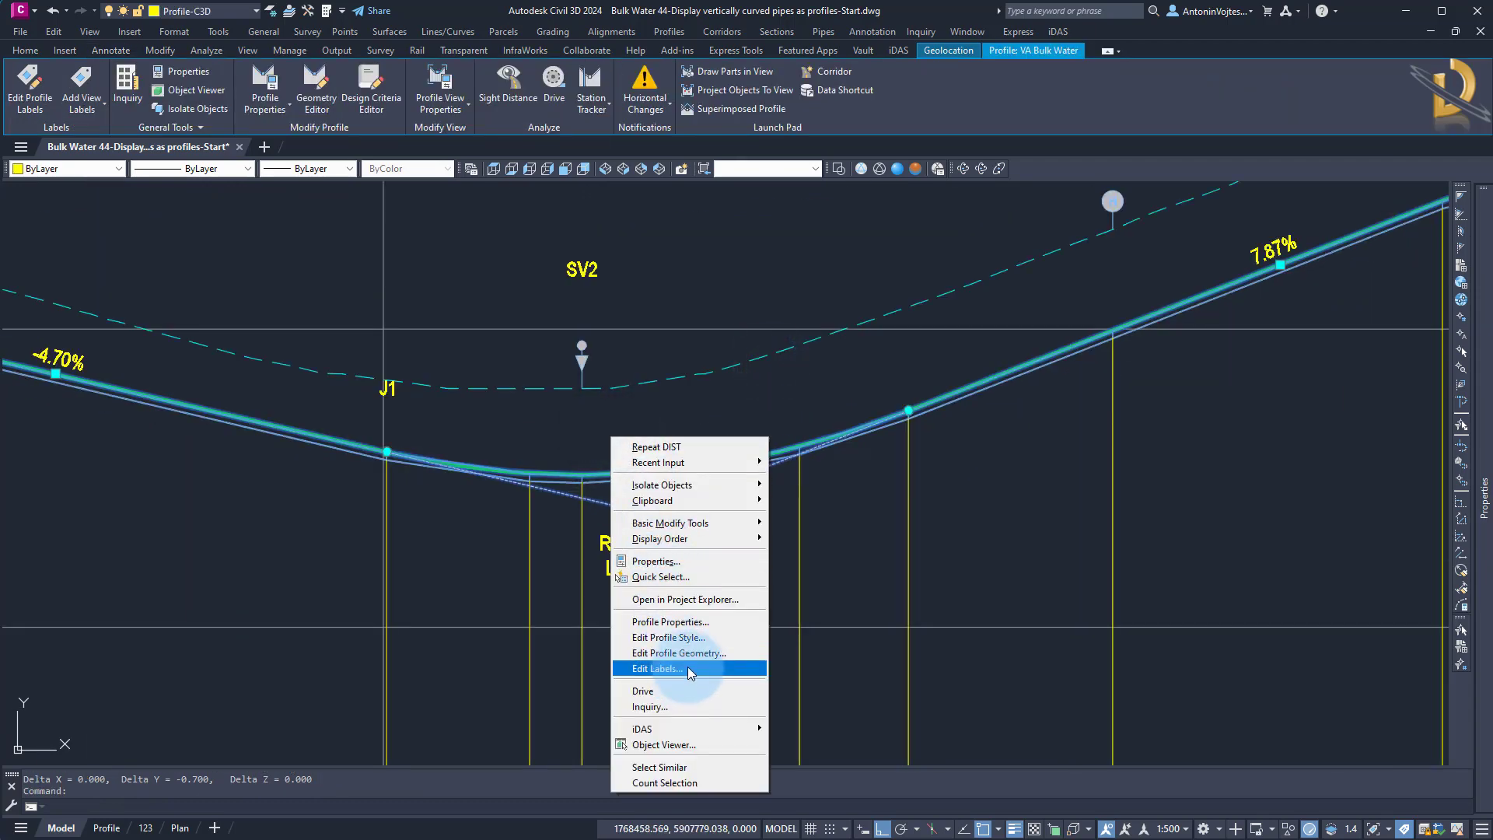
pyautogui.click(687, 654)
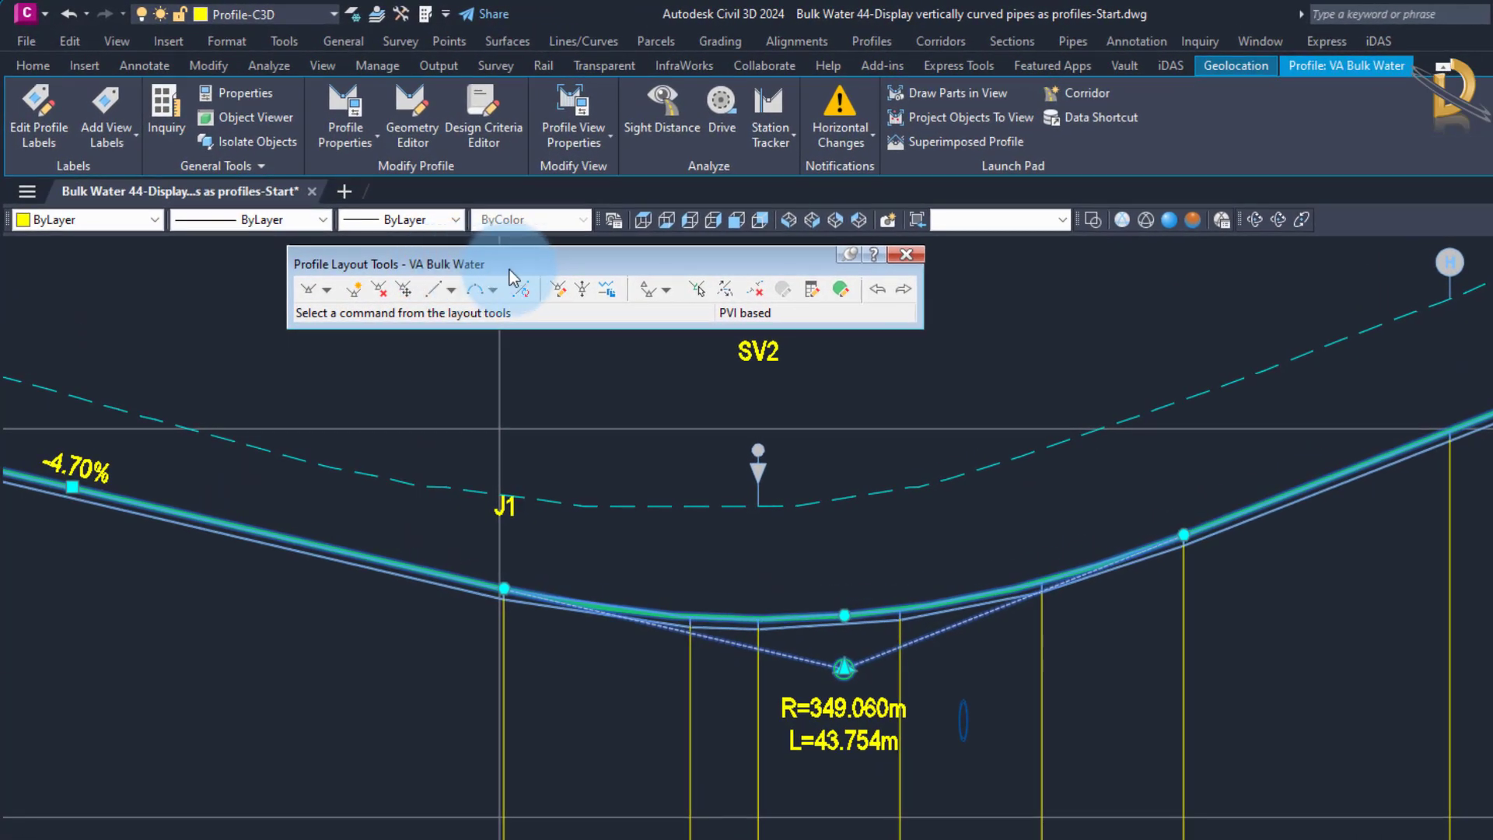
# Copy the VA Bulk Water profile to a new profile over the station range 0.000 m to 862.783 m
pyautogui.click(607, 289)
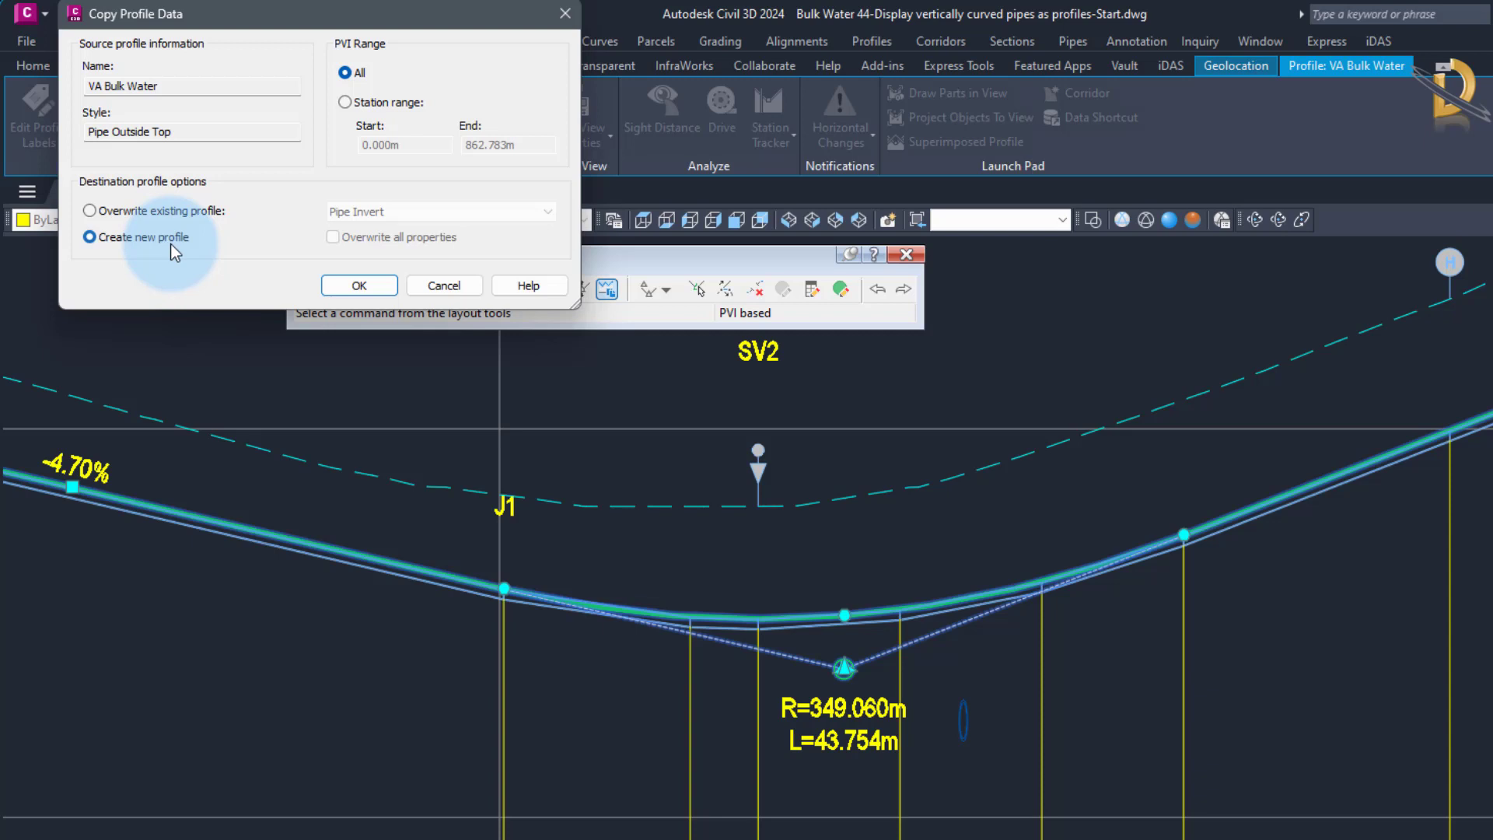
pyautogui.click(373, 108)
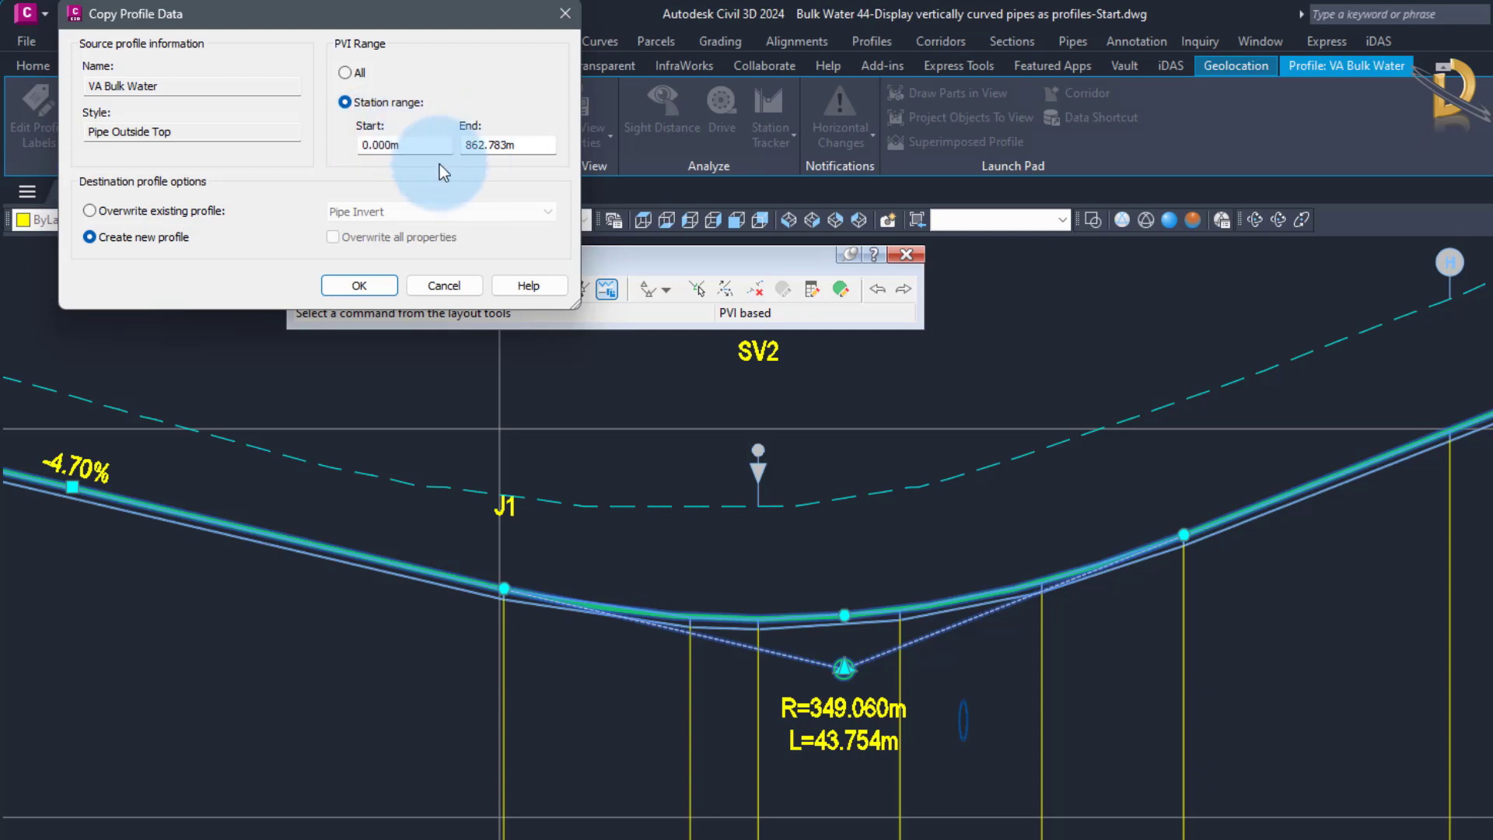
pyautogui.click(359, 286)
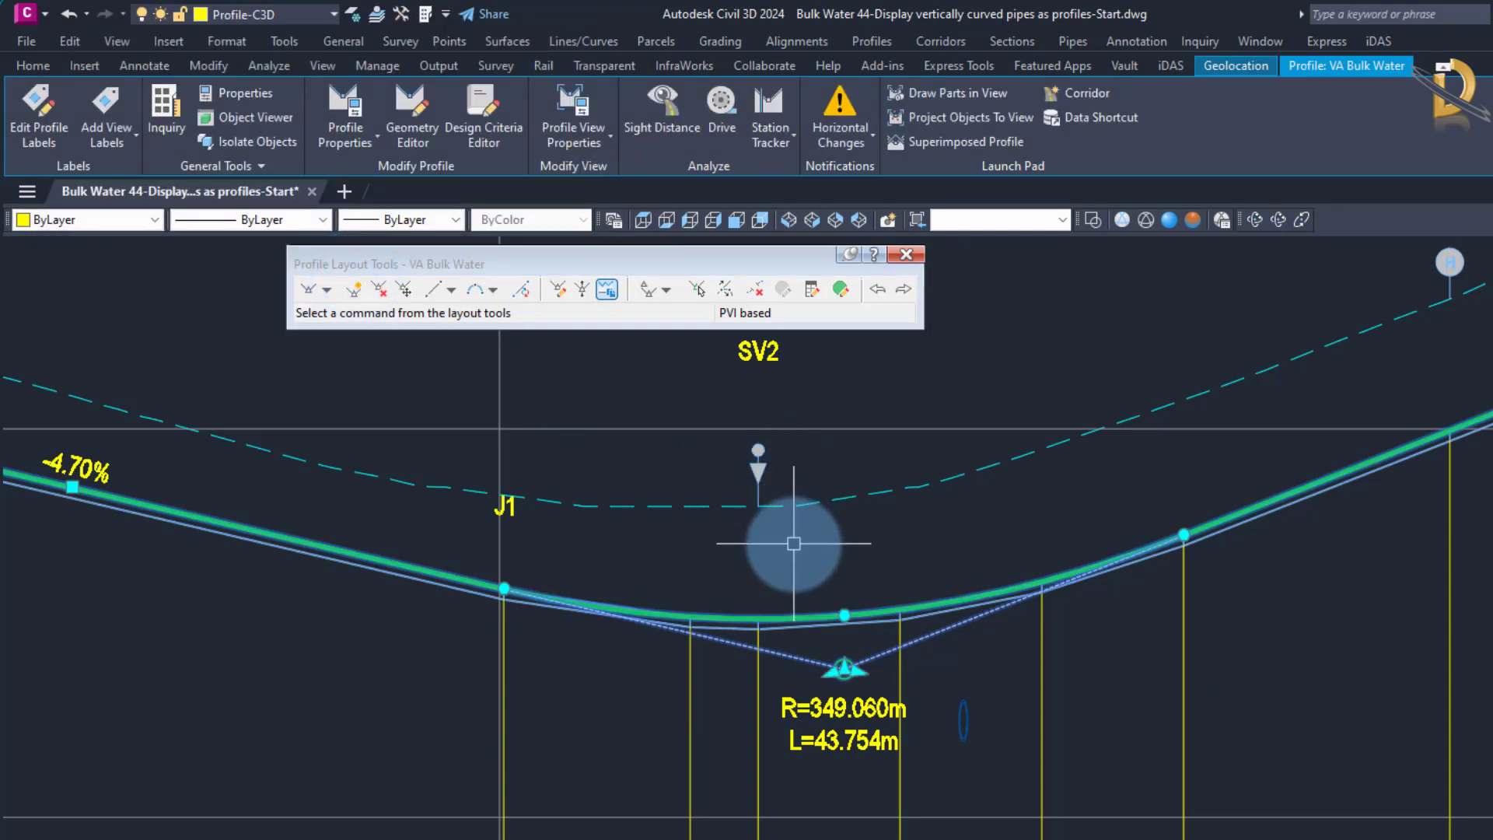
pyautogui.press('Escape')
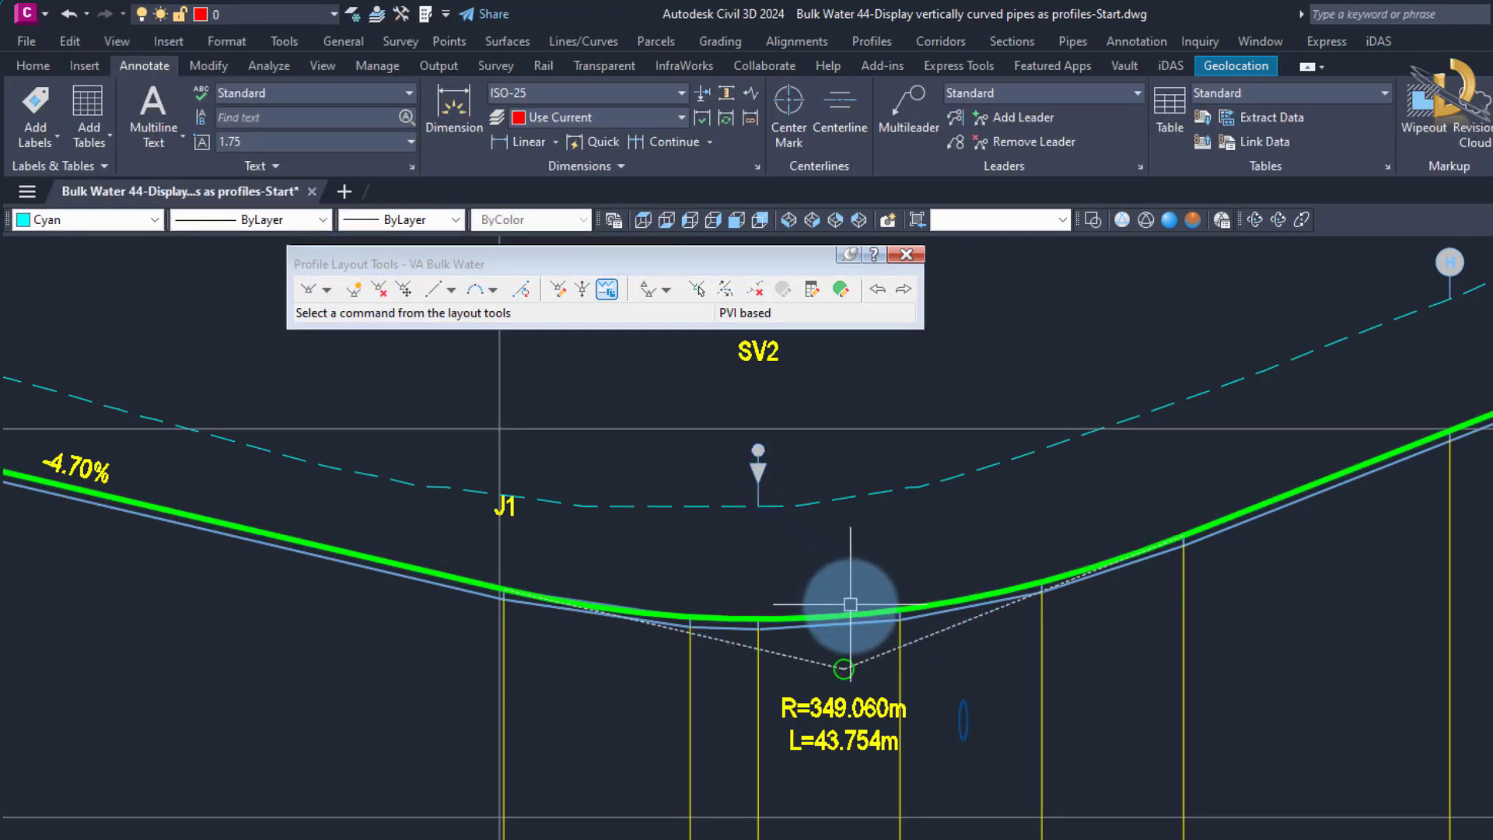
# Lower all PVIs of the copied VA Bulk Water profile with an elevation change of -0.14 m
pyautogui.click(842, 611)
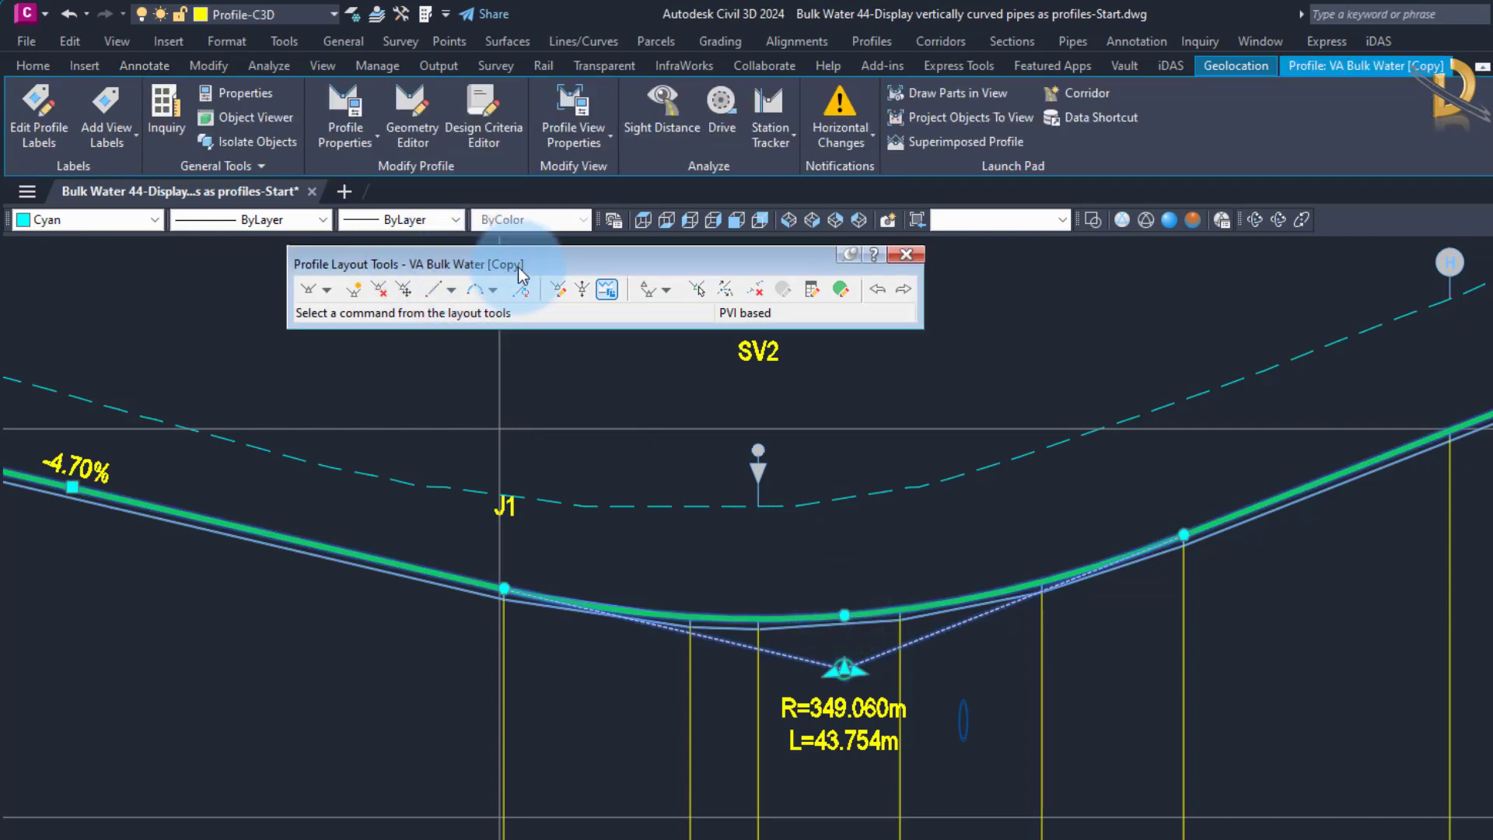
pyautogui.click(585, 296)
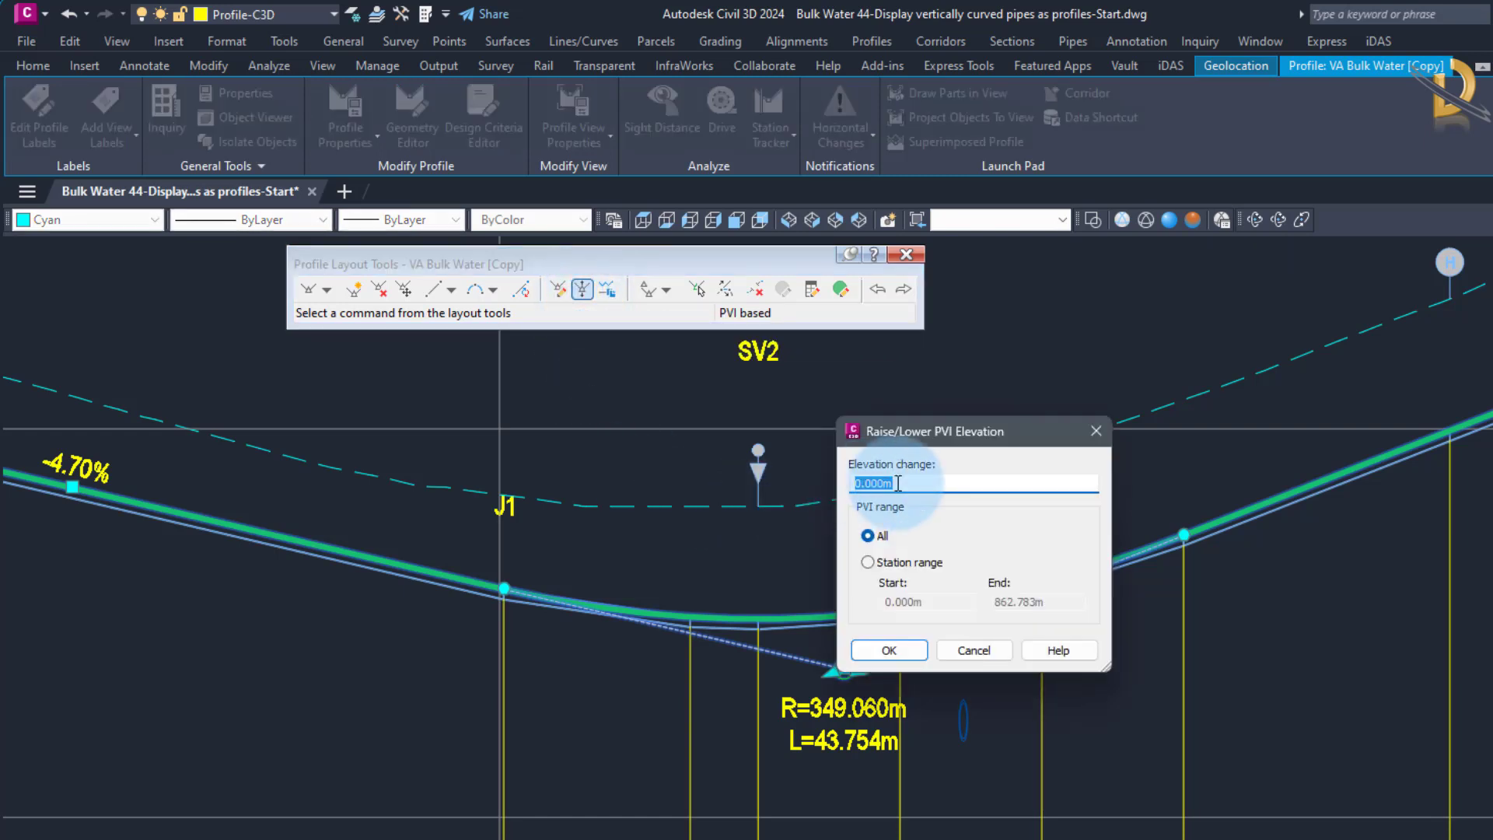
pyautogui.write('-0.14')
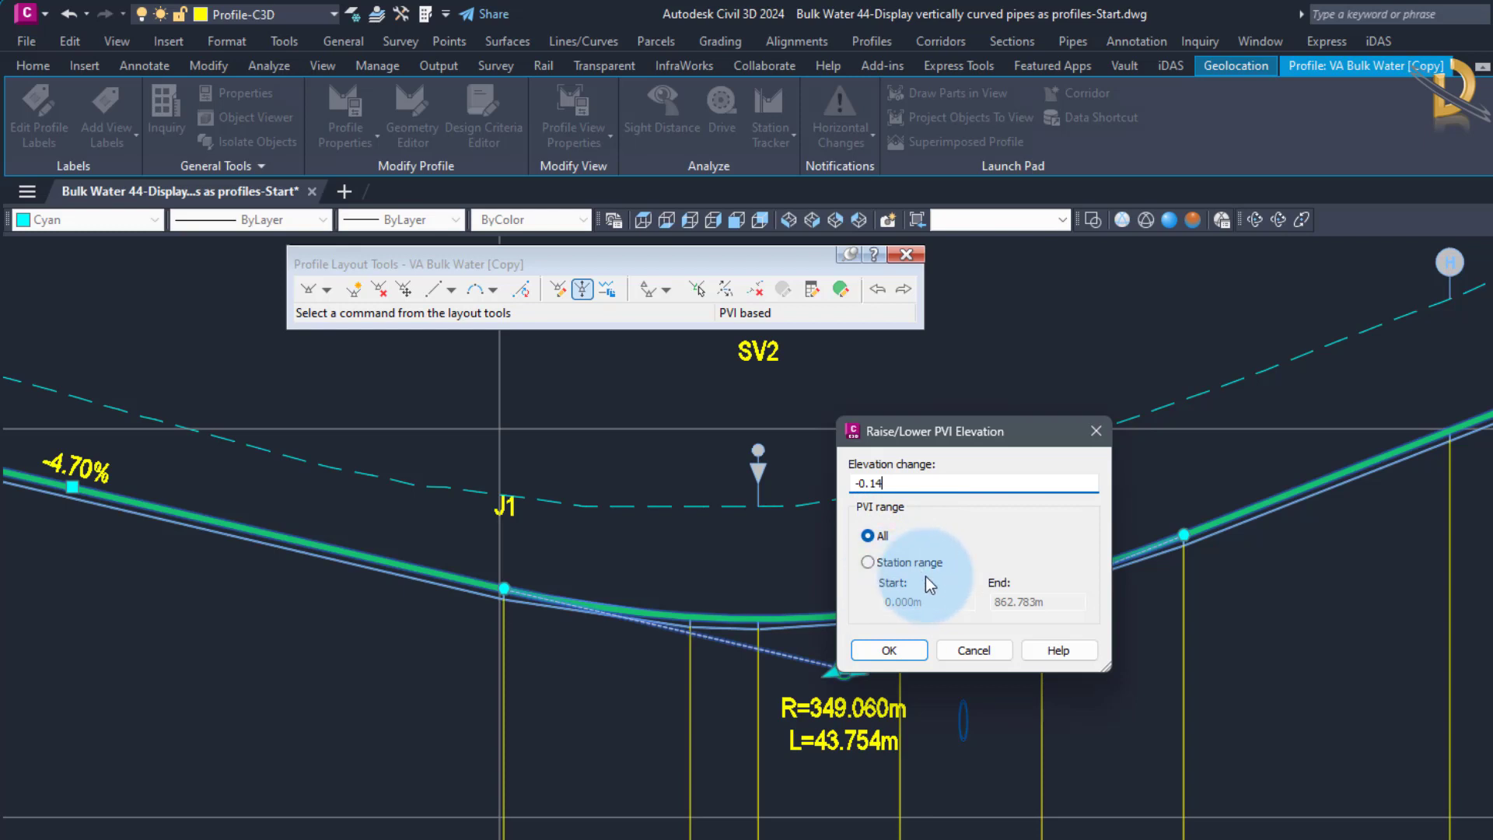
pyautogui.click(888, 652)
pyautogui.press('Escape')
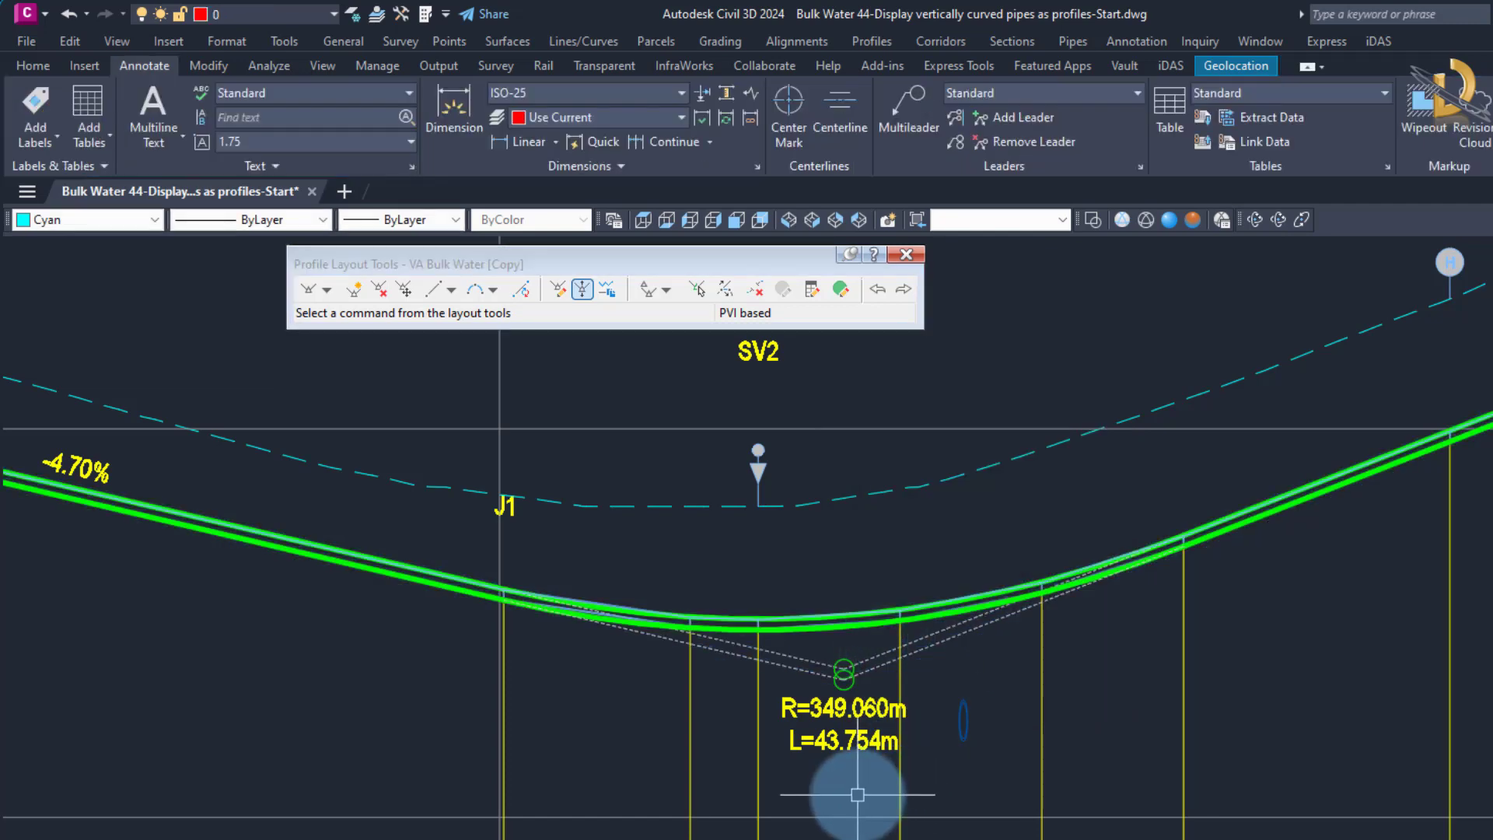
# Freeze the Pipe-Water-Profile View-C3D layer from the Water layer filter
pyautogui.scroll(4, 836, 639)
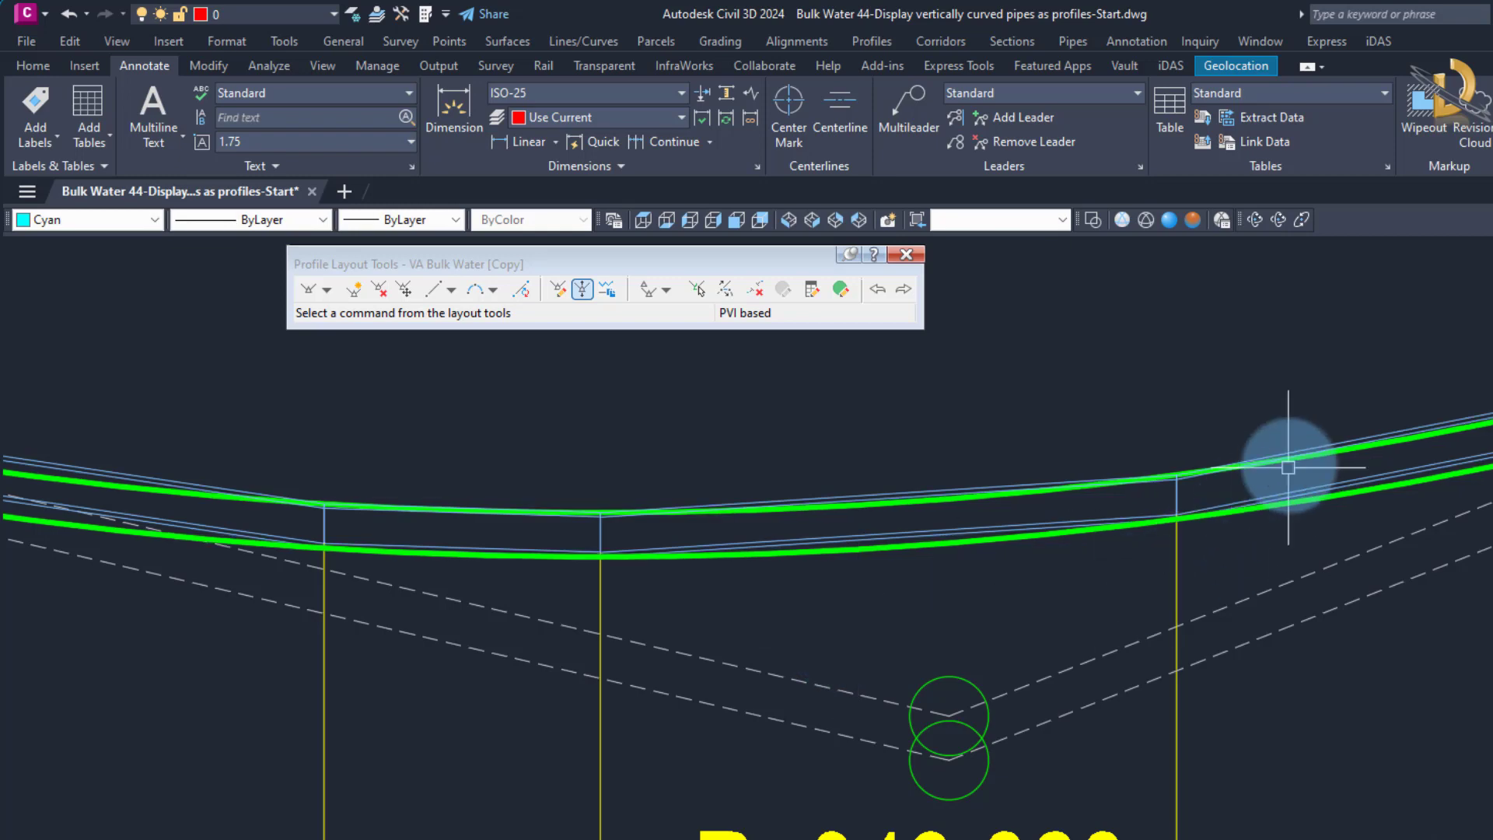
pyautogui.scroll(3, 1182, 478)
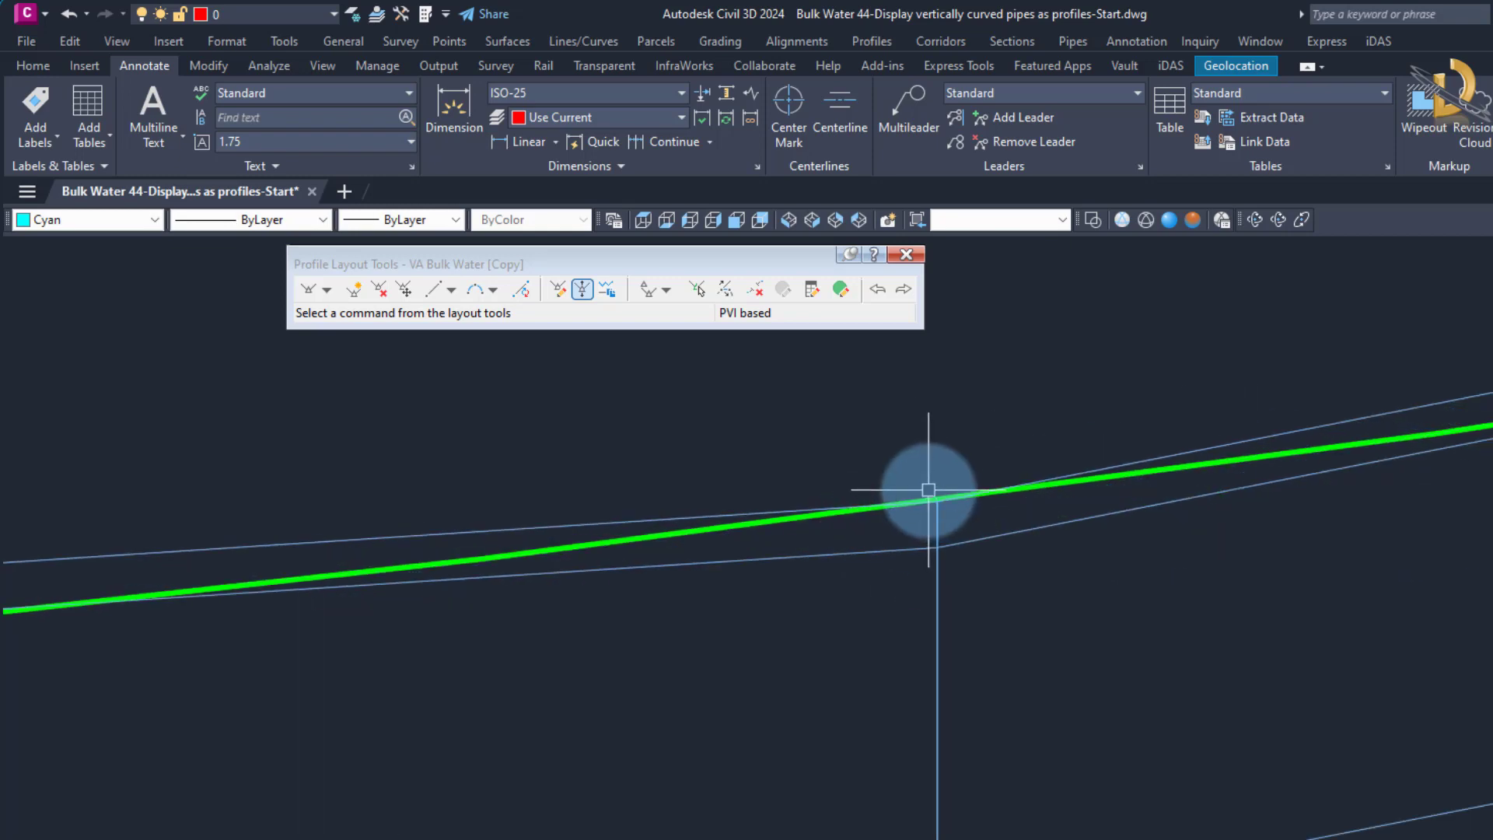
pyautogui.scroll(-3, 964, 498)
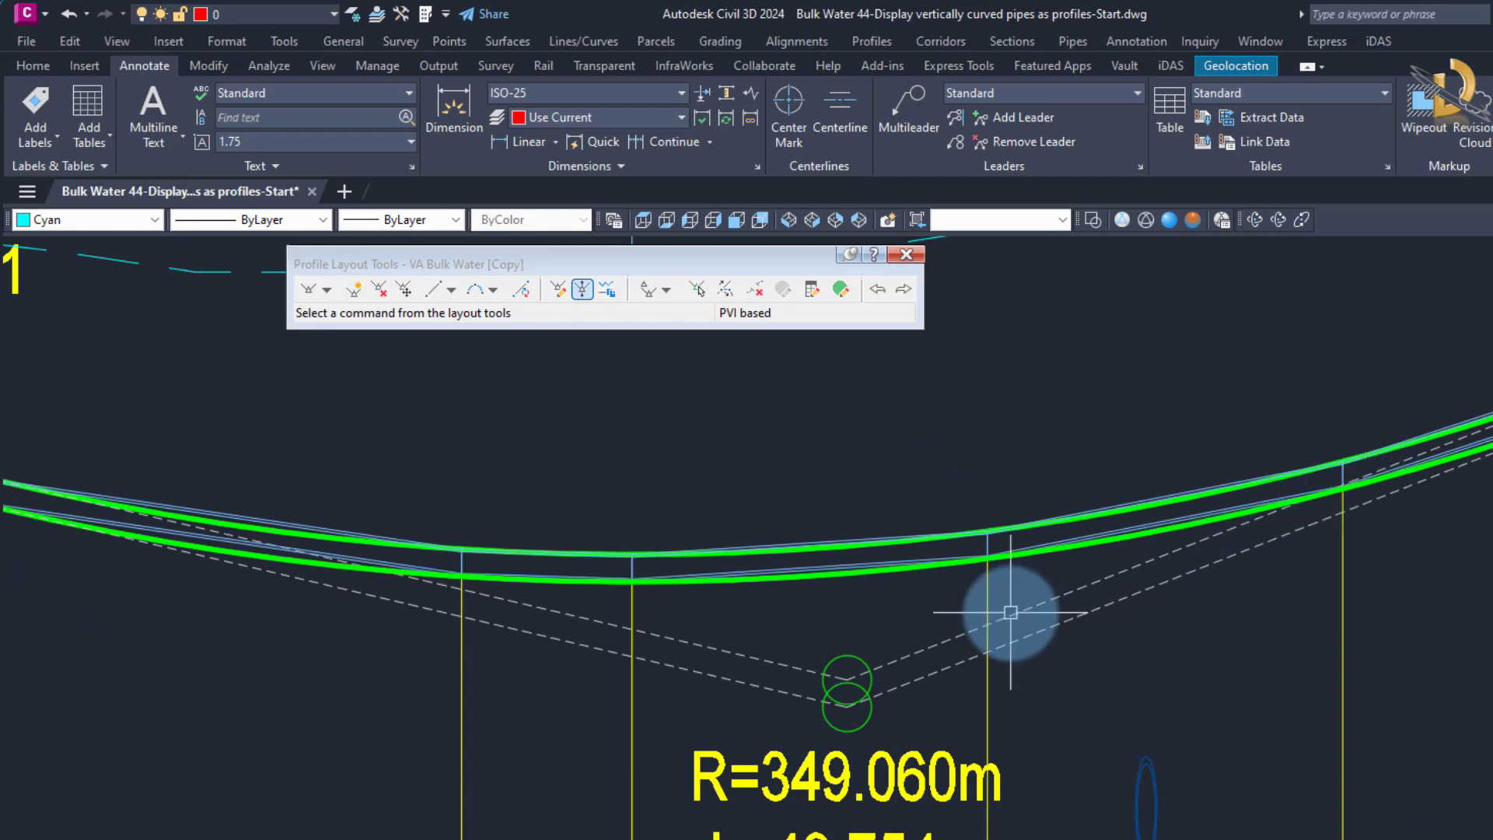
pyautogui.scroll(-3, 1011, 591)
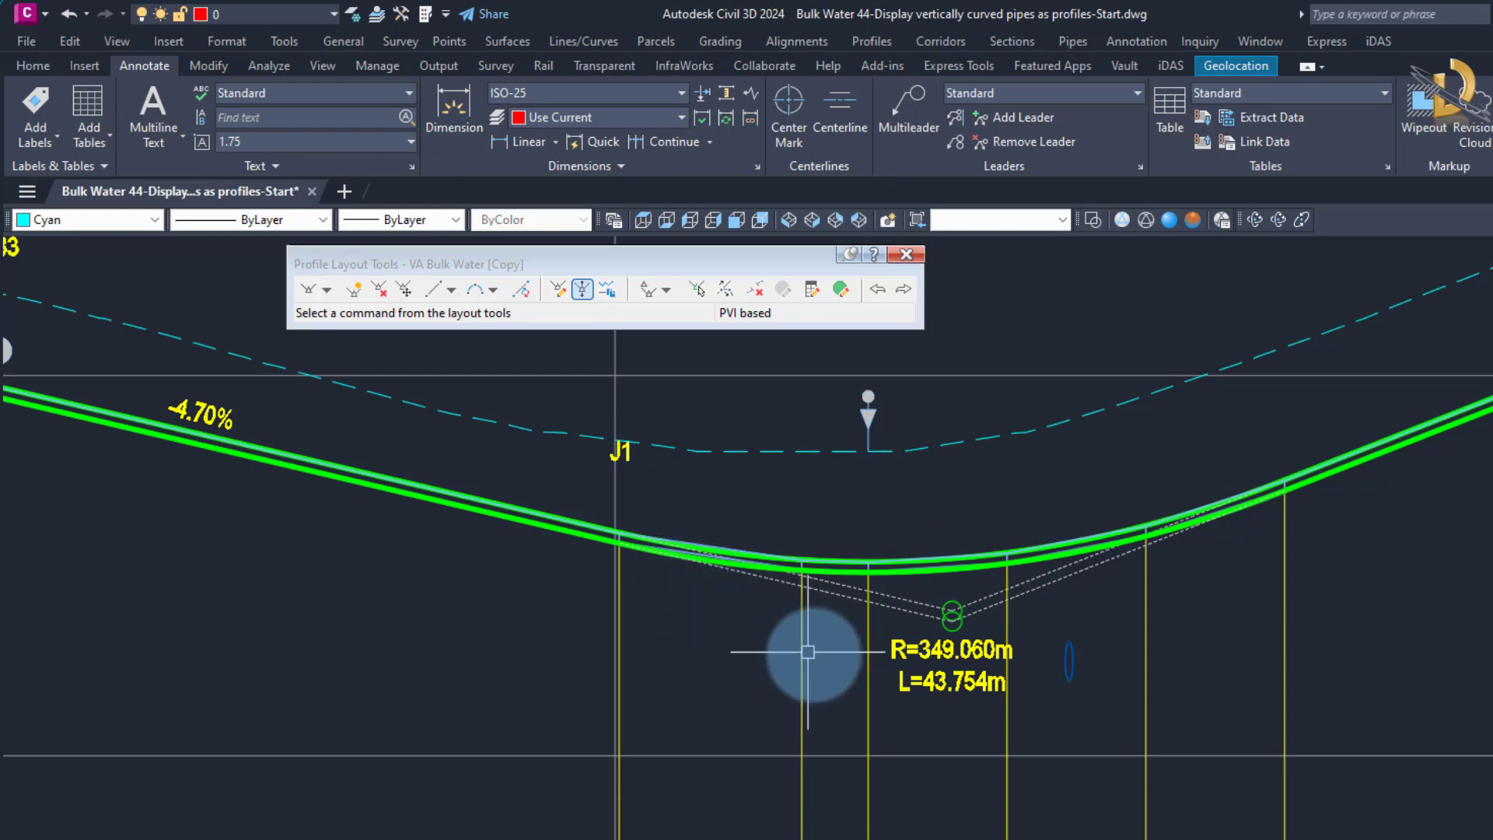
pyautogui.scroll(2, 911, 607)
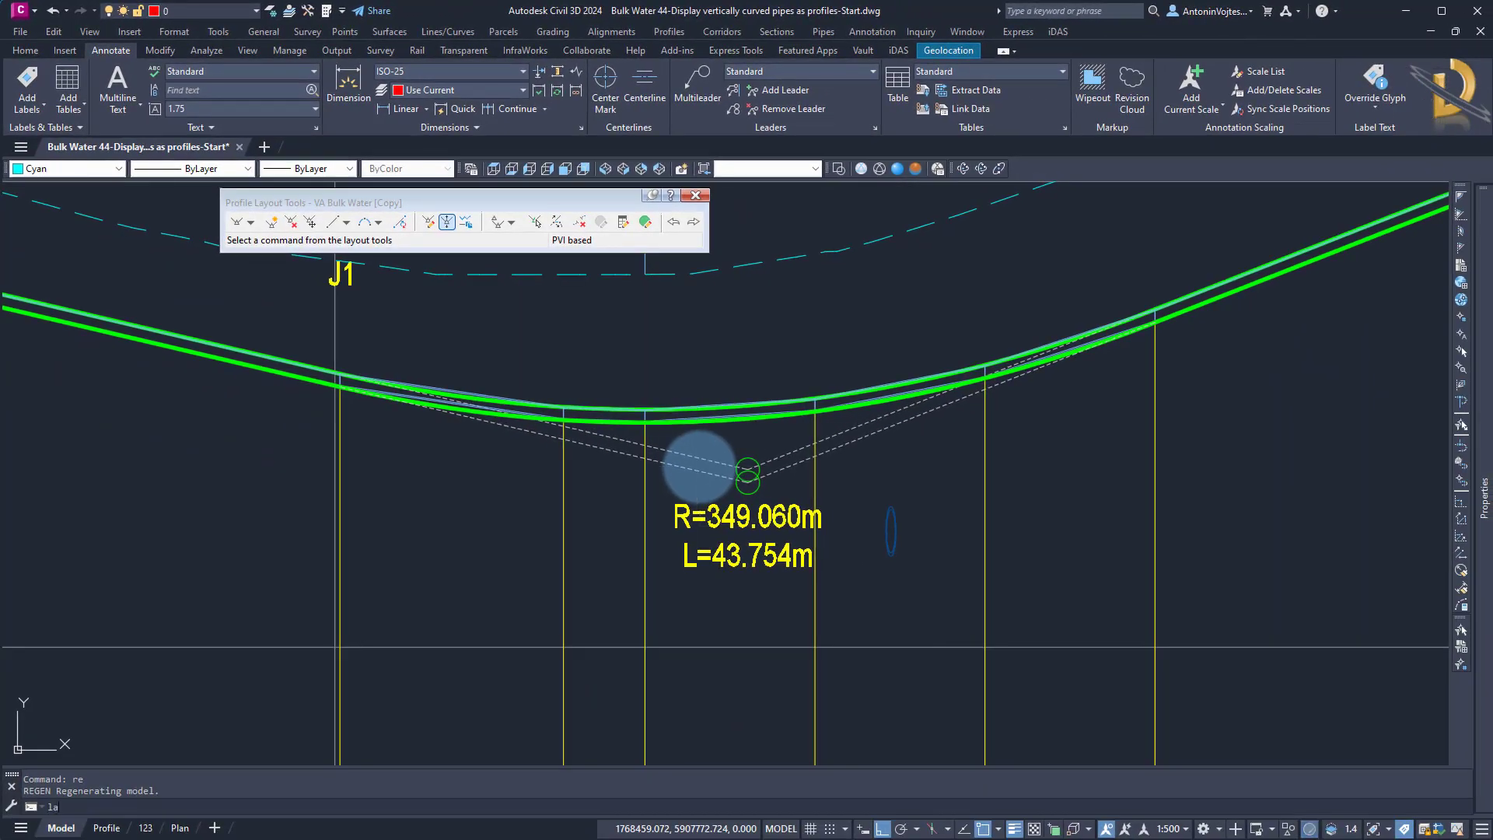
pyautogui.press('Return')
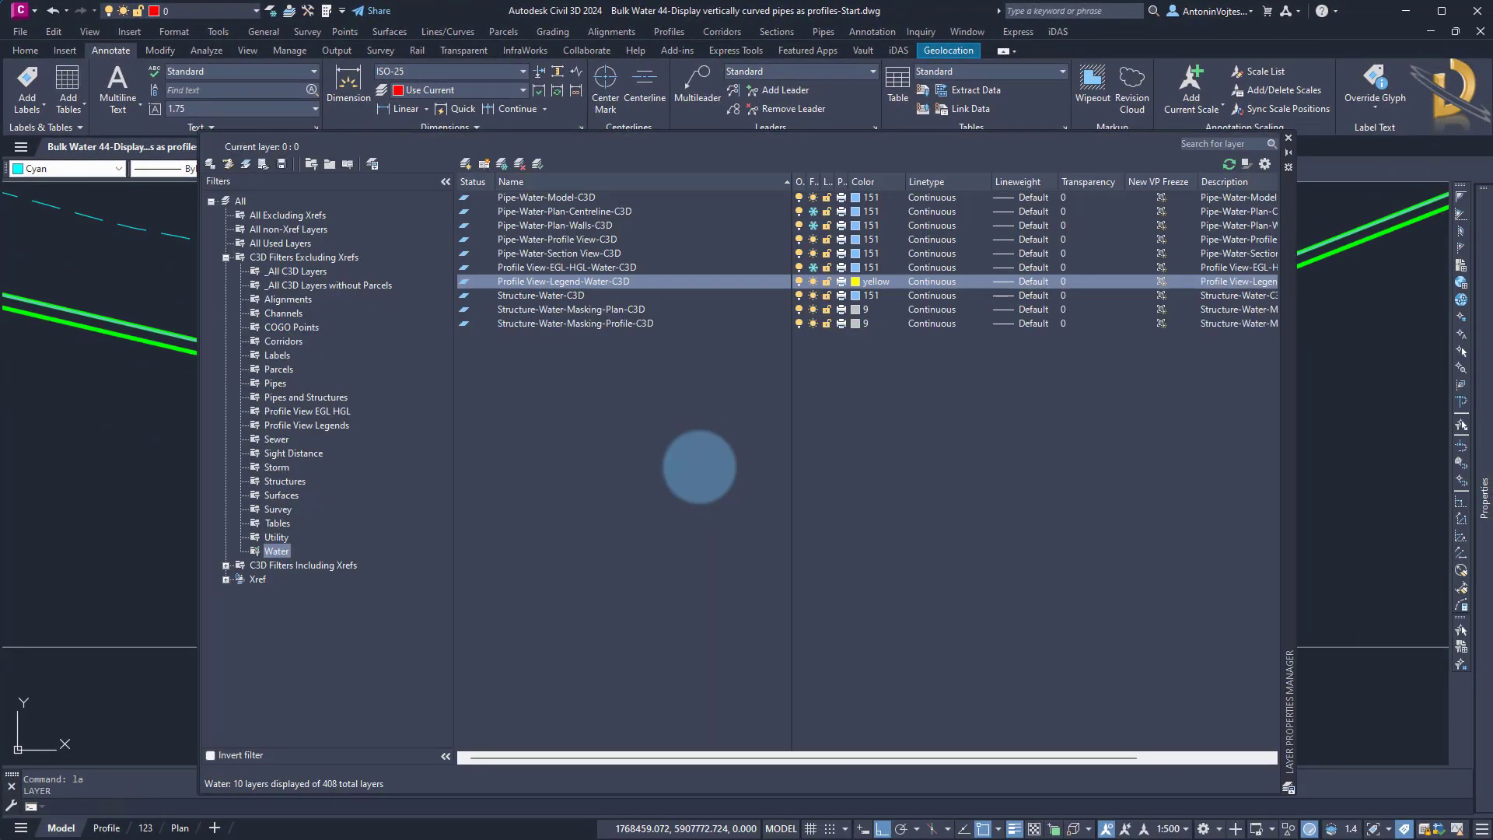
pyautogui.click(285, 557)
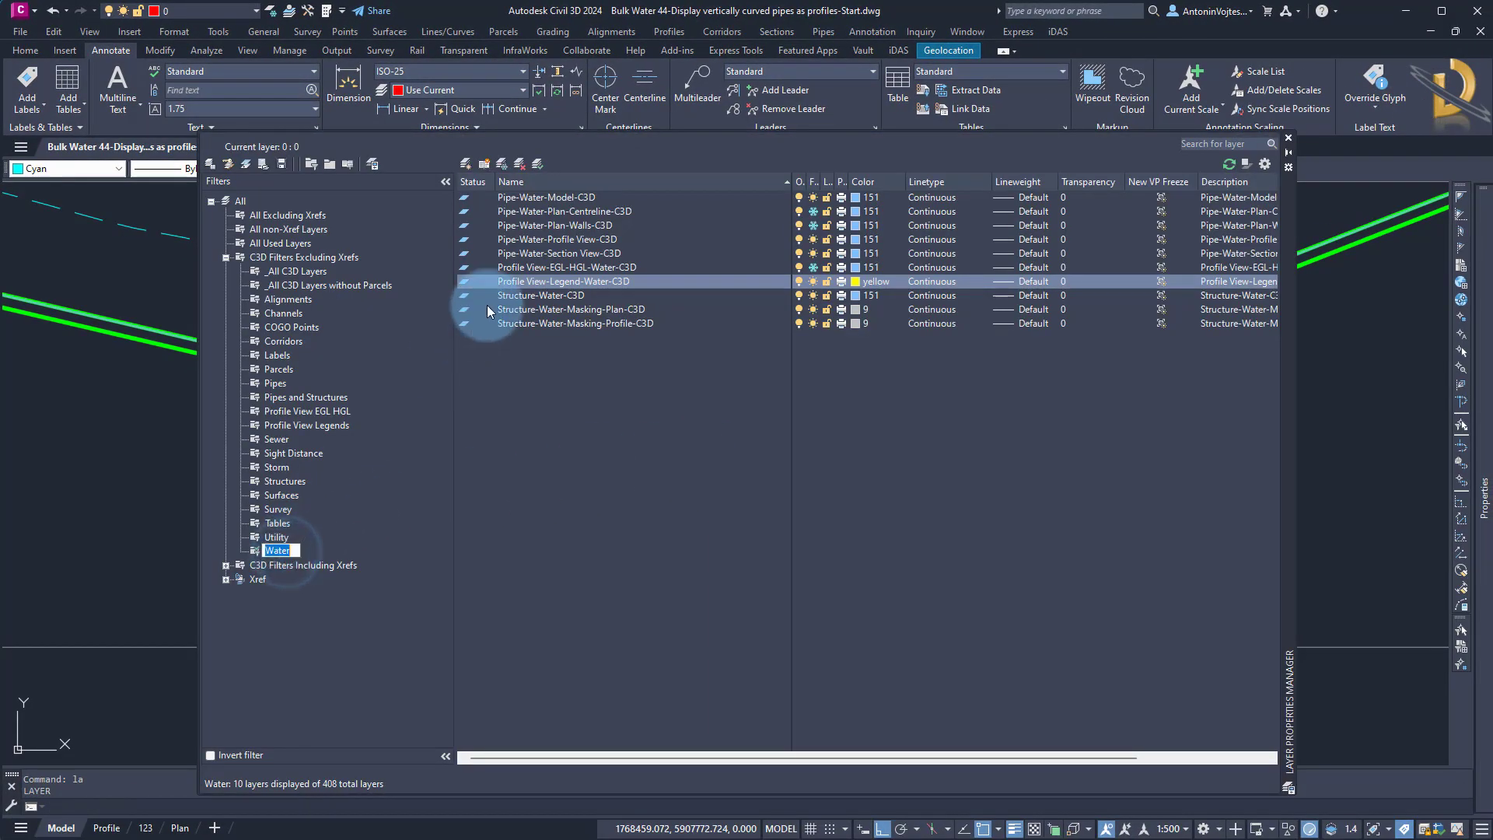
pyautogui.click(559, 240)
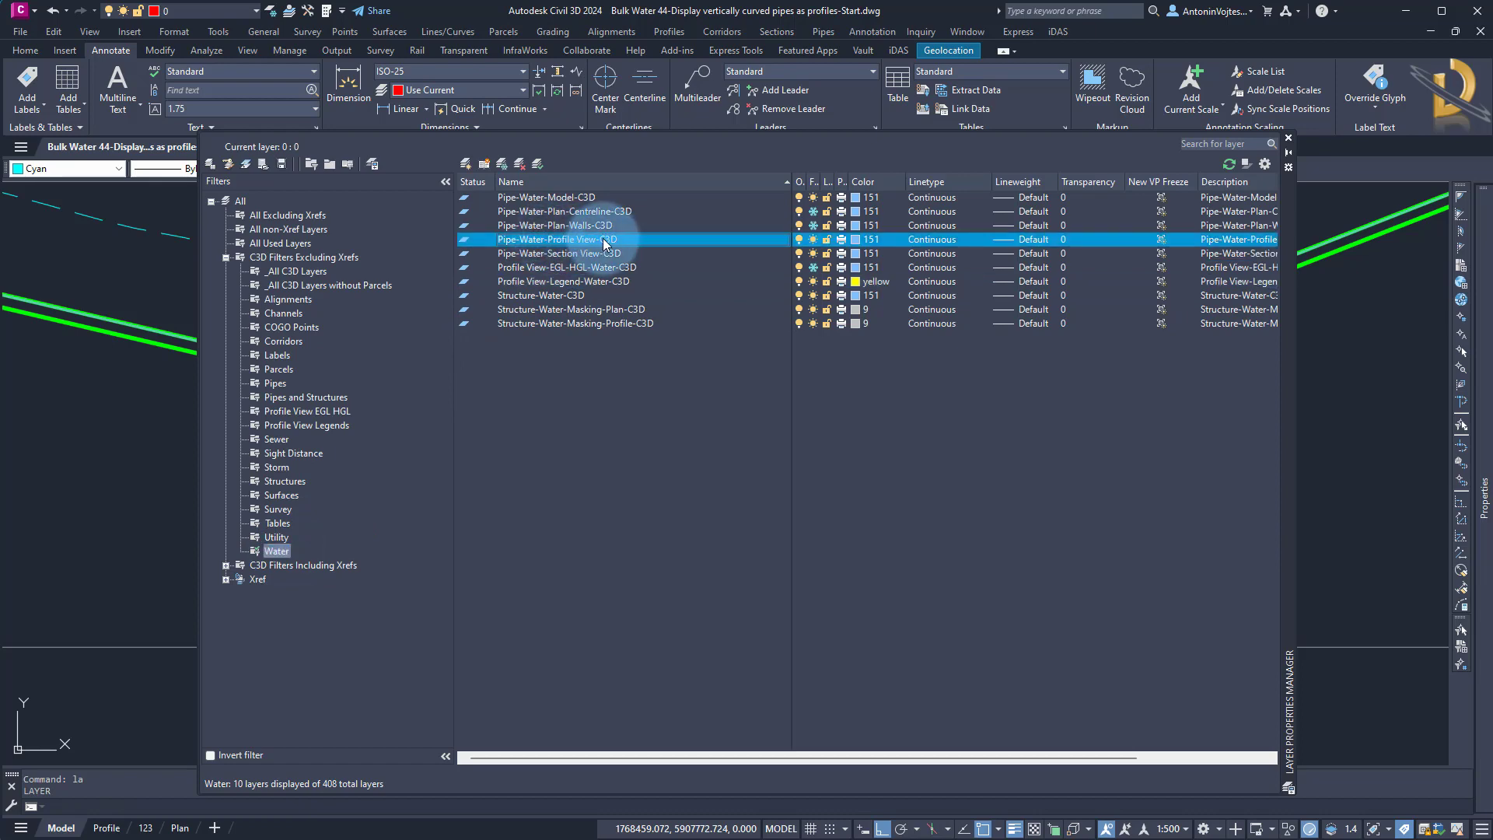
pyautogui.click(815, 241)
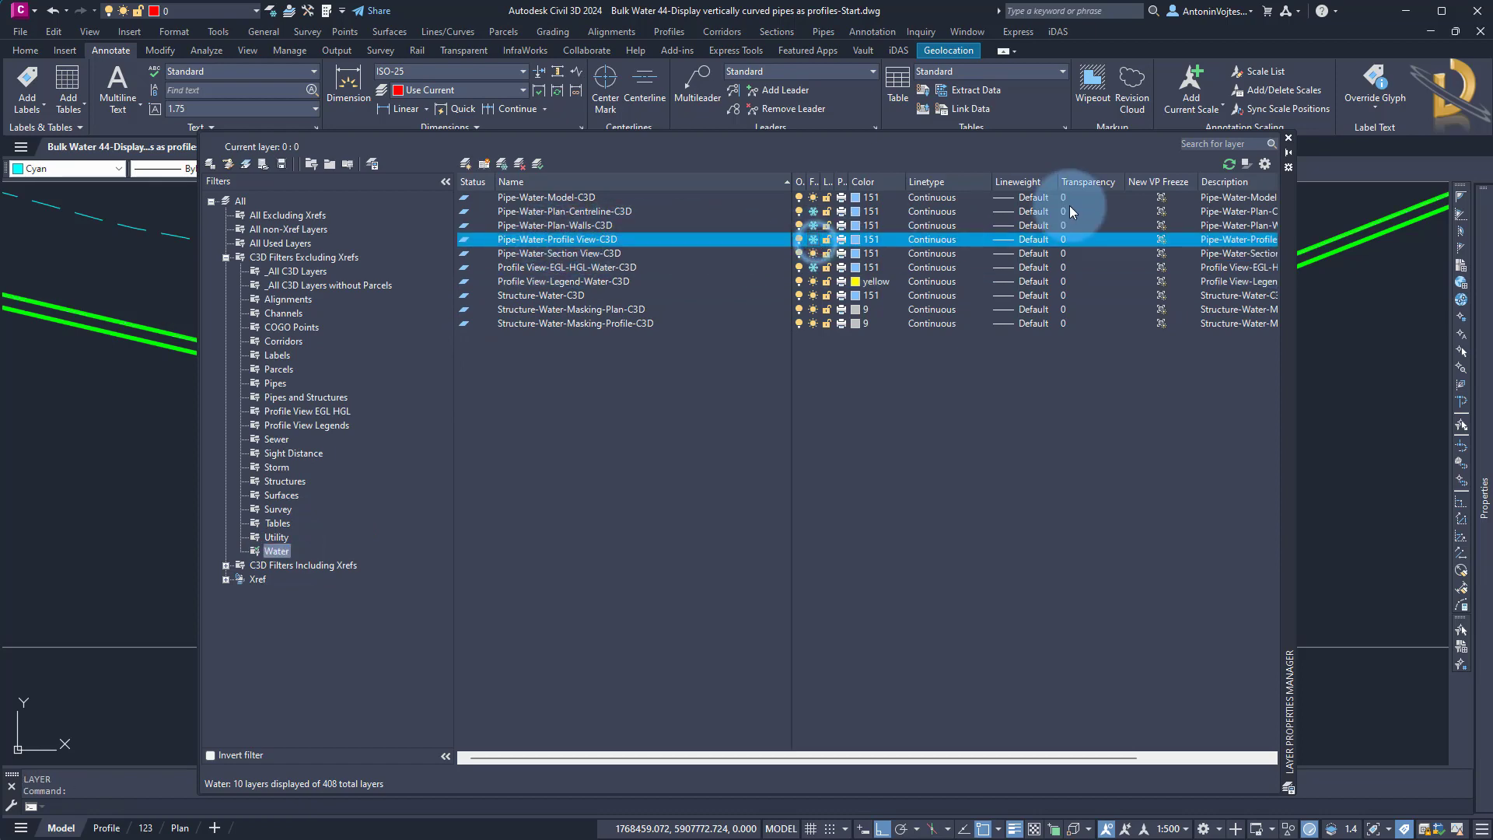
pyautogui.click(1289, 138)
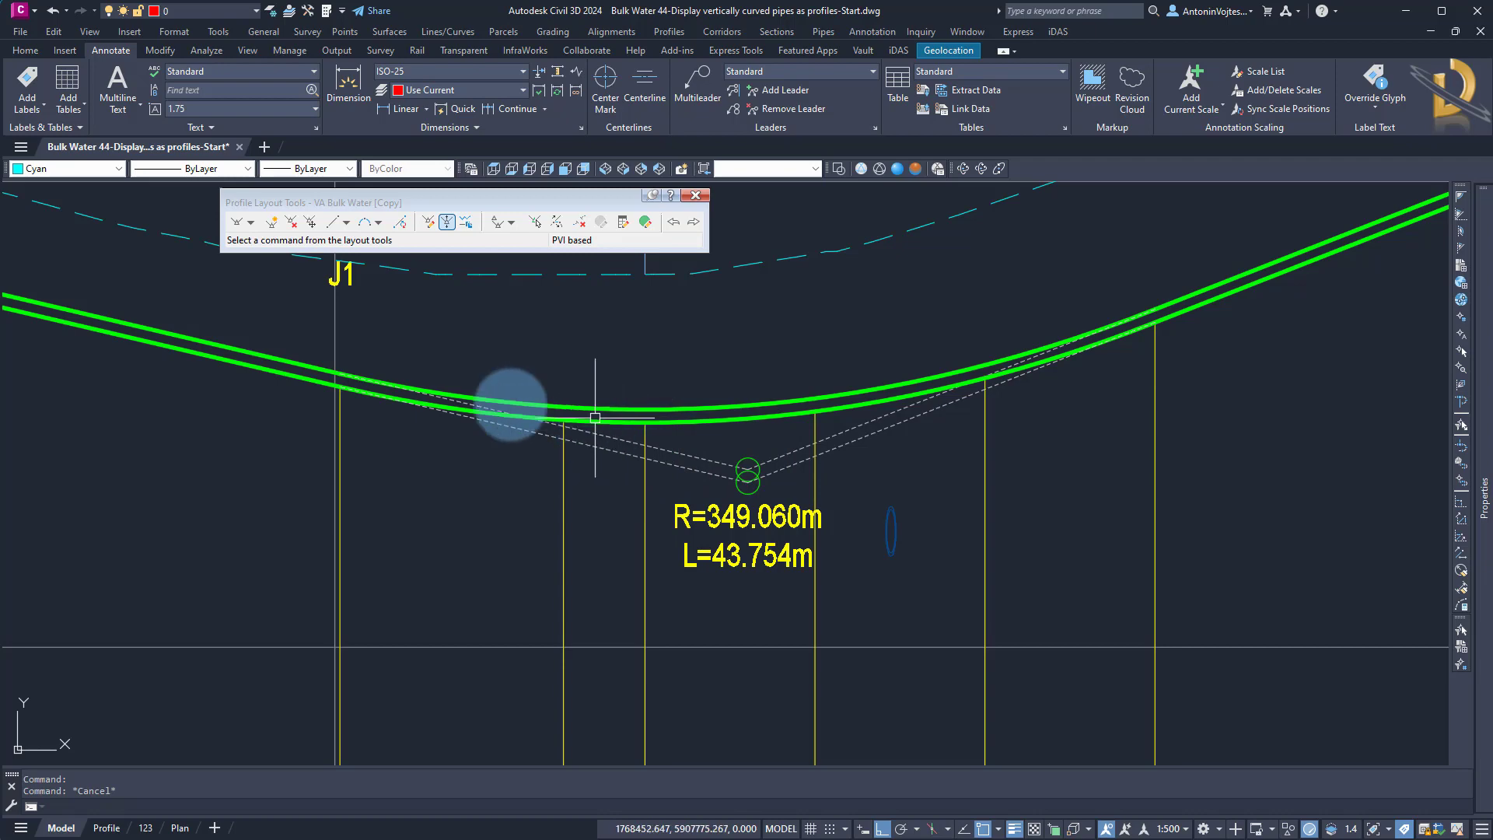
# Hide the Line Extensions component in the Pipe Outside Top style of the upper profile
pyautogui.click(714, 409)
pyautogui.rightClick(675, 350)
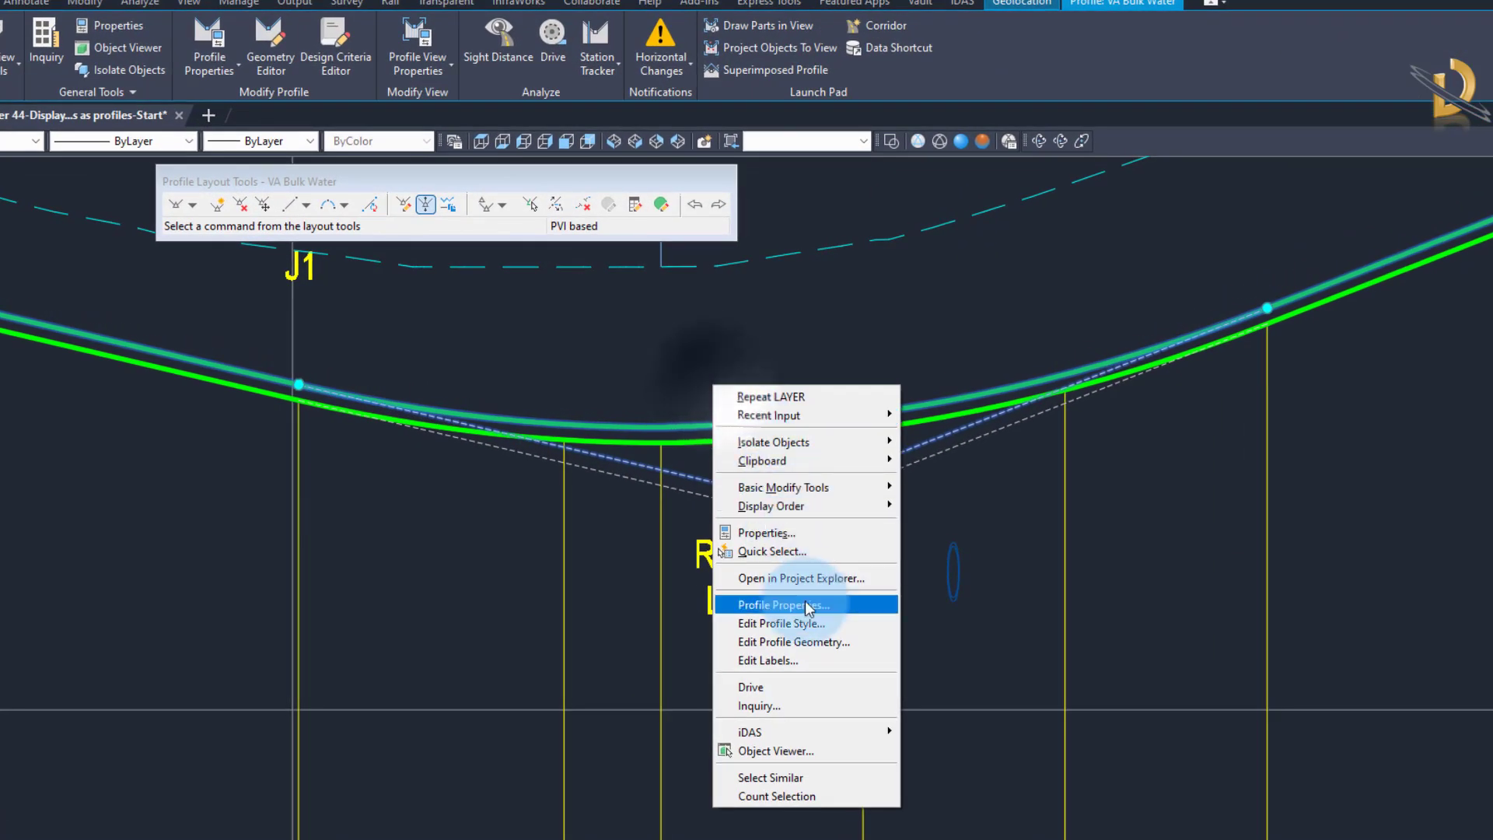
pyautogui.click(800, 625)
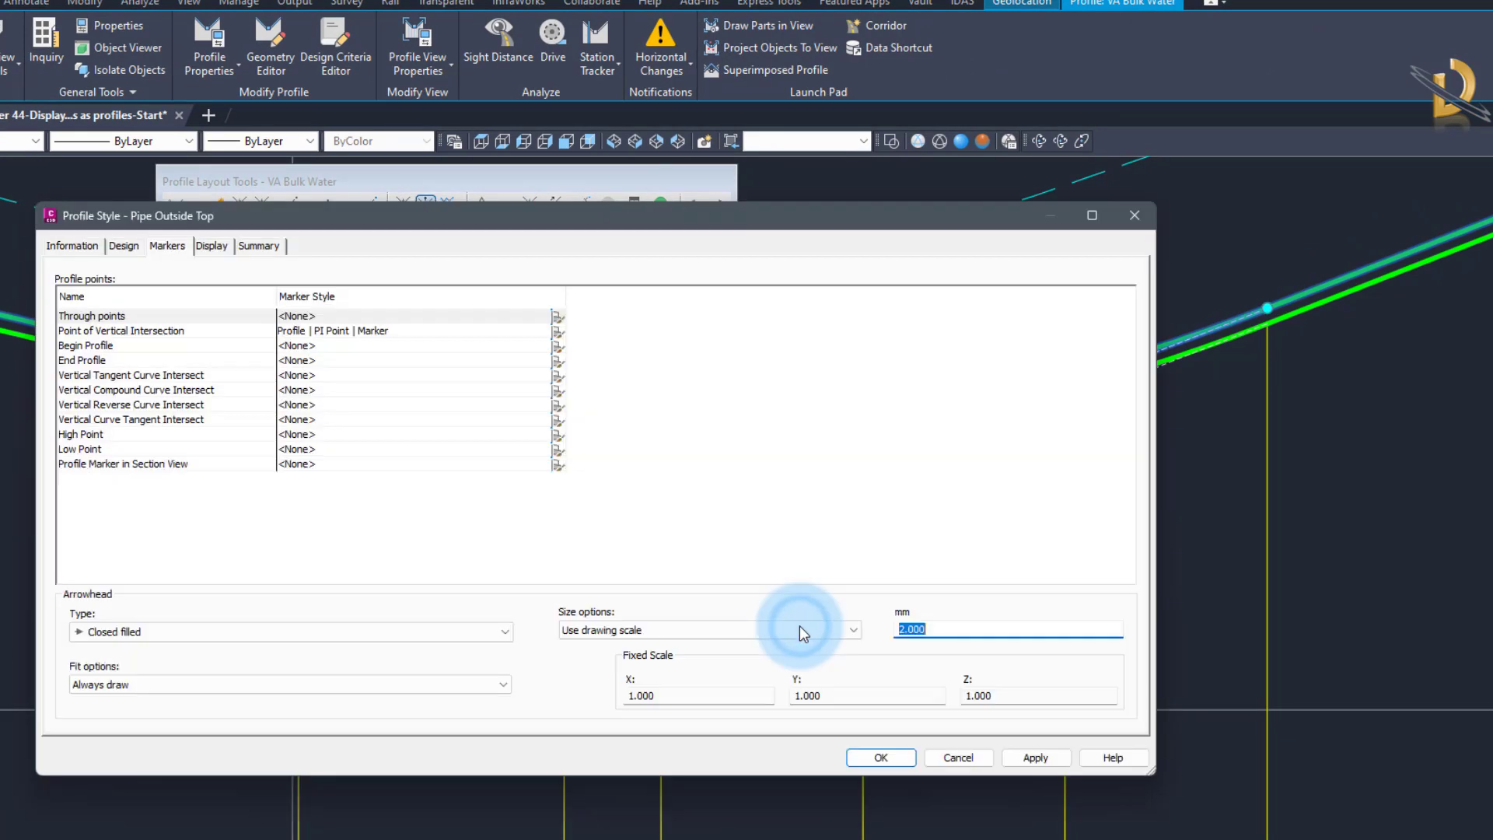
pyautogui.click(211, 246)
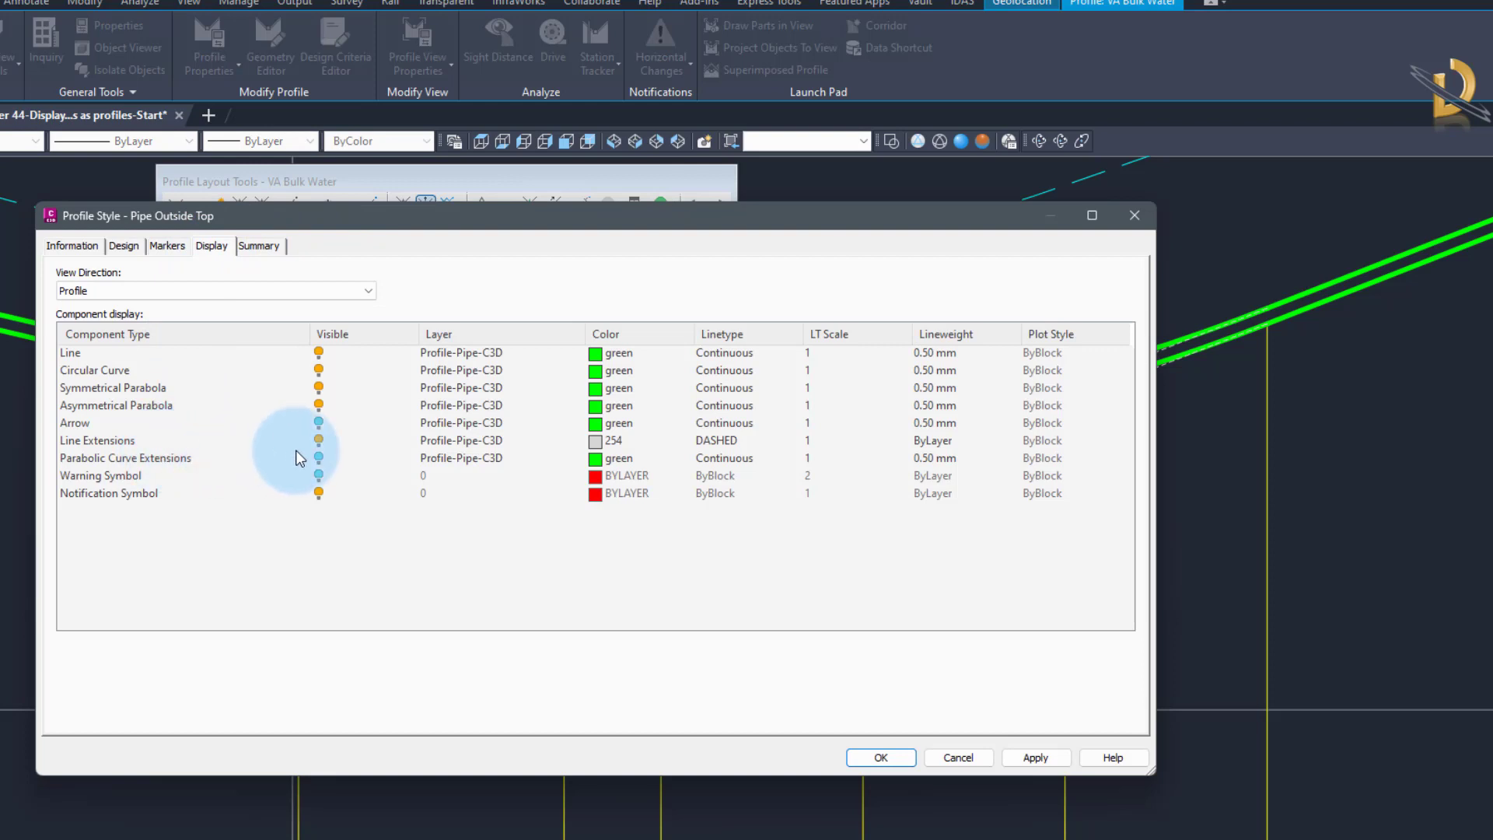
pyautogui.click(320, 442)
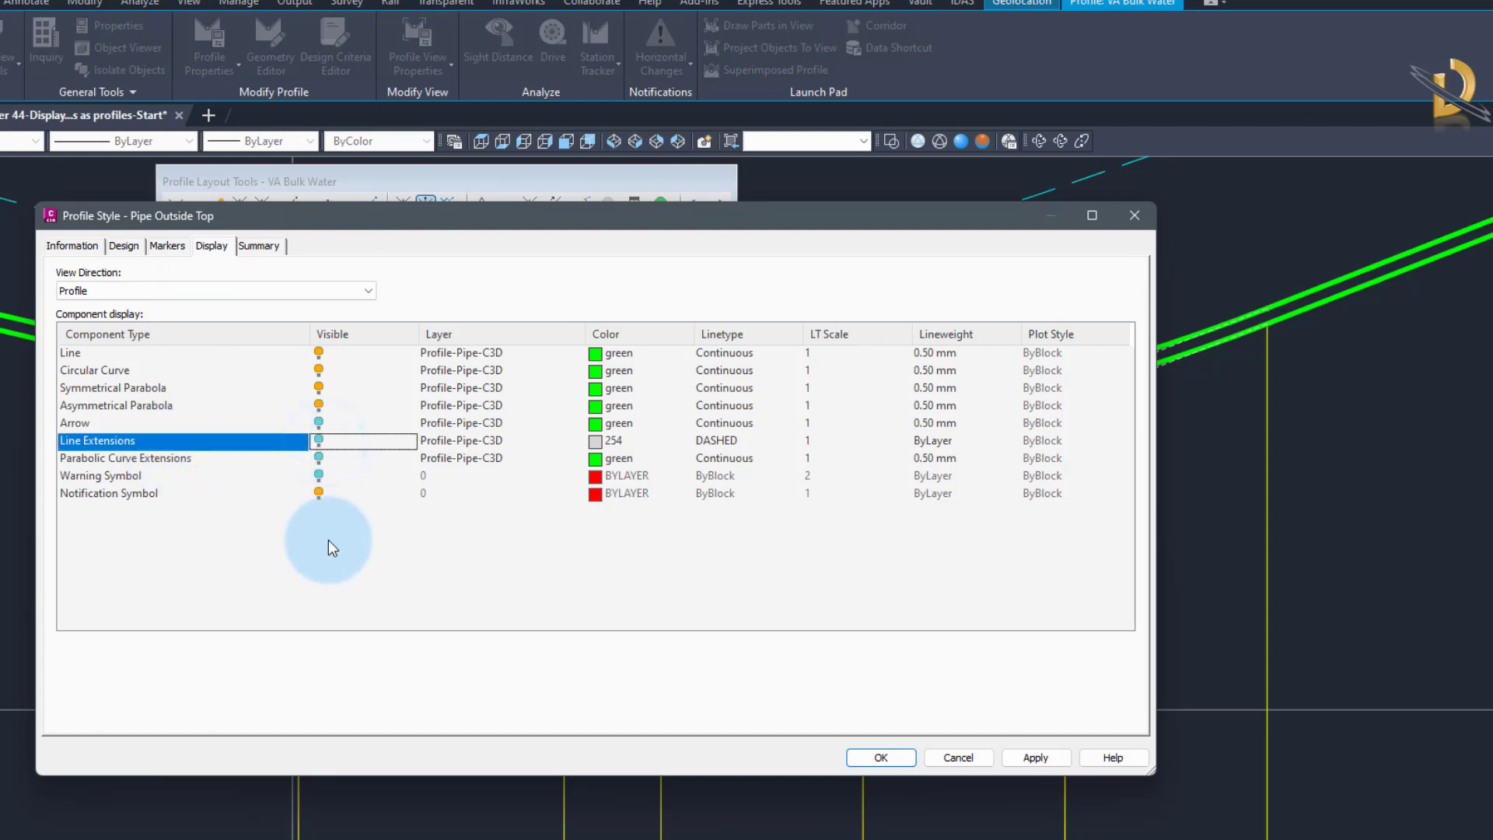
pyautogui.click(878, 757)
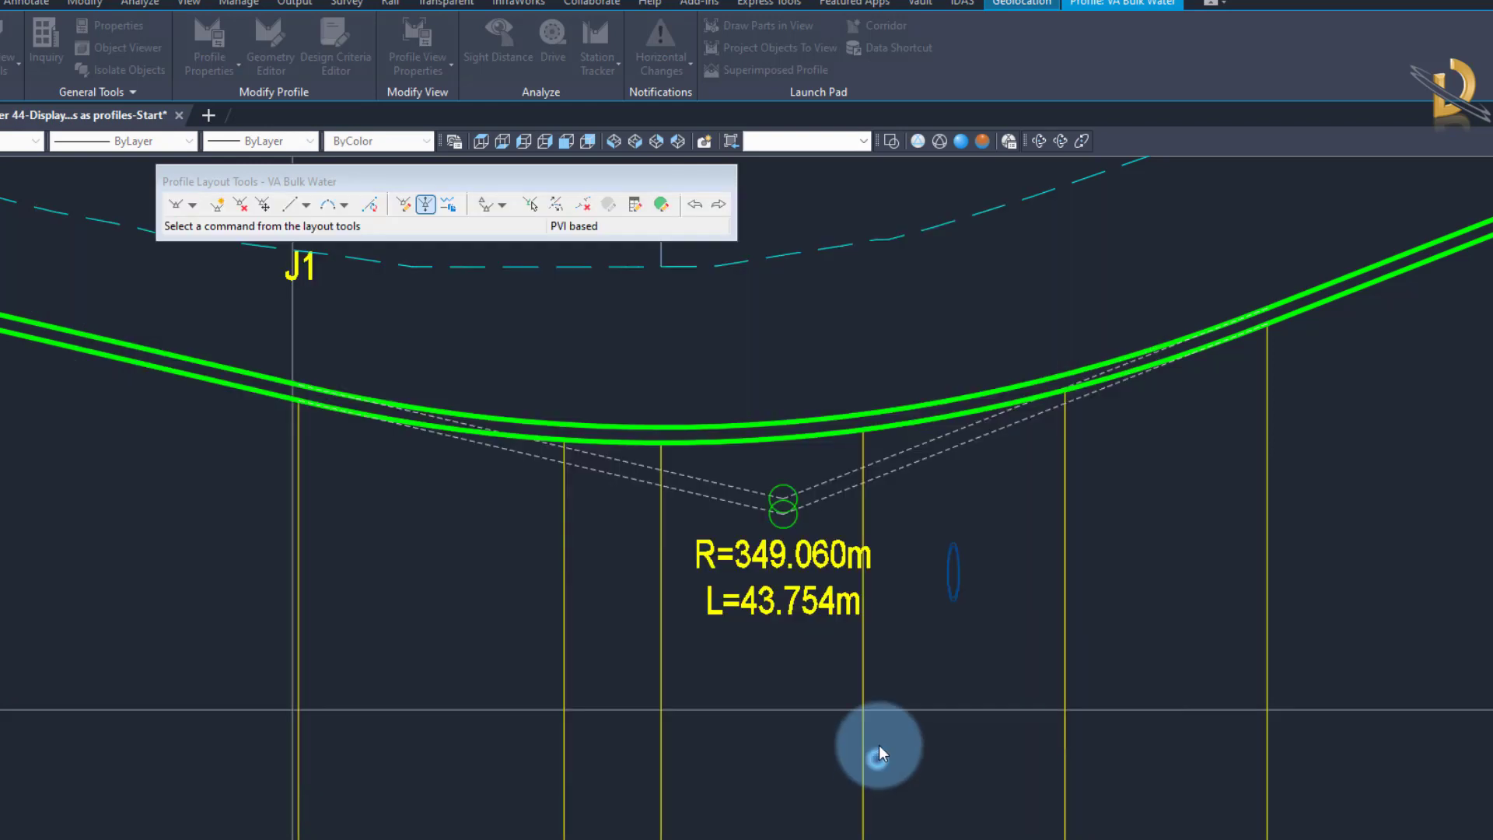
pyautogui.press('Escape')
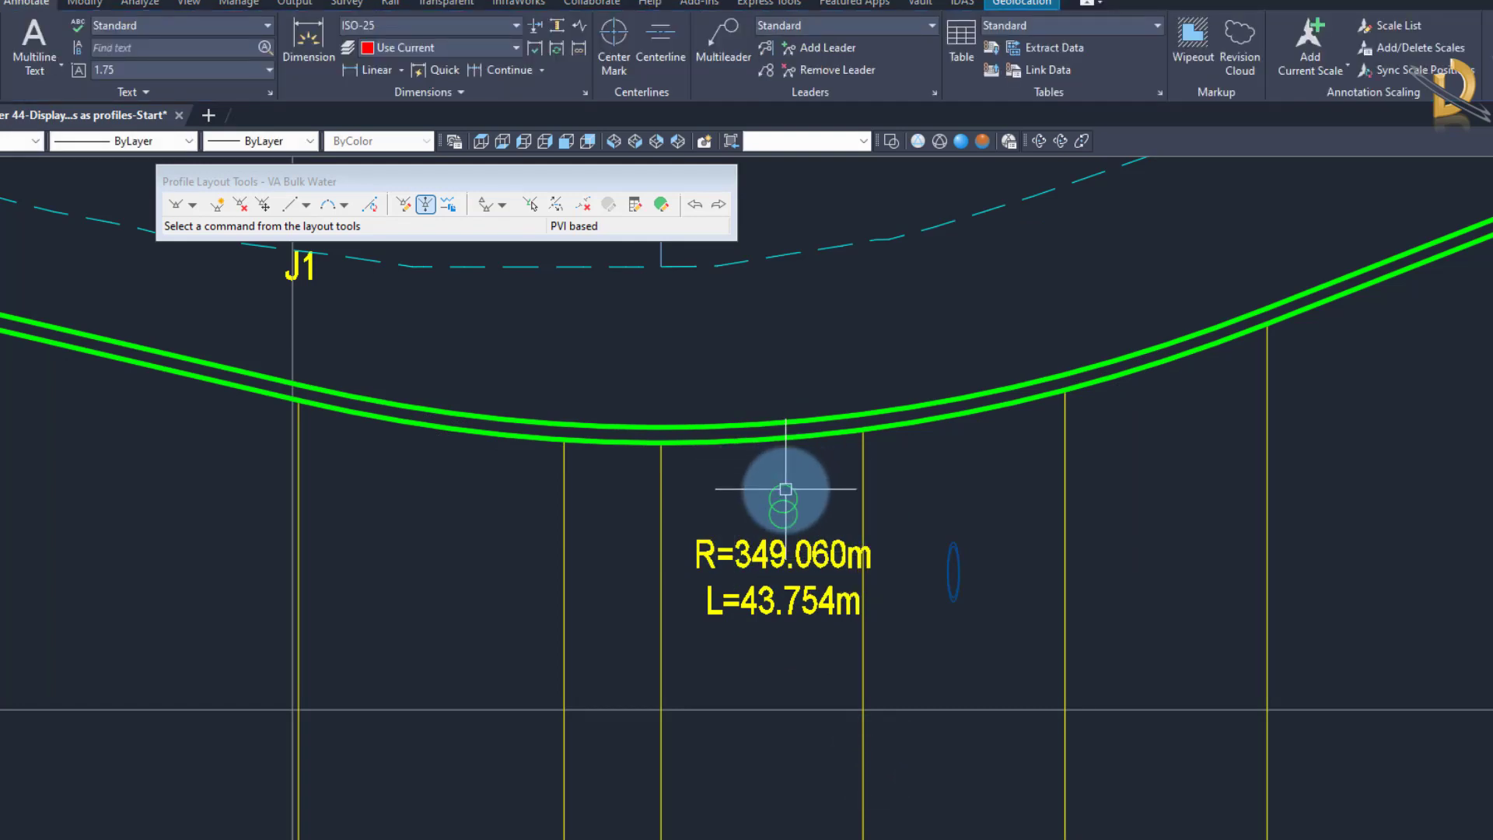
# Set the Point of Vertical Intersection marker style to none in the Pipe Outside Top profile style
pyautogui.click(787, 487)
pyautogui.rightClick(787, 487)
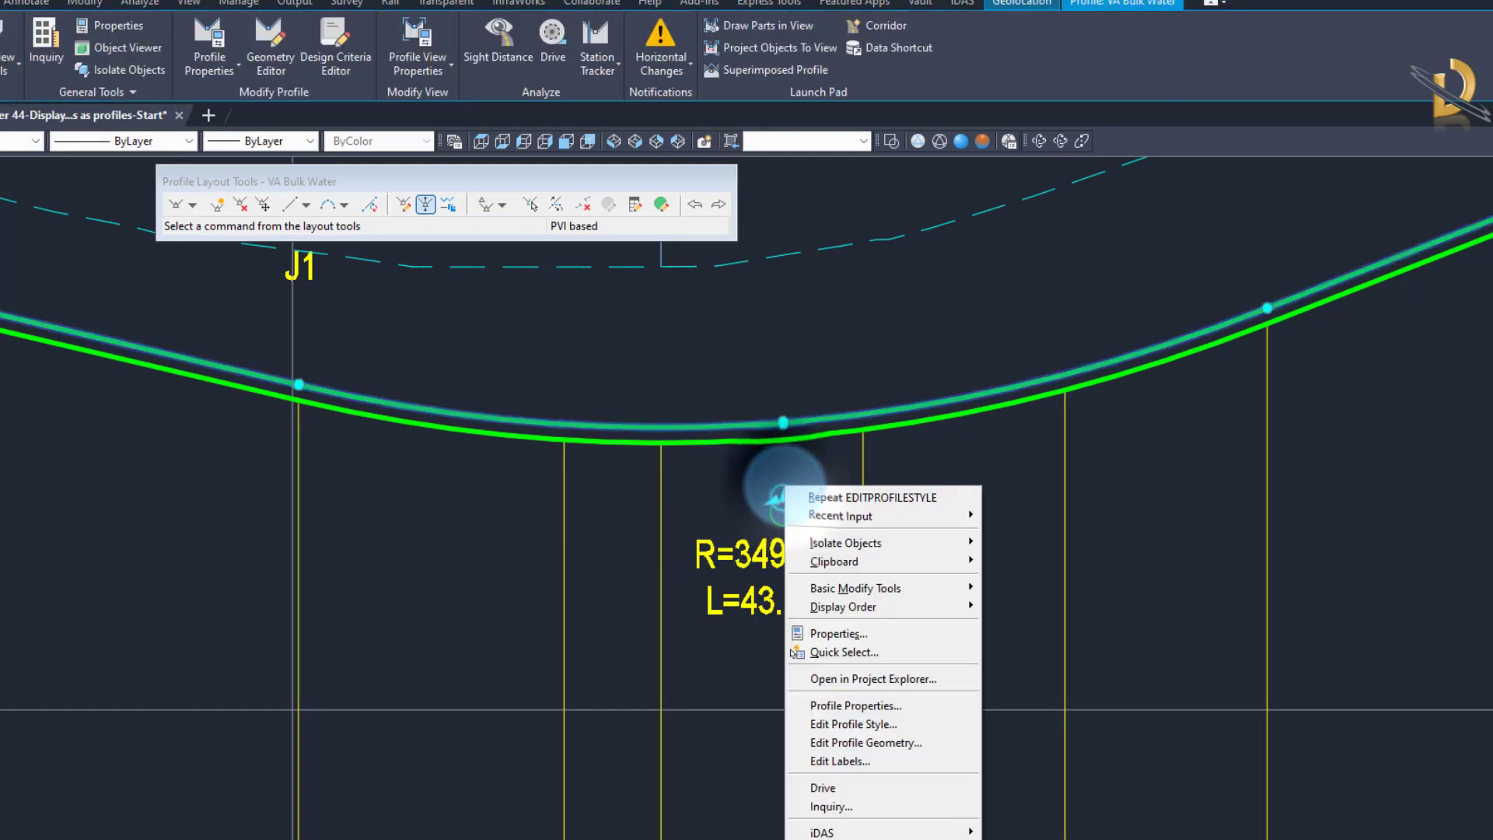
pyautogui.click(897, 721)
pyautogui.click(161, 249)
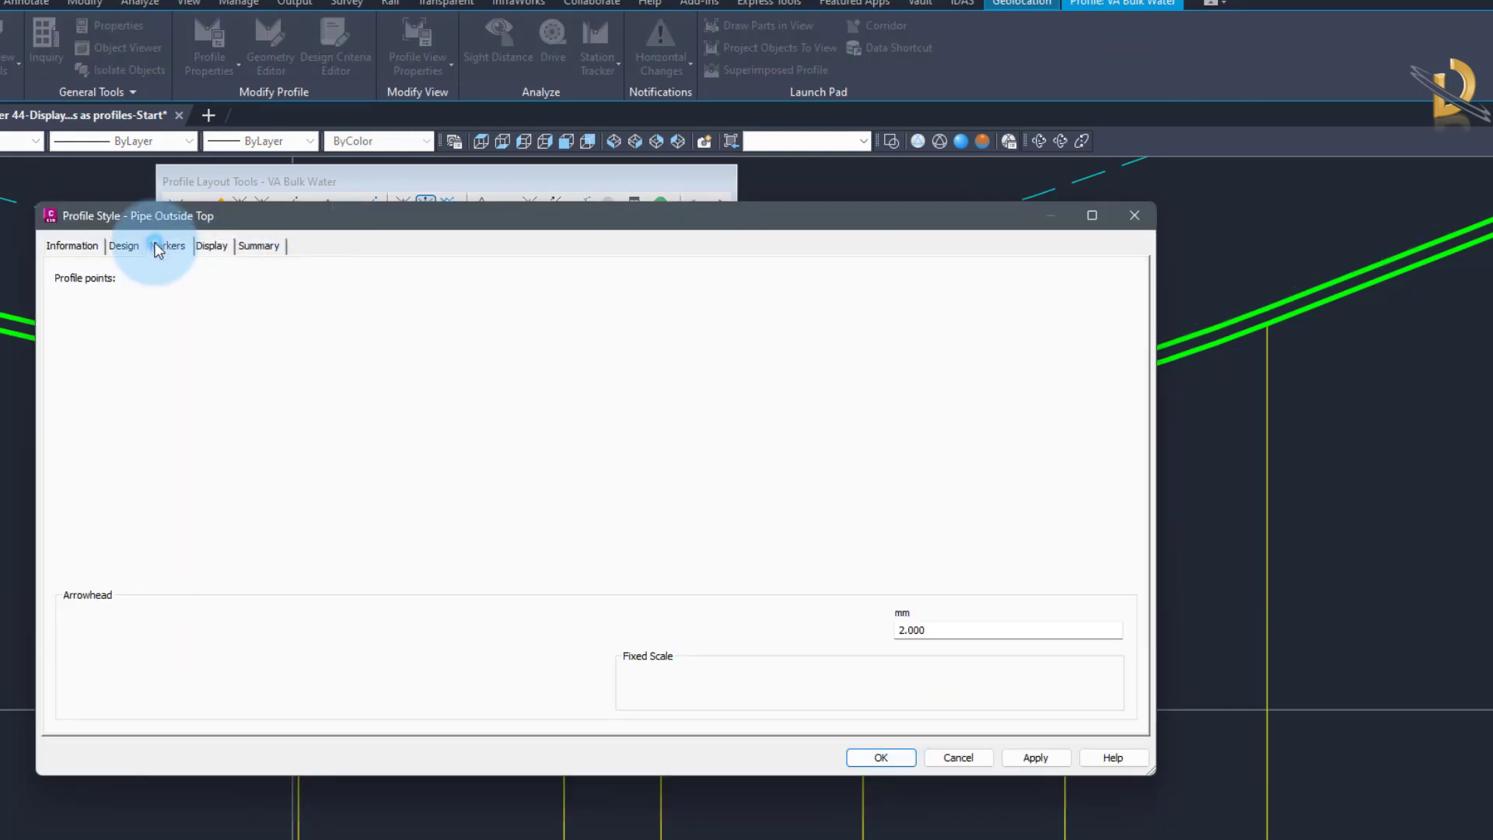
pyautogui.click(171, 329)
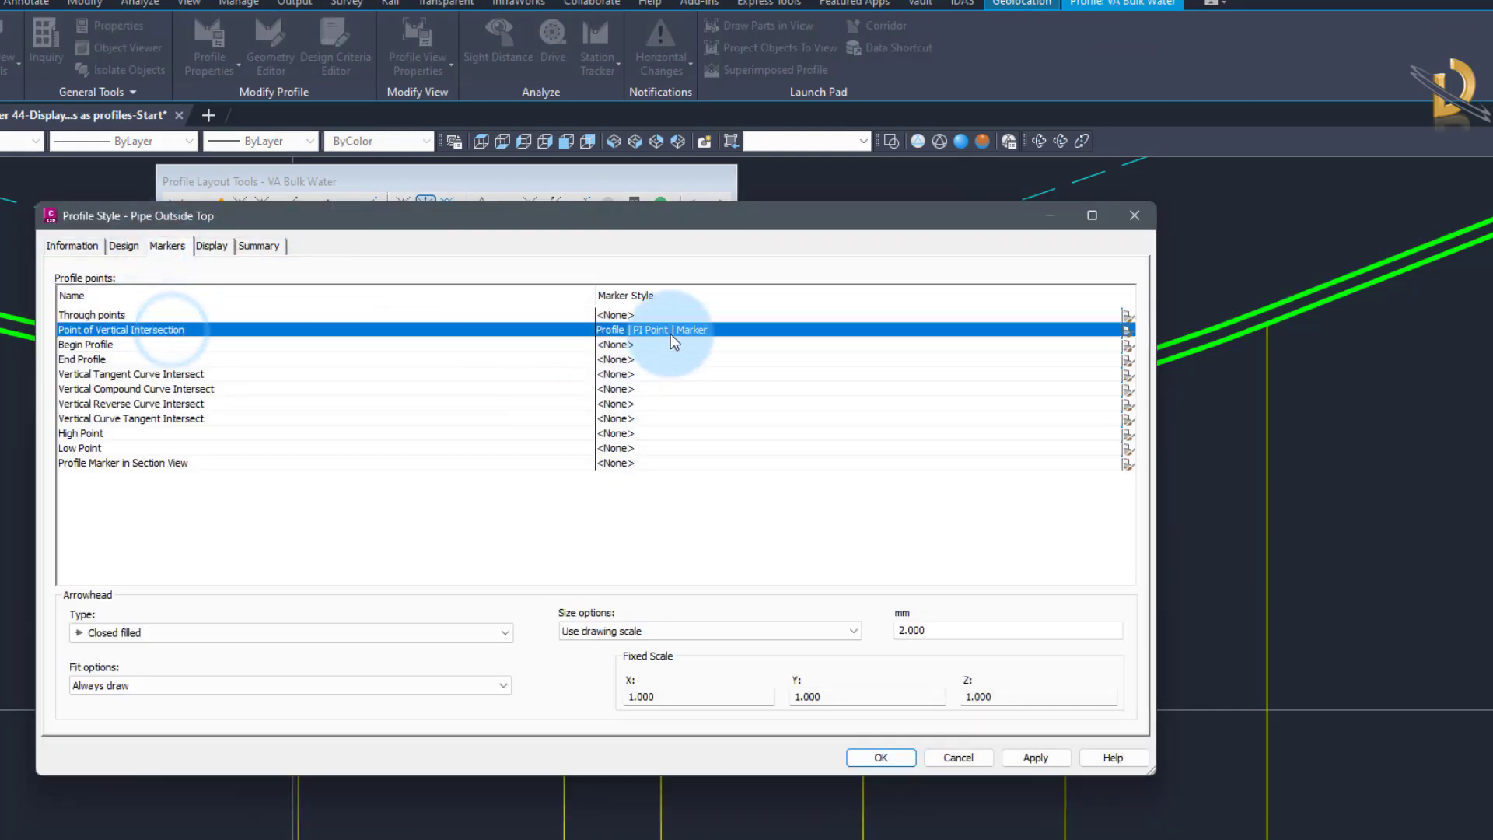
pyautogui.click(1127, 330)
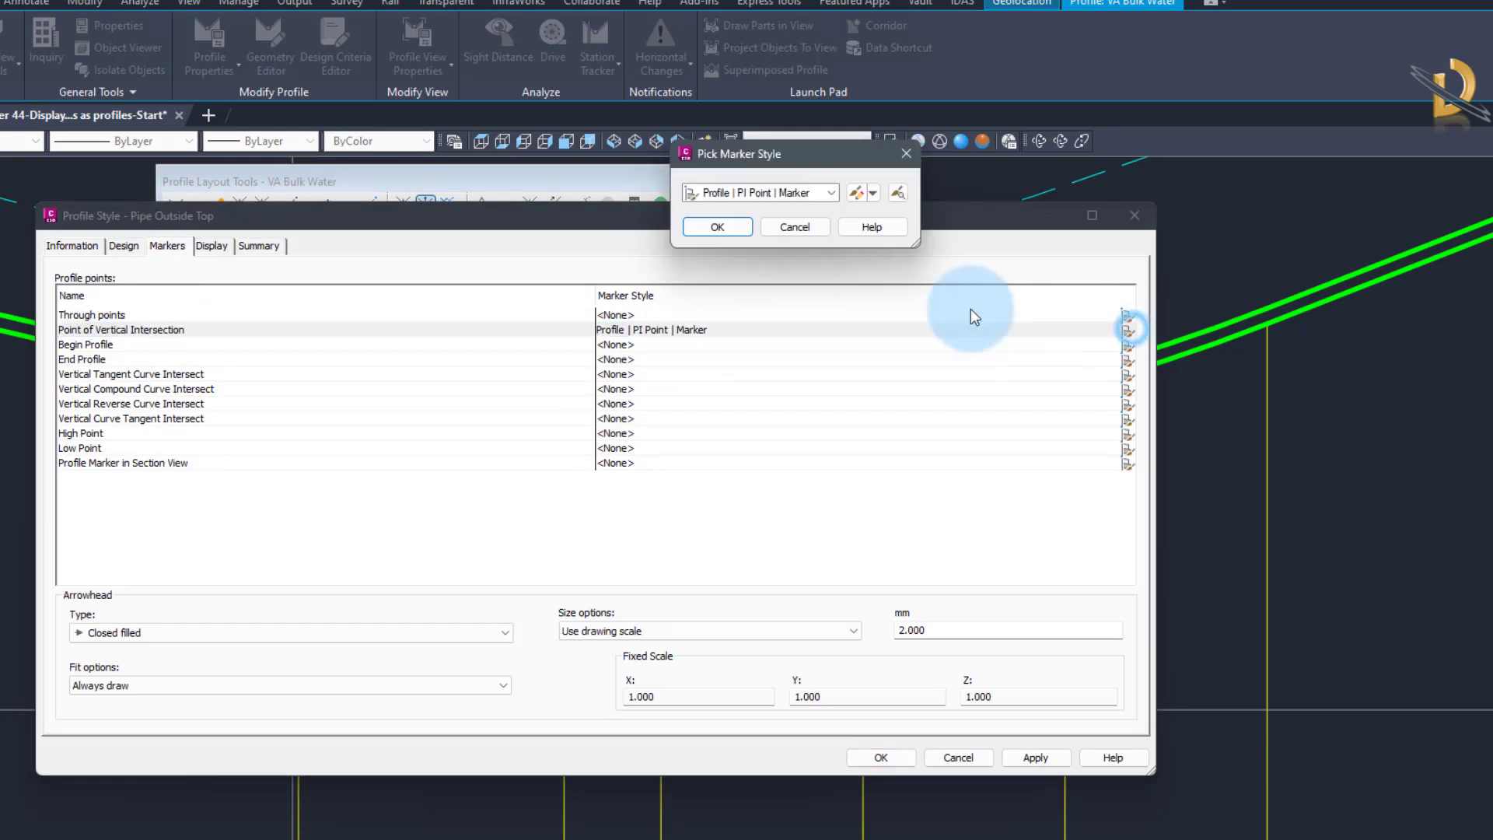
pyautogui.click(801, 200)
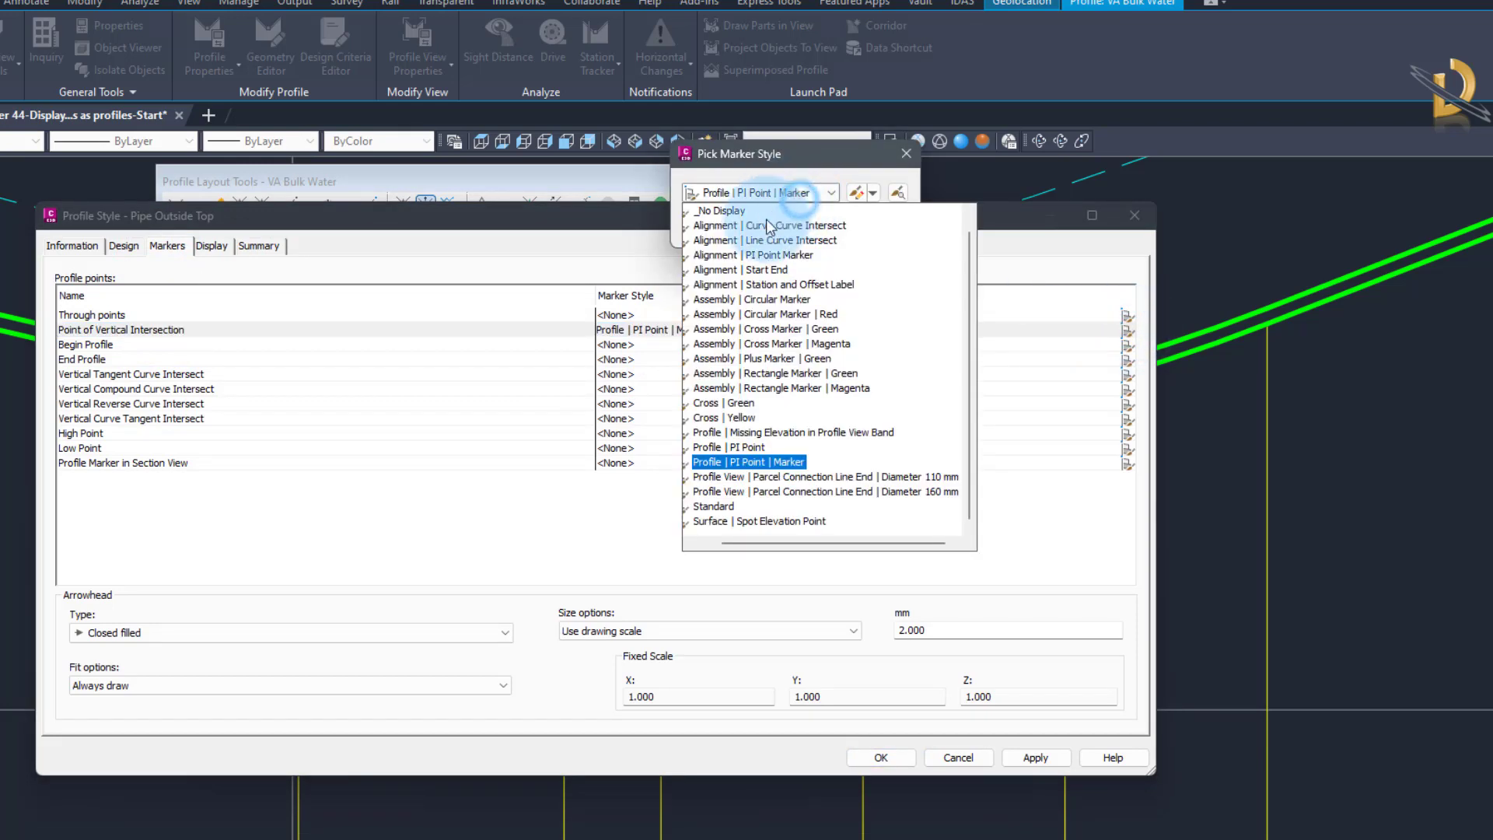
pyautogui.scroll(1, 731, 210)
pyautogui.click(725, 212)
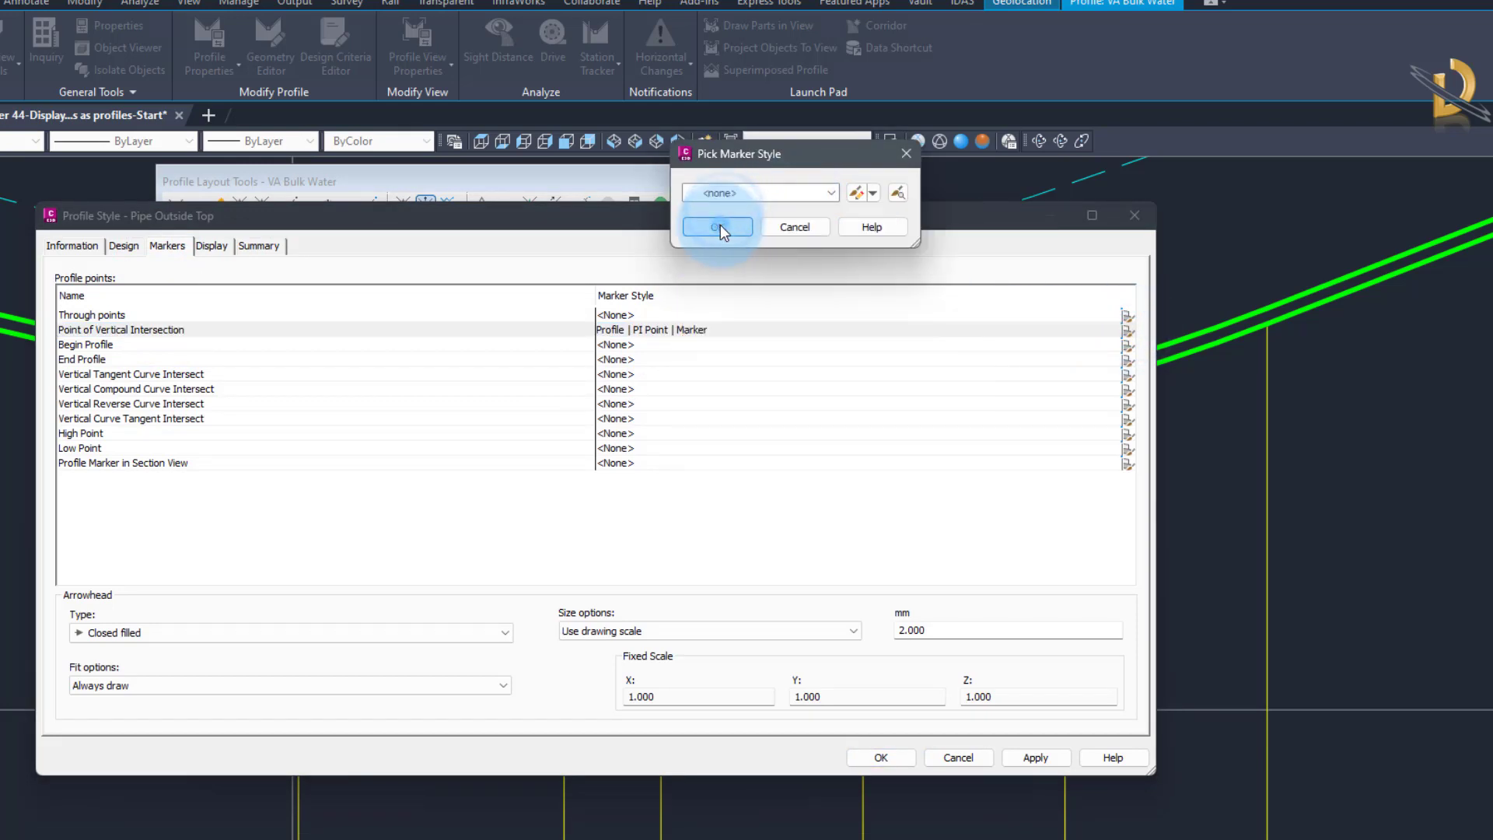
pyautogui.click(720, 225)
pyautogui.click(878, 756)
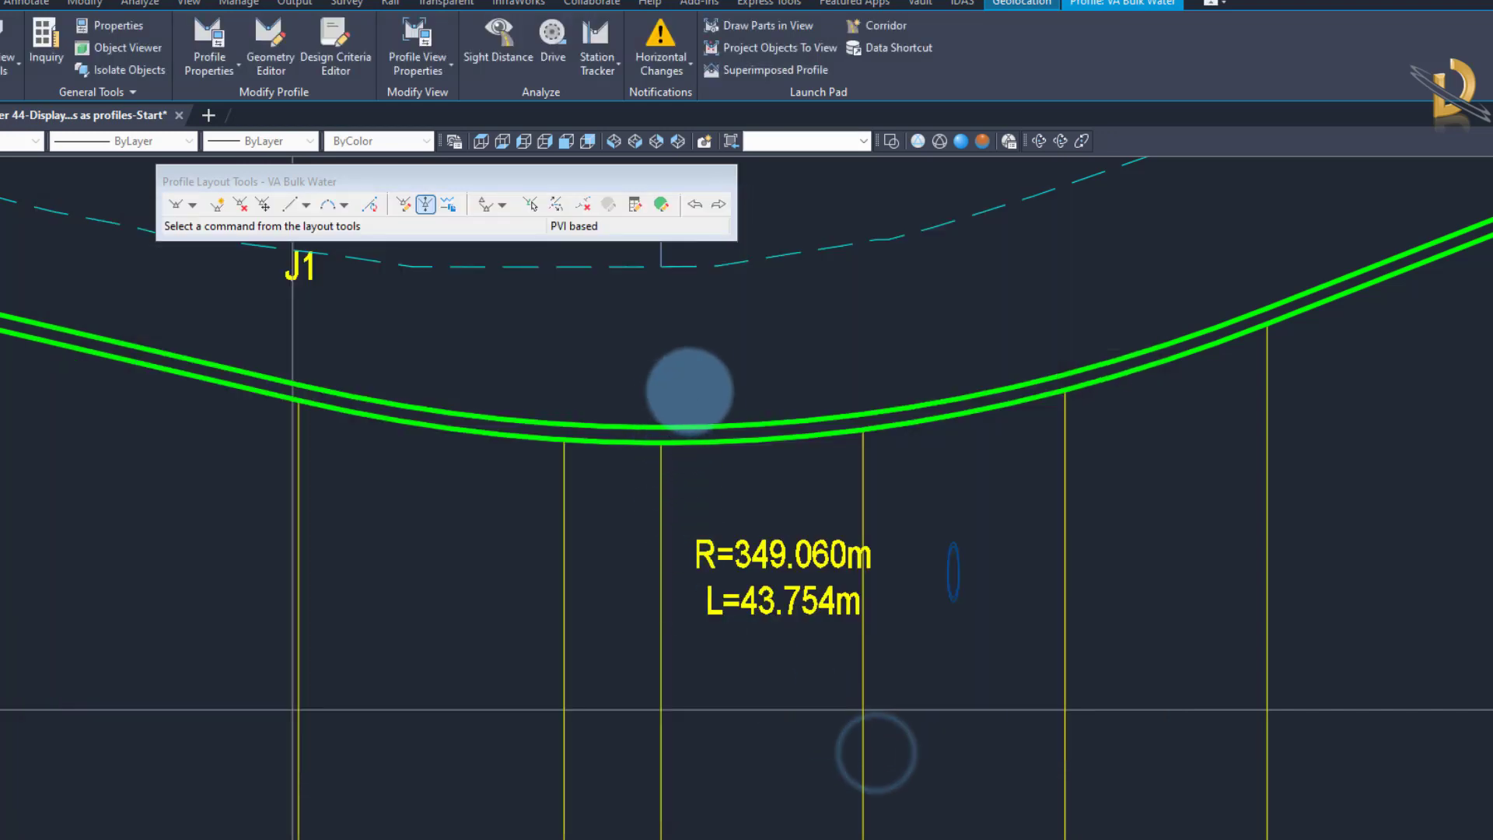
# Review the marker and component display settings of the Pipe Outside Top profile style
pyautogui.click(716, 419)
pyautogui.rightClick(731, 383)
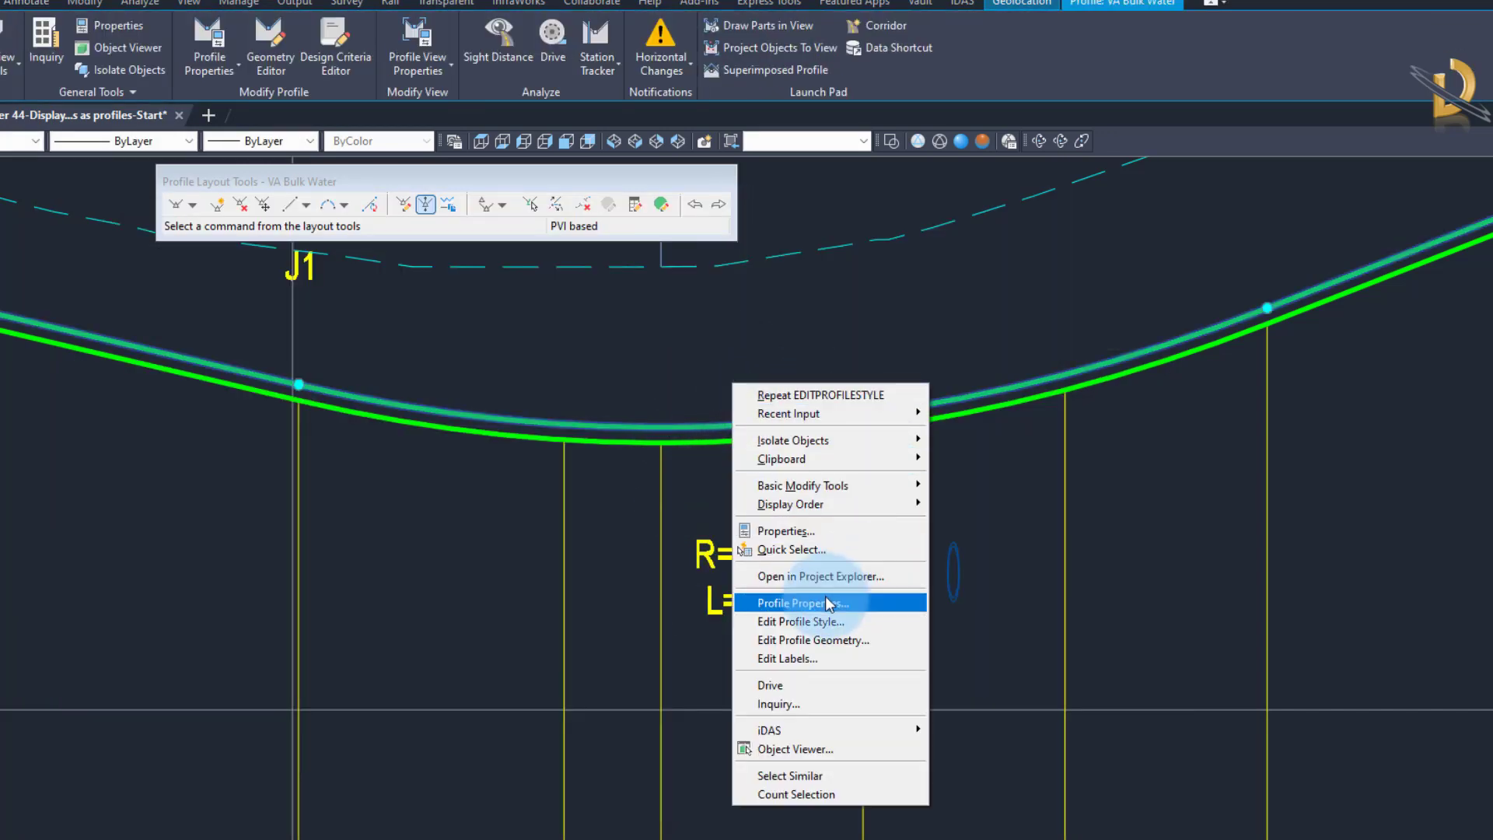
pyautogui.click(802, 622)
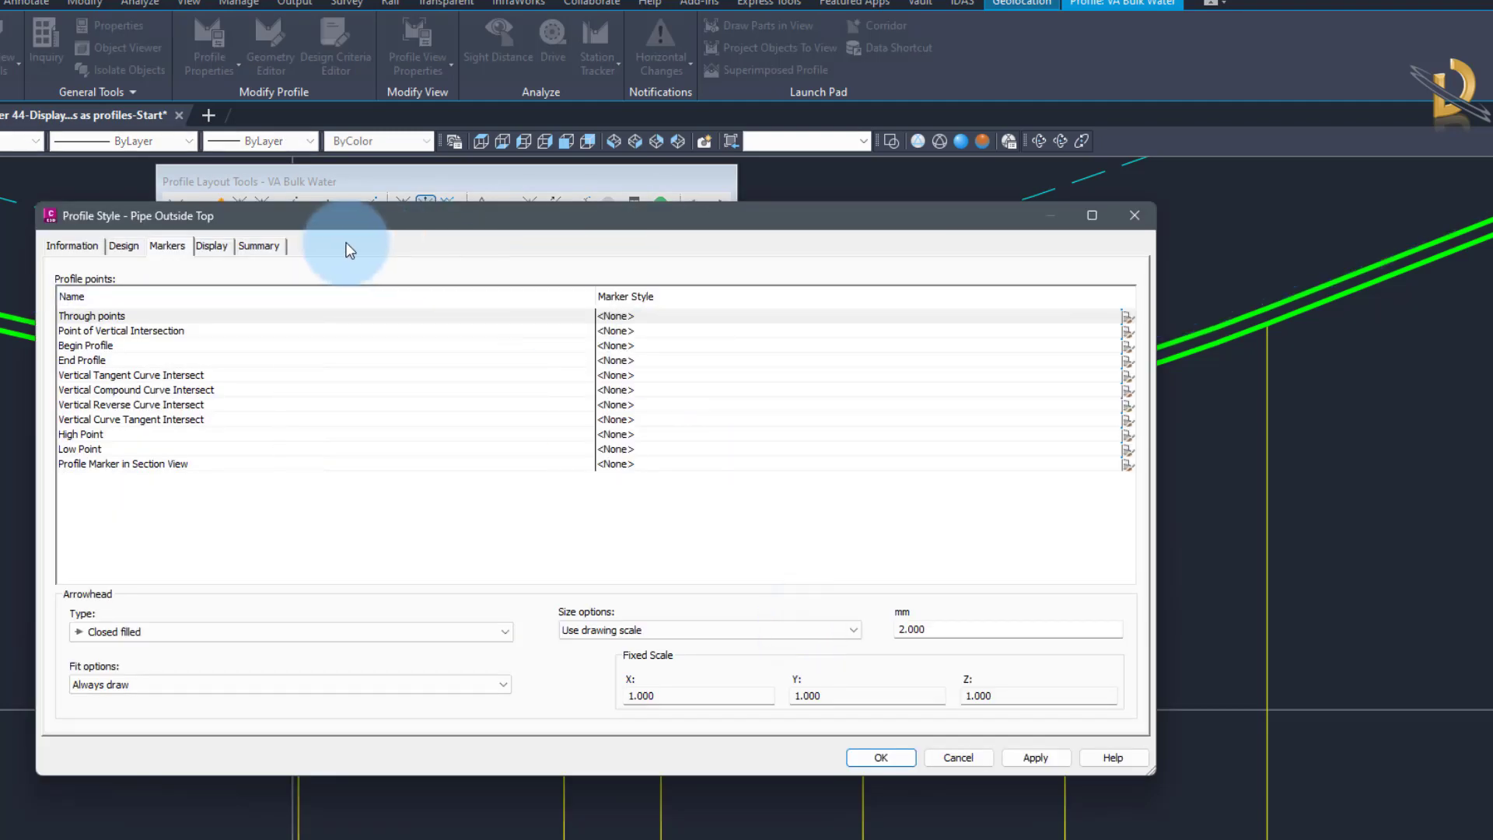
pyautogui.click(212, 246)
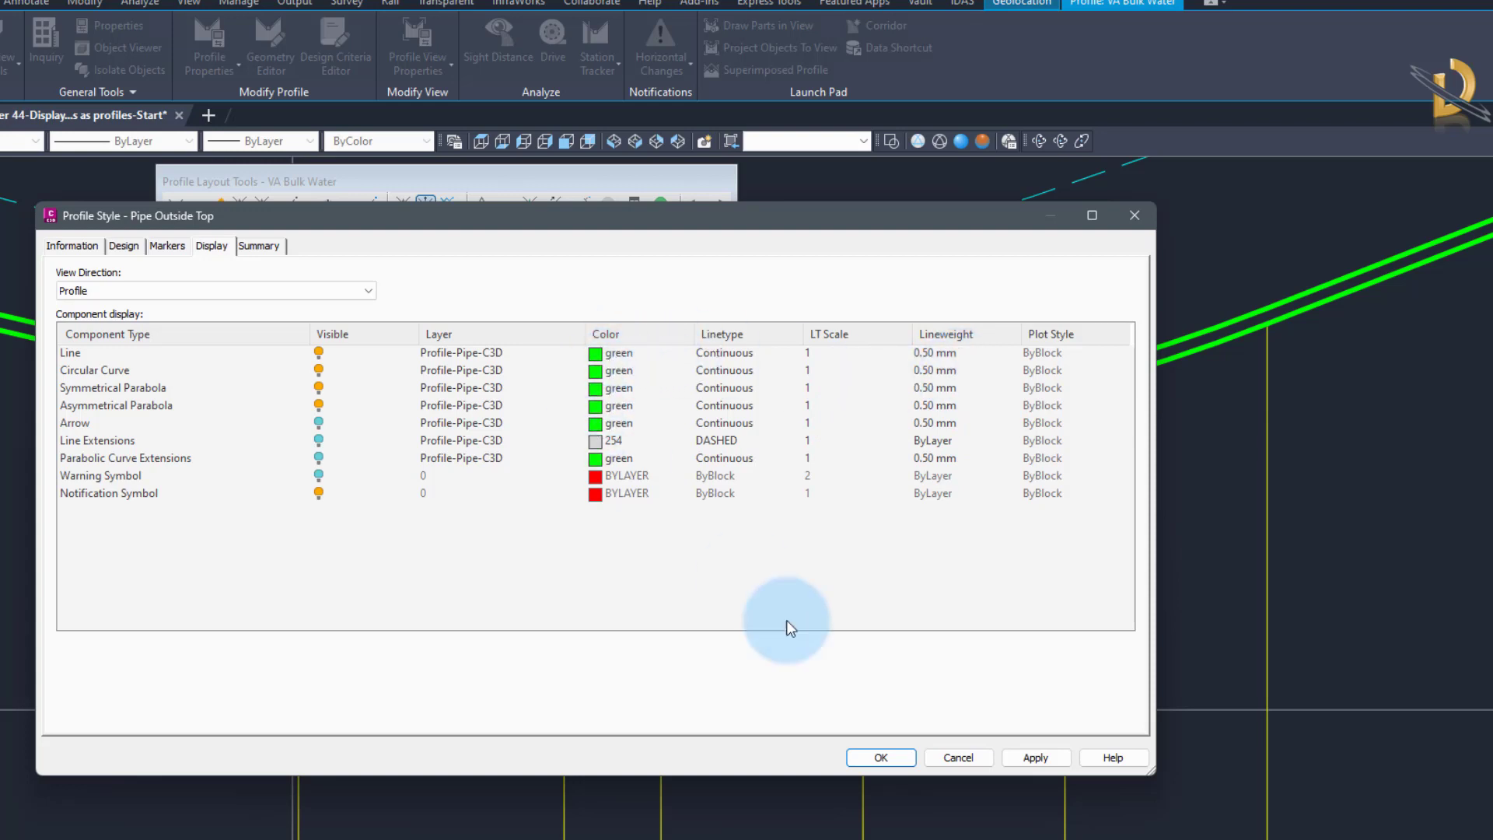
pyautogui.click(894, 755)
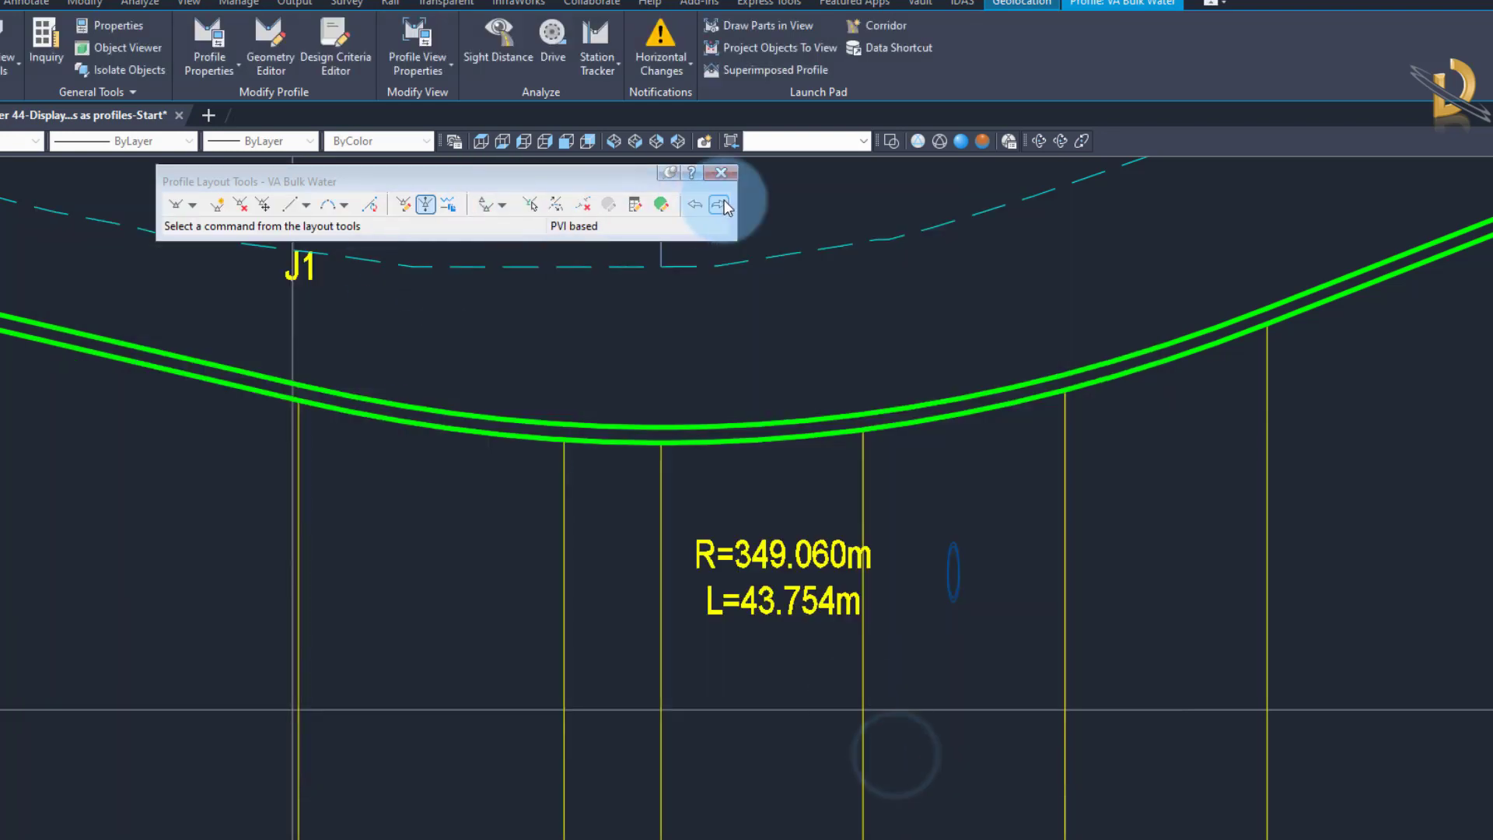
# Close the profile layout tools of the VA Bulk Water profile
pyautogui.click(715, 174)
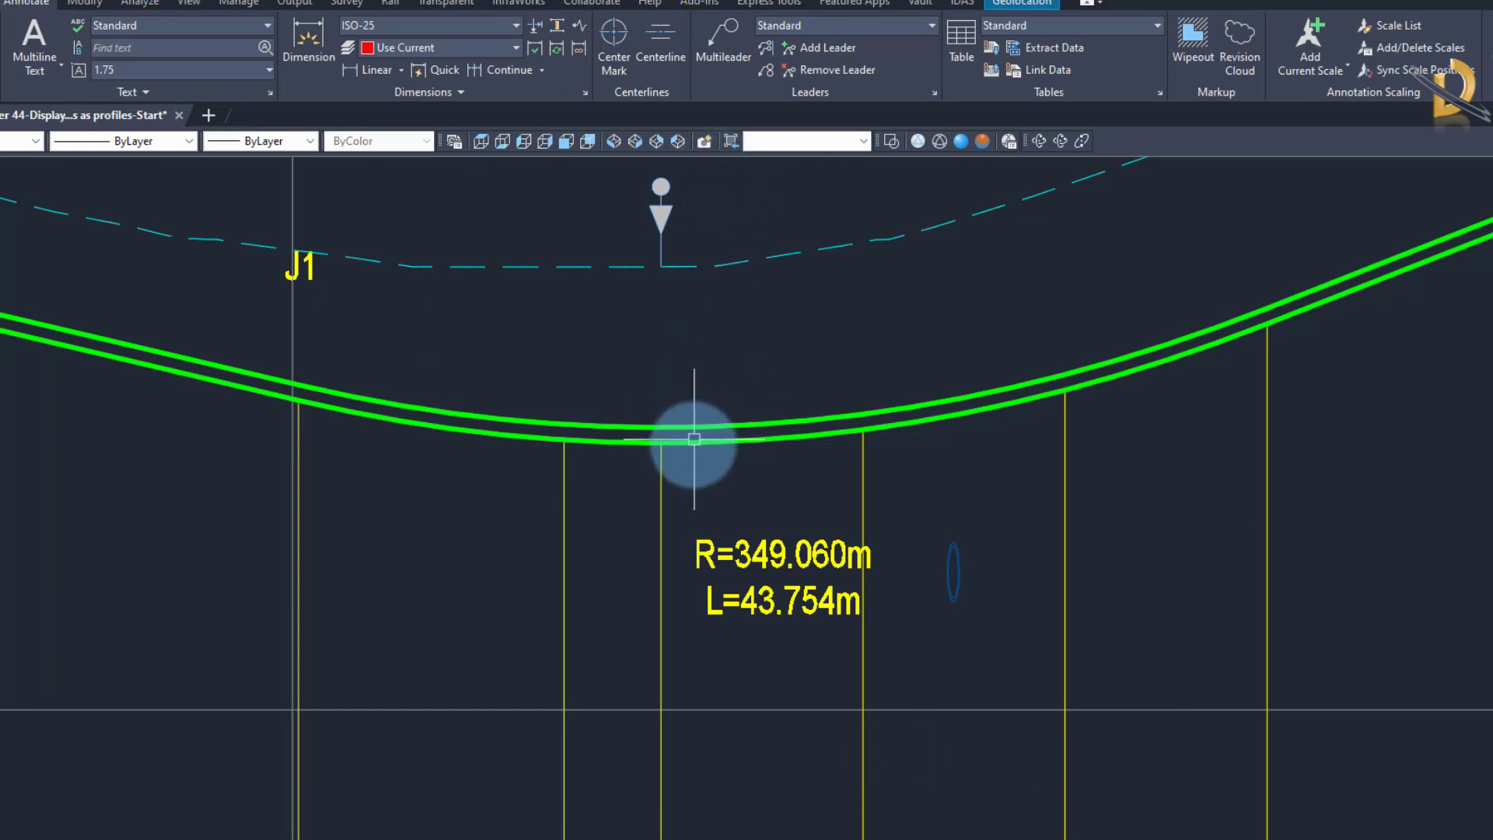
pyautogui.scroll(-5, 690, 436)
pyautogui.scroll(2, 498, 408)
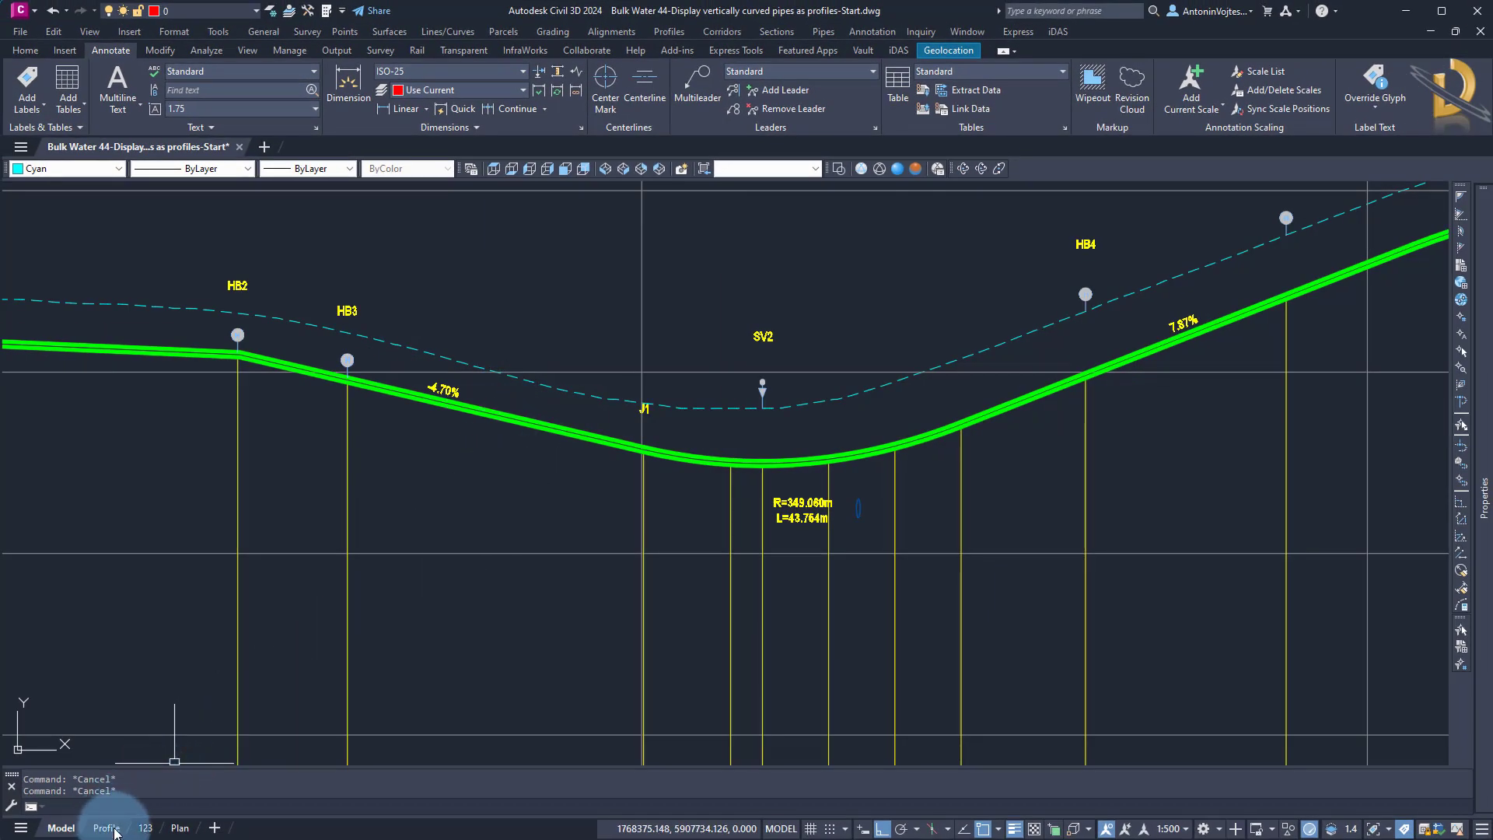
# Switch to the Profile layout, regenerate the model inside its viewport, and return to paper space
pyautogui.click(109, 828)
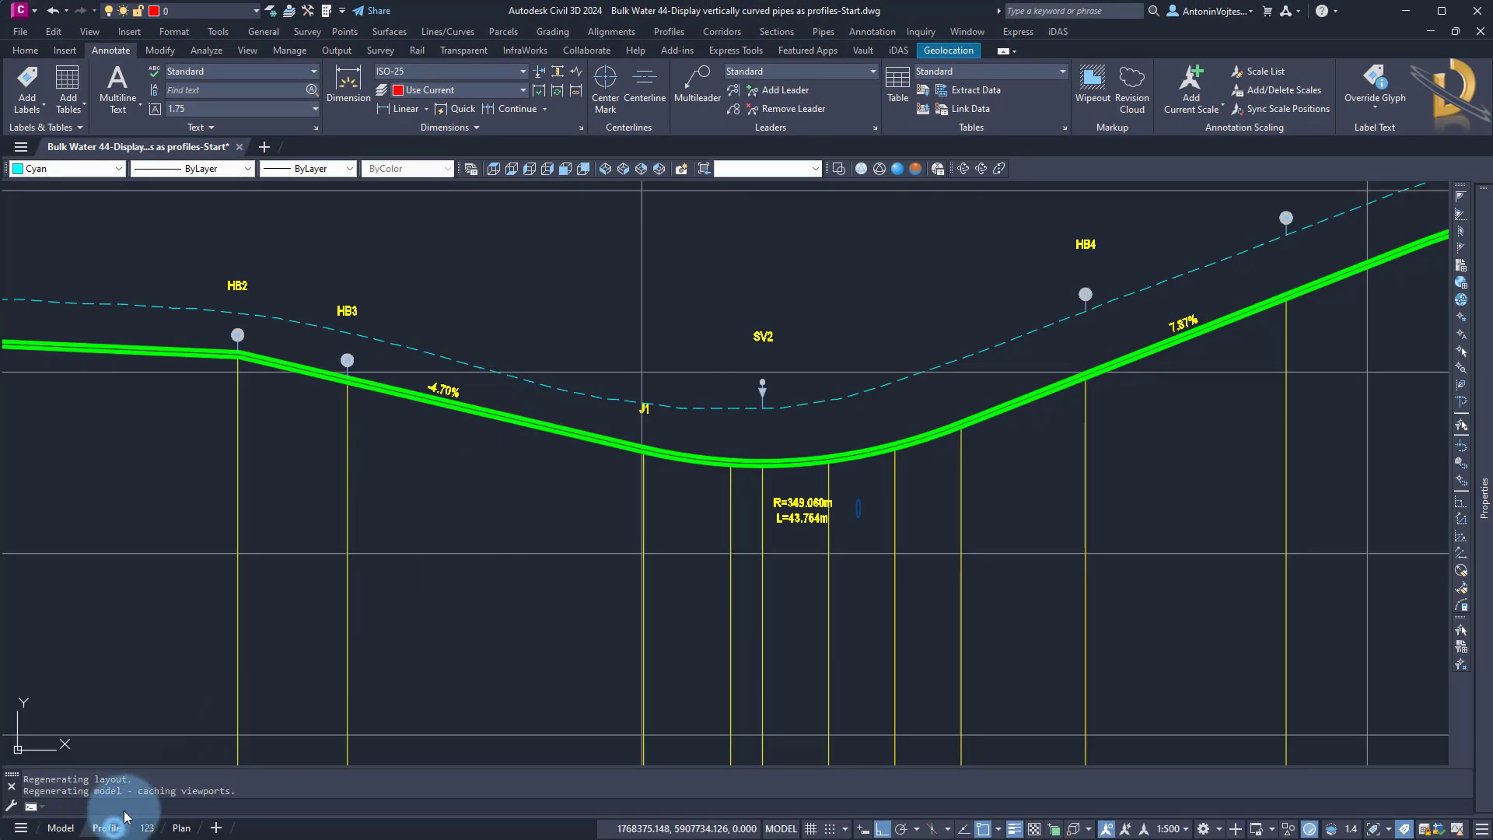
pyautogui.scroll(4, 435, 405)
pyautogui.scroll(4, 382, 424)
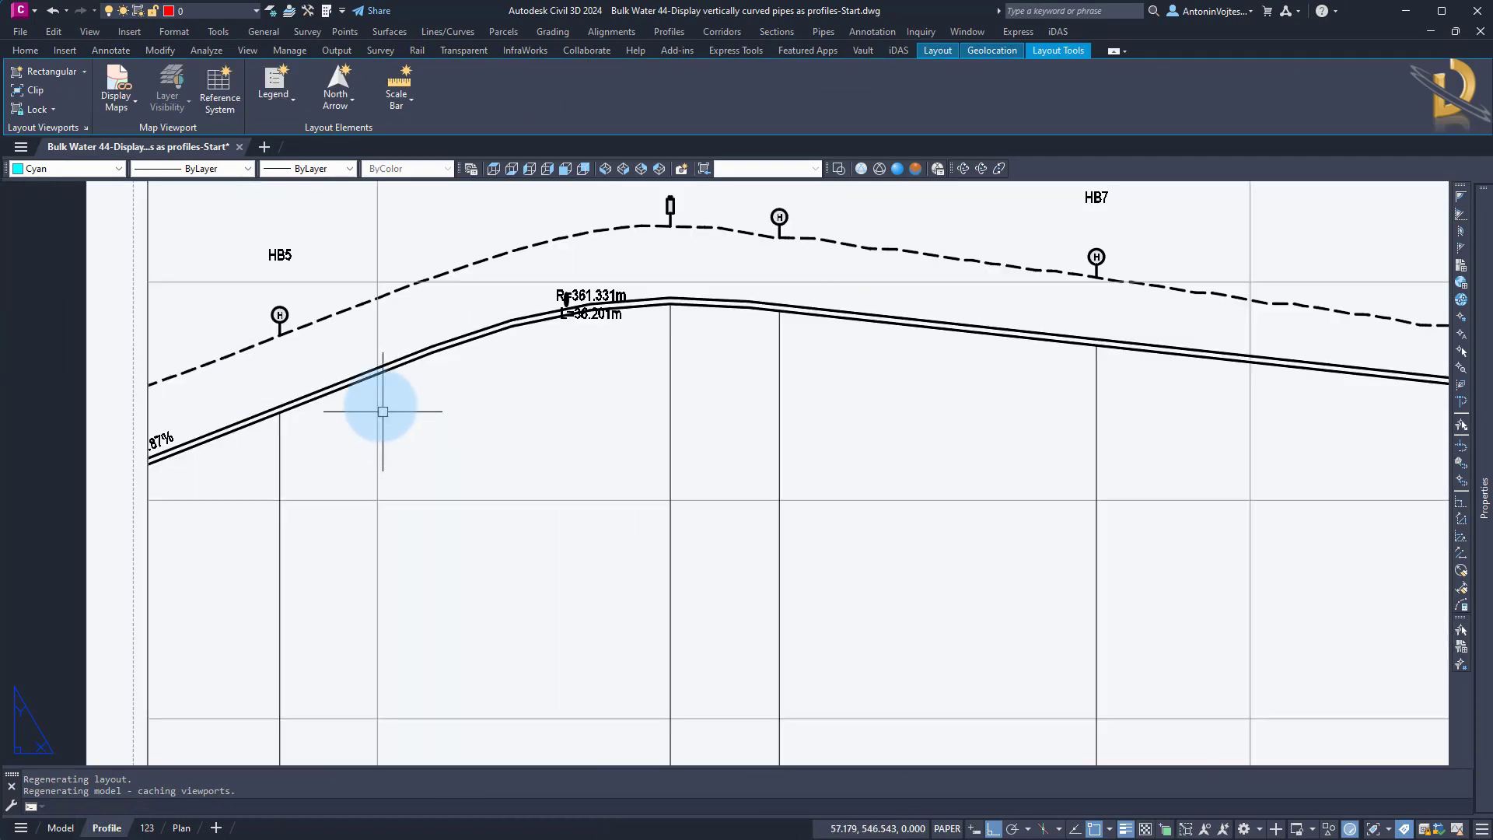
pyautogui.doubleClick(543, 423)
pyautogui.write('re')
pyautogui.press('Return')
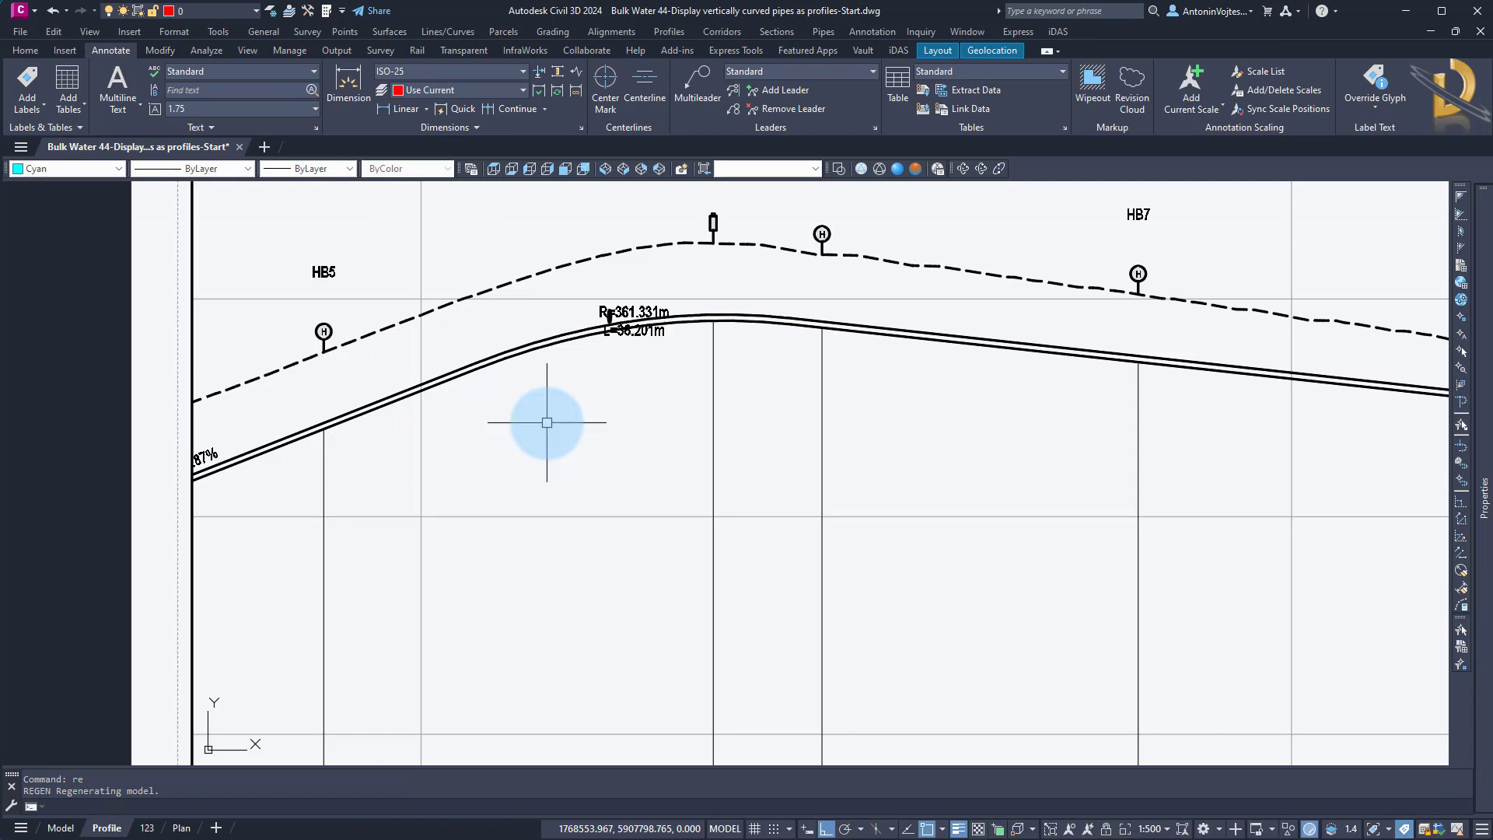
pyautogui.doubleClick(123, 490)
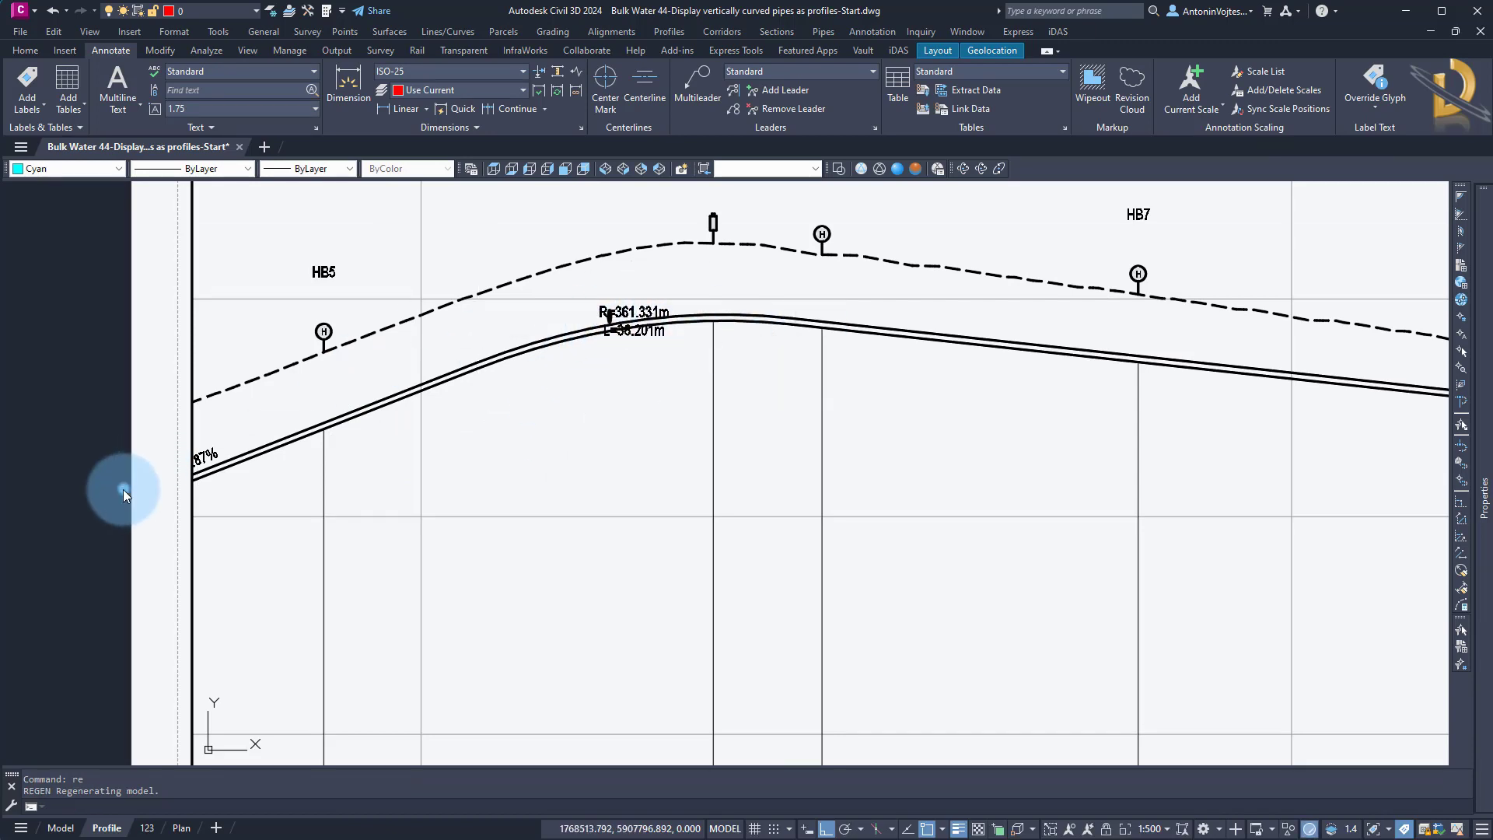
# Move the crest curve's radius and length label straight down, clear of the pipe lines, and return to paper space
pyautogui.scroll(2, 594, 328)
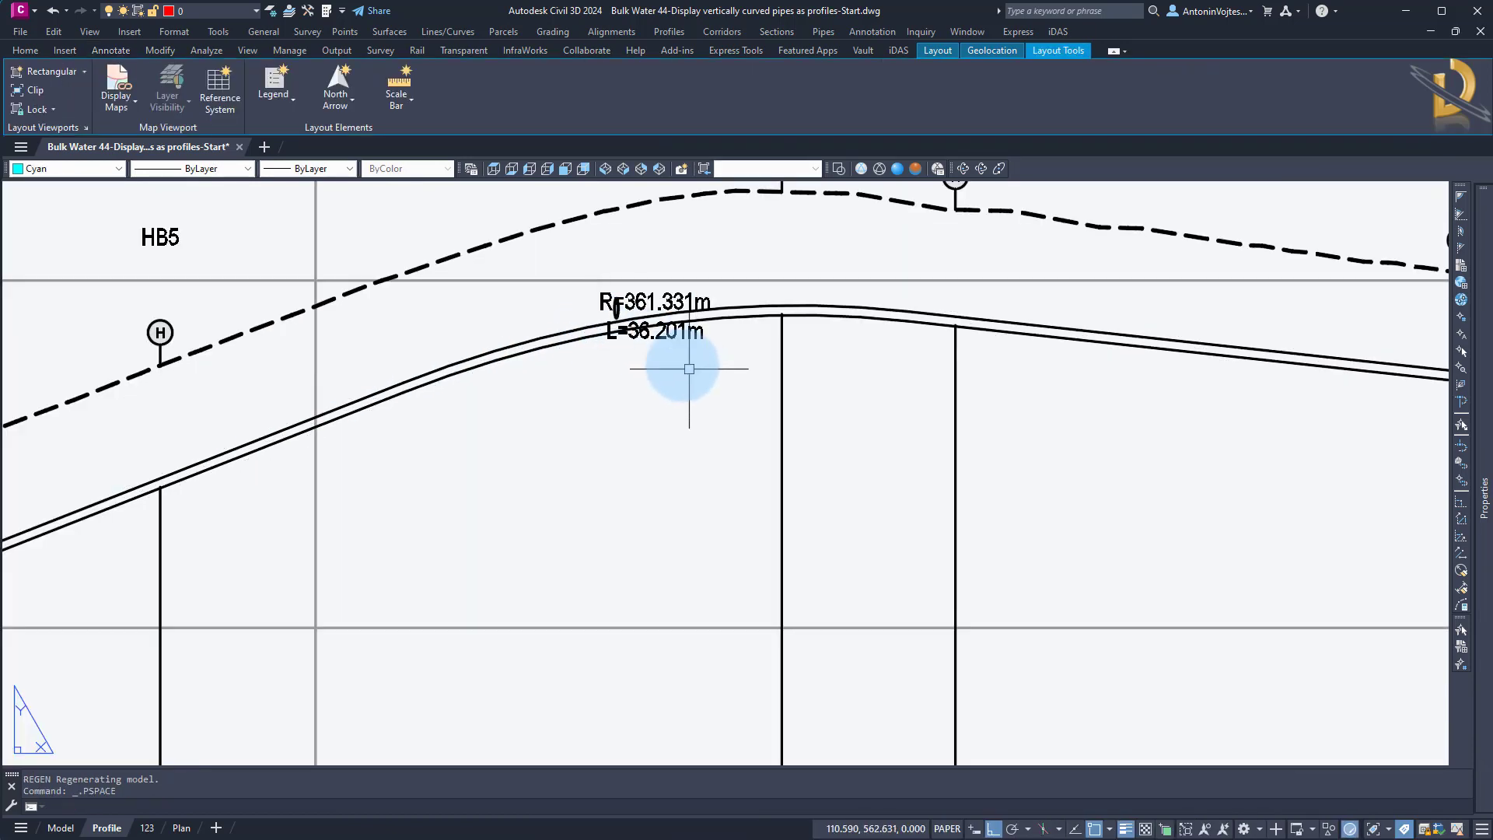
pyautogui.doubleClick(677, 337)
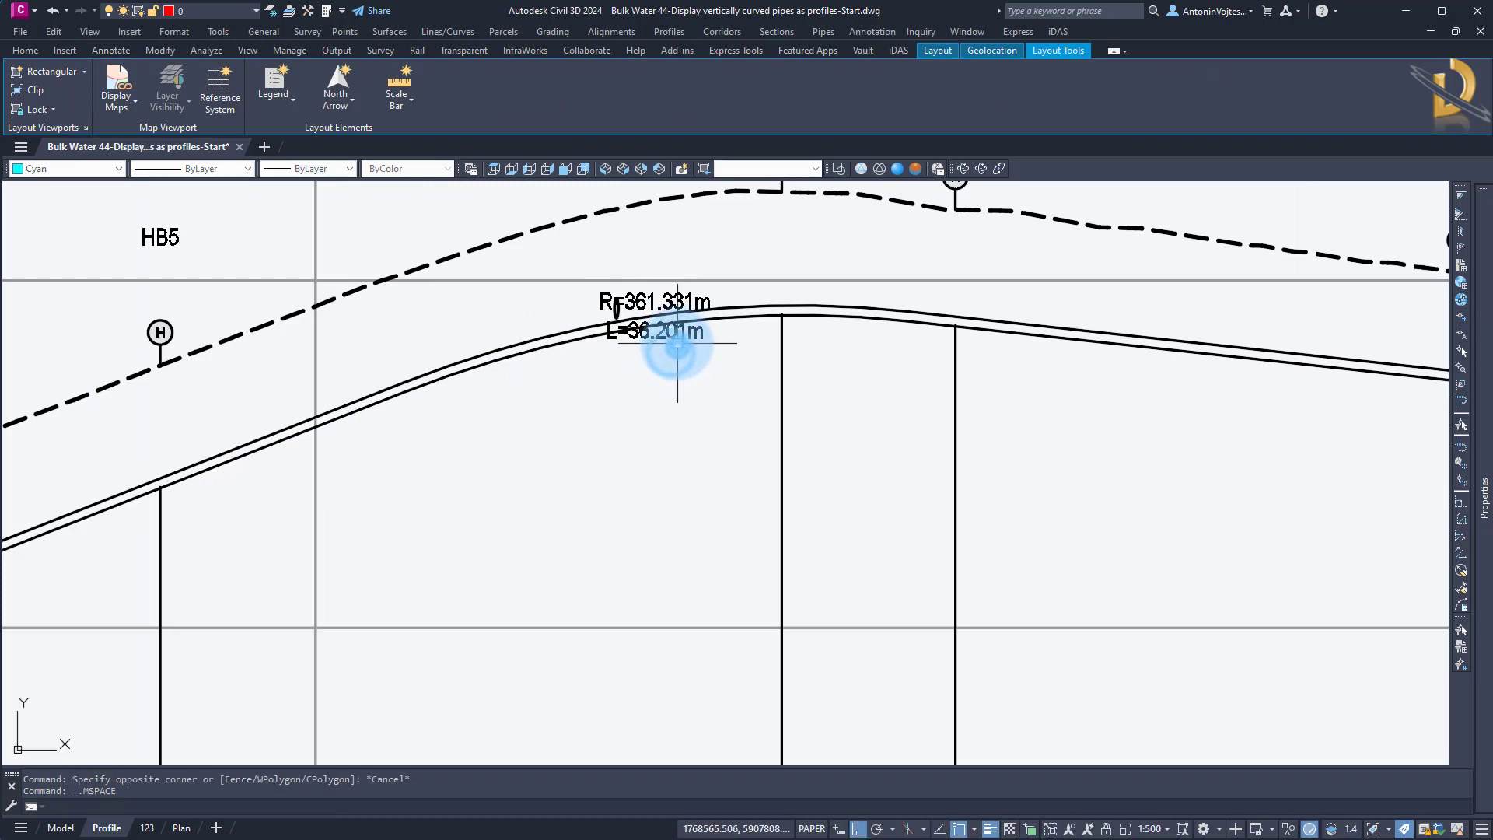
pyautogui.click(675, 329)
pyautogui.click(654, 315)
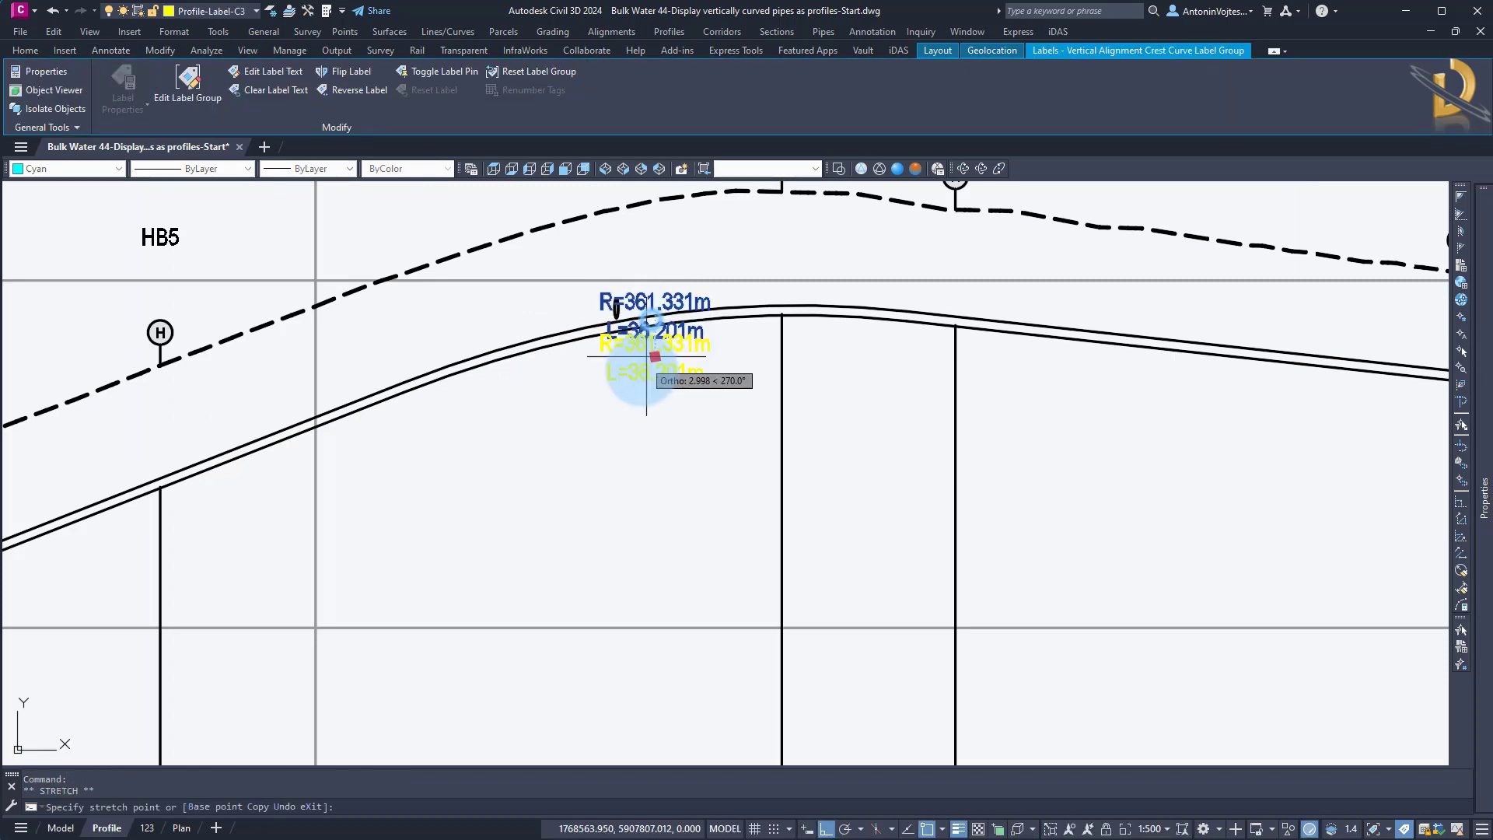
pyautogui.click(657, 401)
pyautogui.press('Escape')
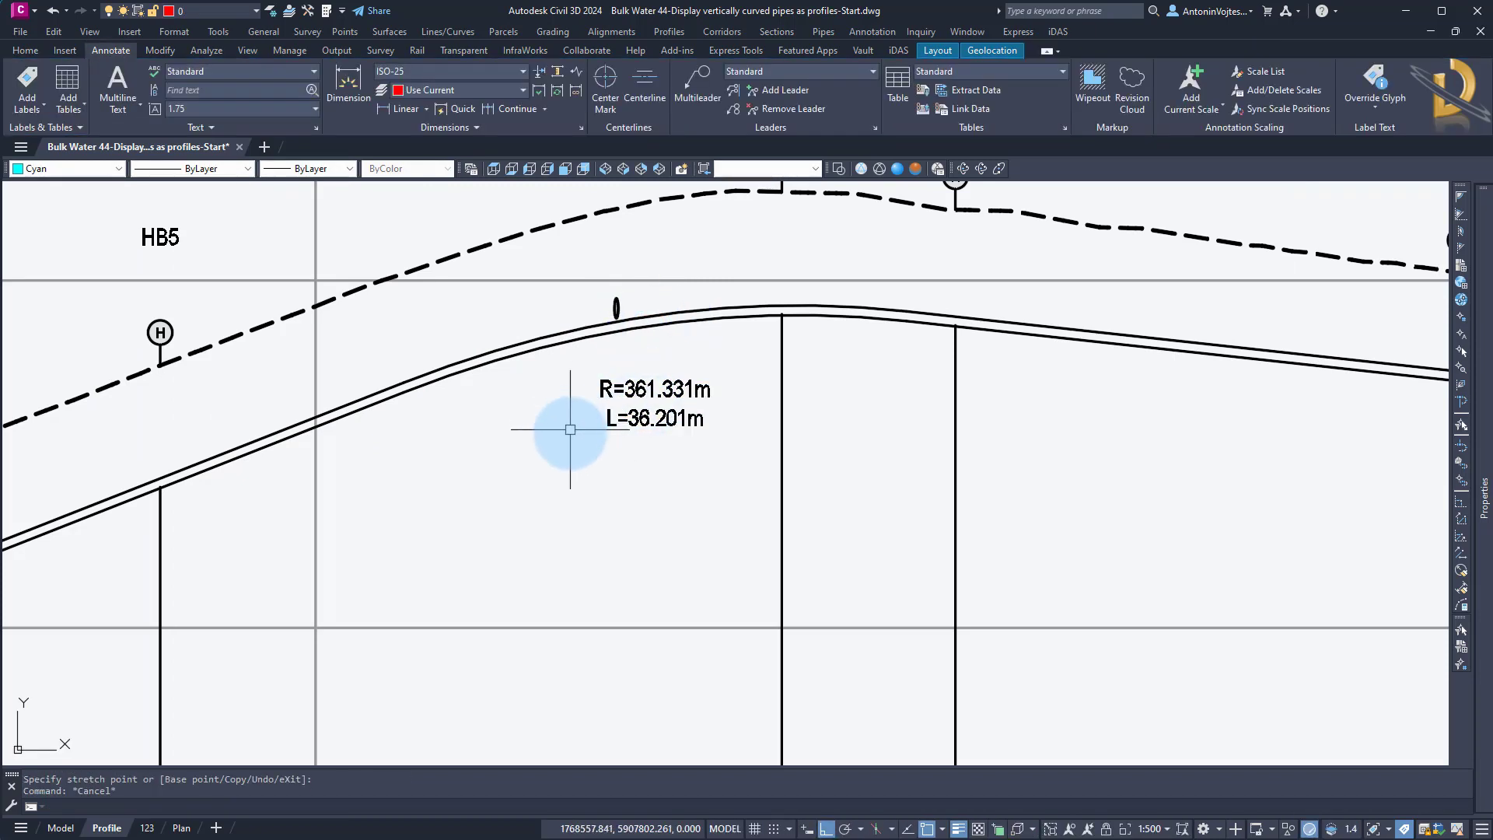
pyautogui.click(725, 828)
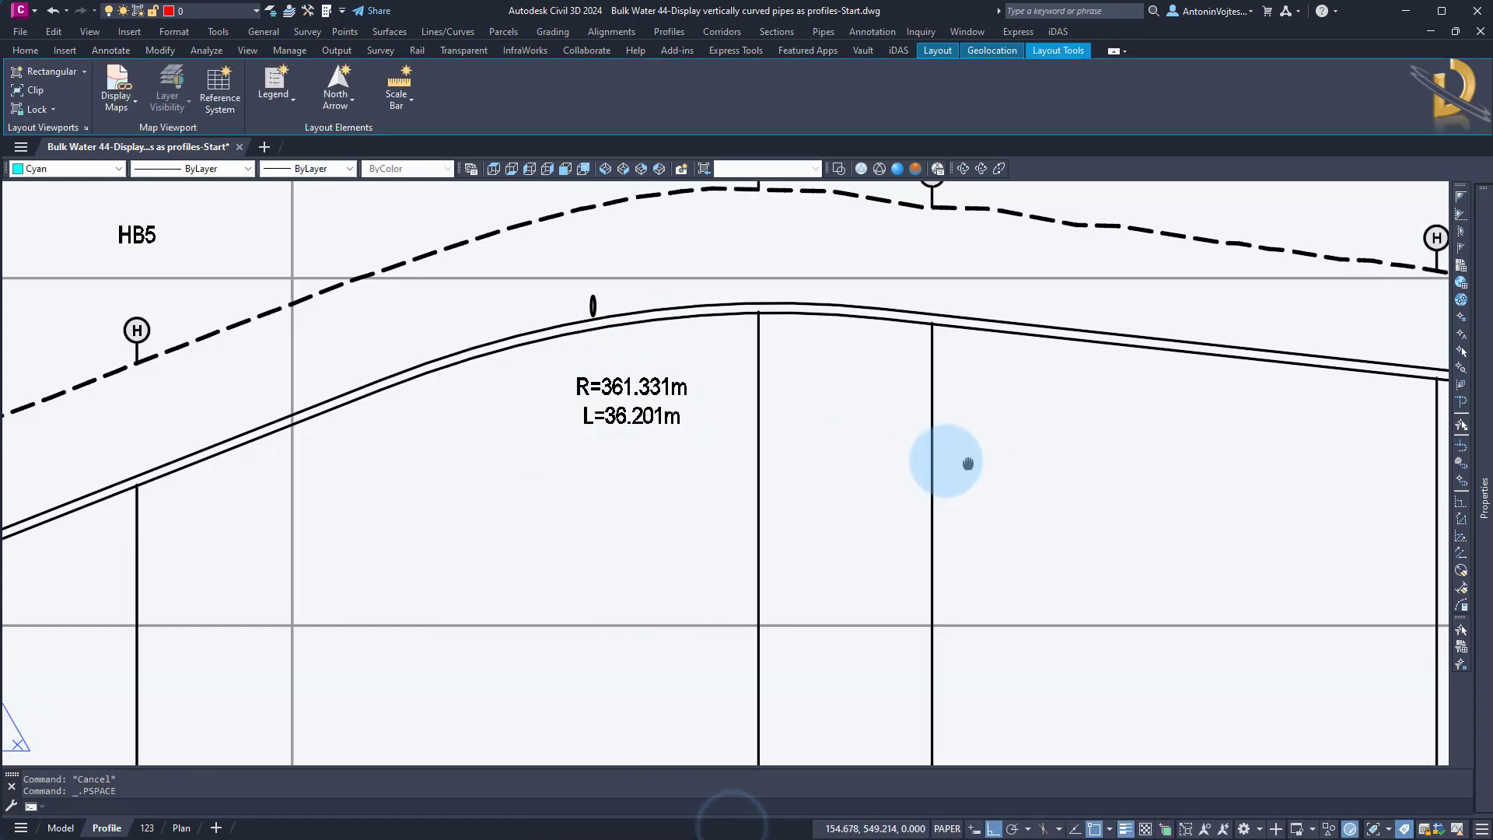
# Examine the pipe outline along the rest of the profile in the layout, including the raised section with the steep sides
pyautogui.moveTo(968, 463); pyautogui.dragTo(470, 427, button='middle')
pyautogui.scroll(-4, 505, 427)
pyautogui.moveTo(1107, 521); pyautogui.dragTo(184, 434, button='middle')
pyautogui.moveTo(946, 609); pyautogui.dragTo(720, 590, button='middle')
pyautogui.scroll(4, 741, 481)
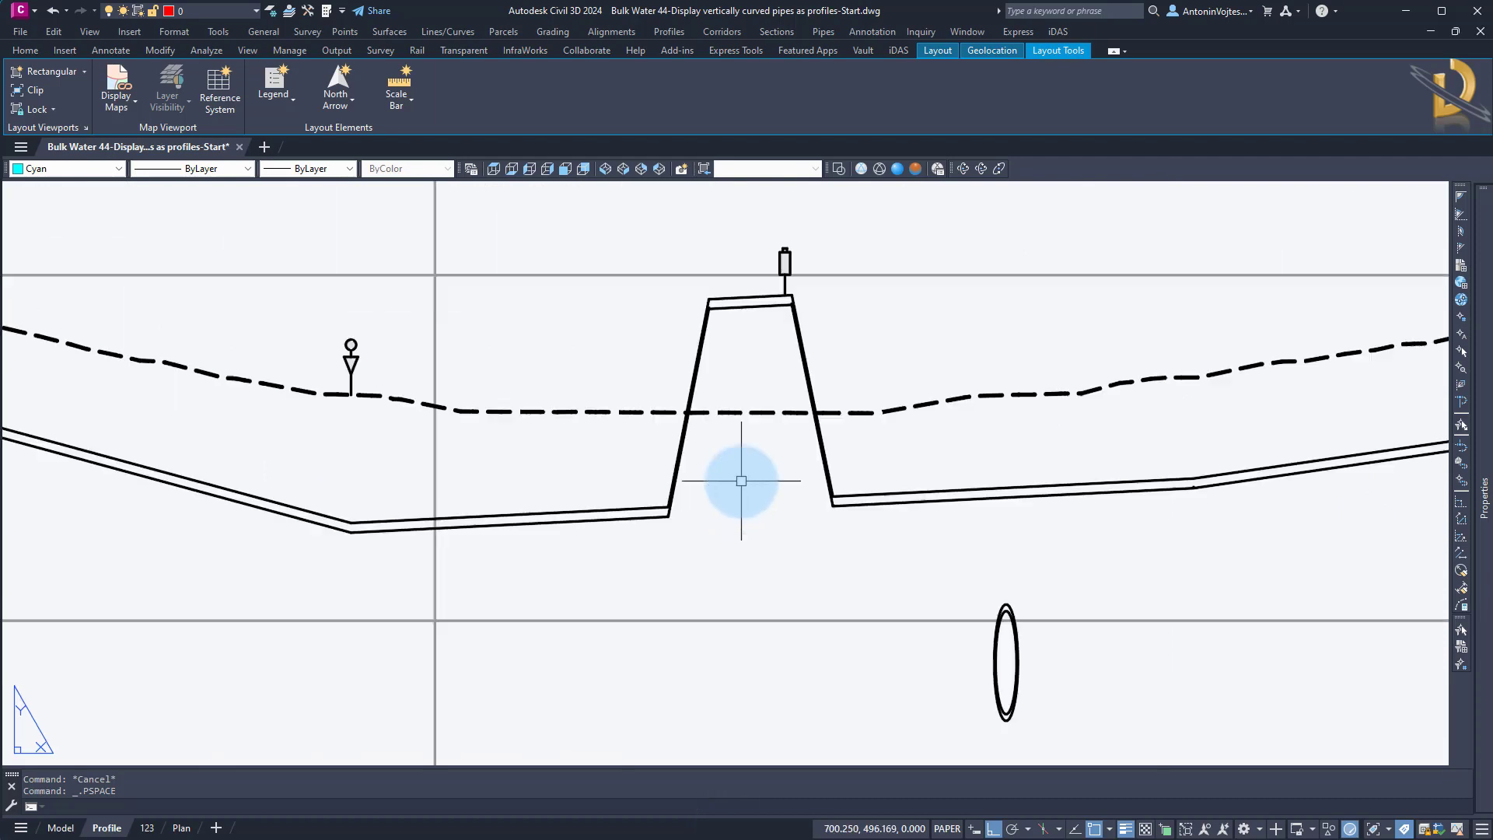
pyautogui.scroll(2, 741, 480)
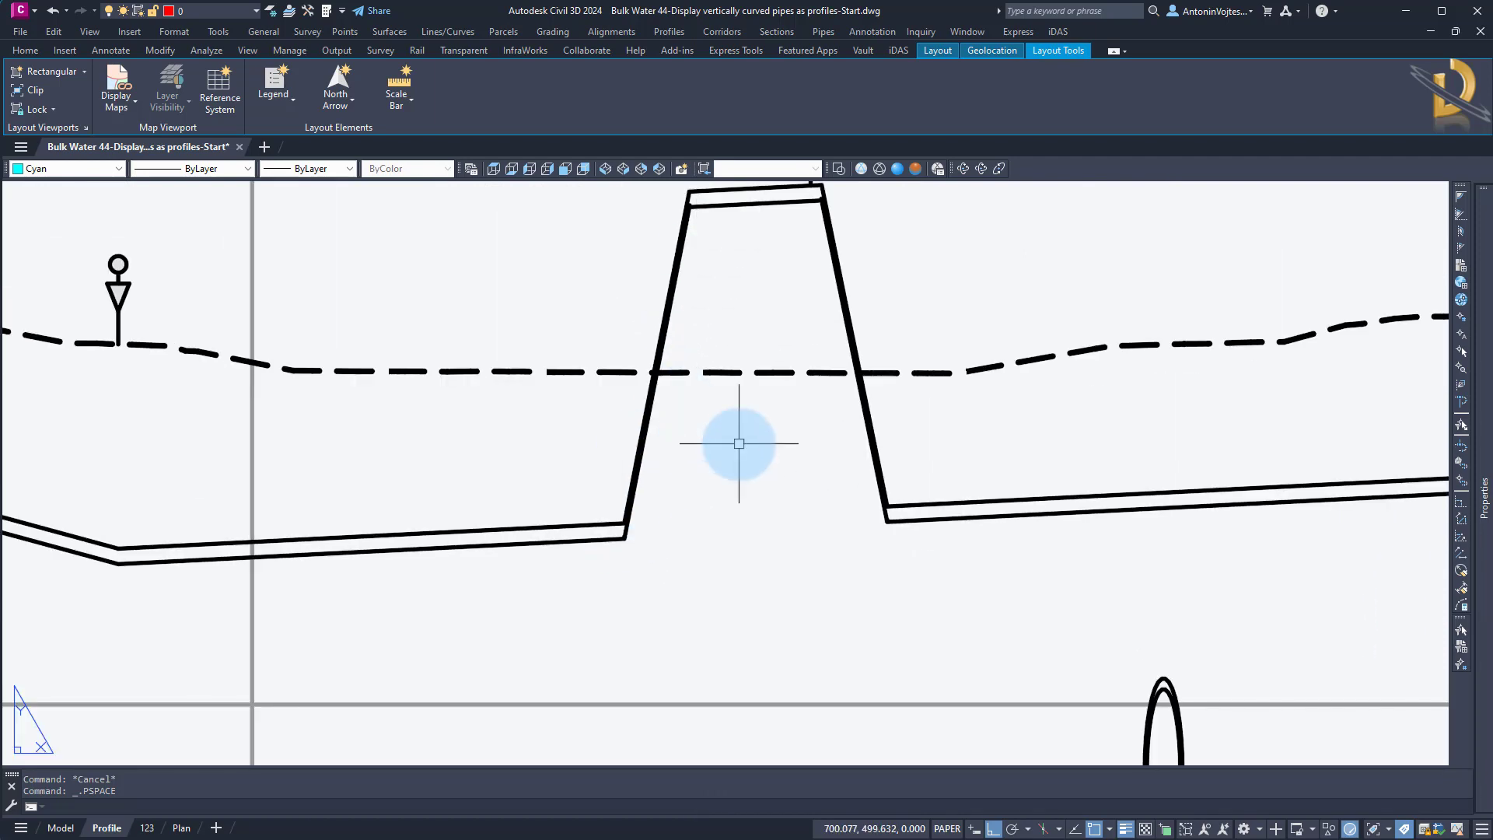
pyautogui.scroll(-8, 715, 424)
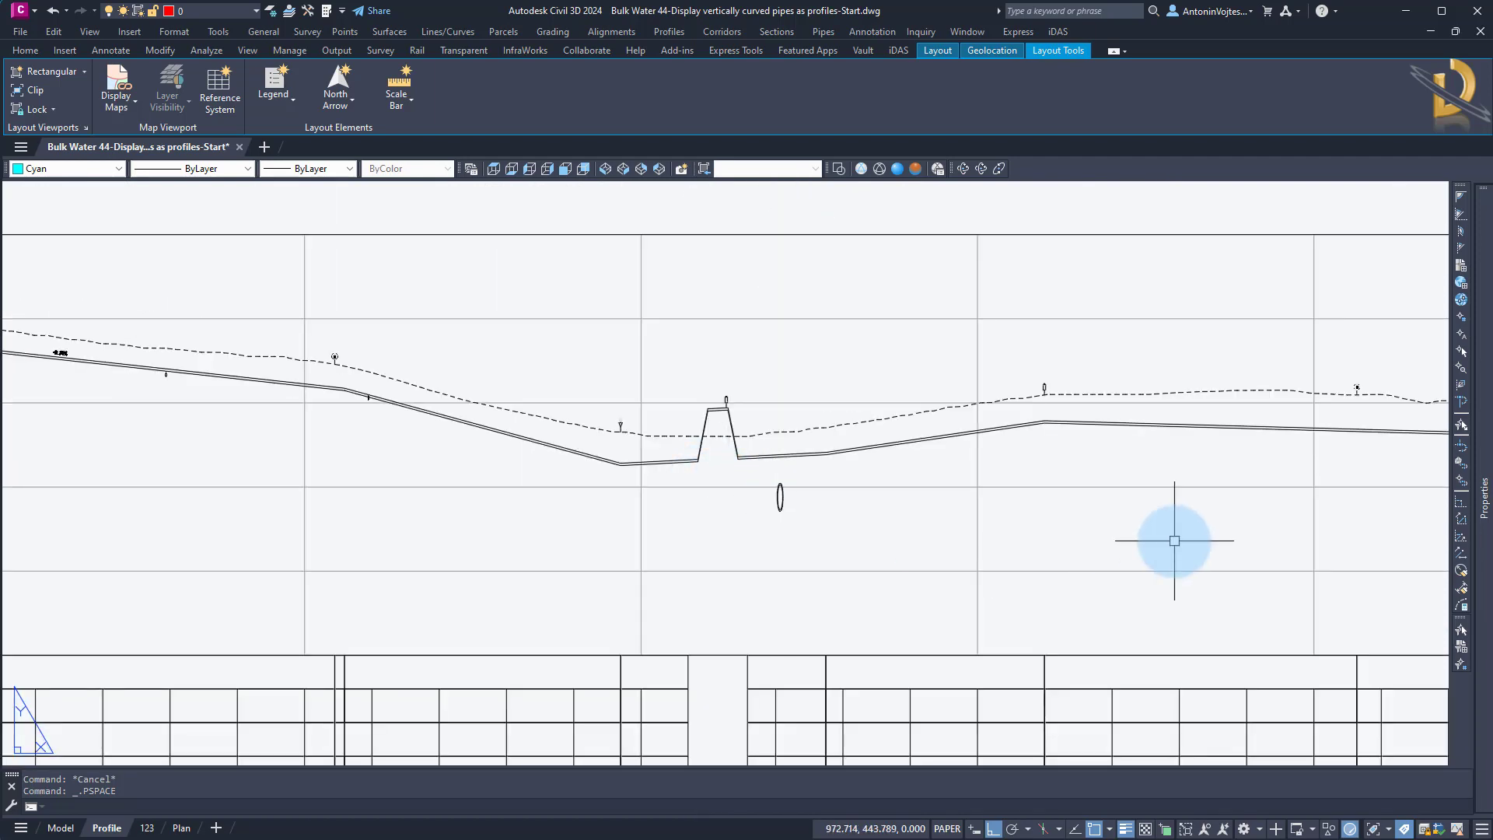
pyautogui.moveTo(1174, 540); pyautogui.dragTo(1228, 523, button='middle')
pyautogui.moveTo(306, 501); pyautogui.dragTo(1126, 484, button='middle')
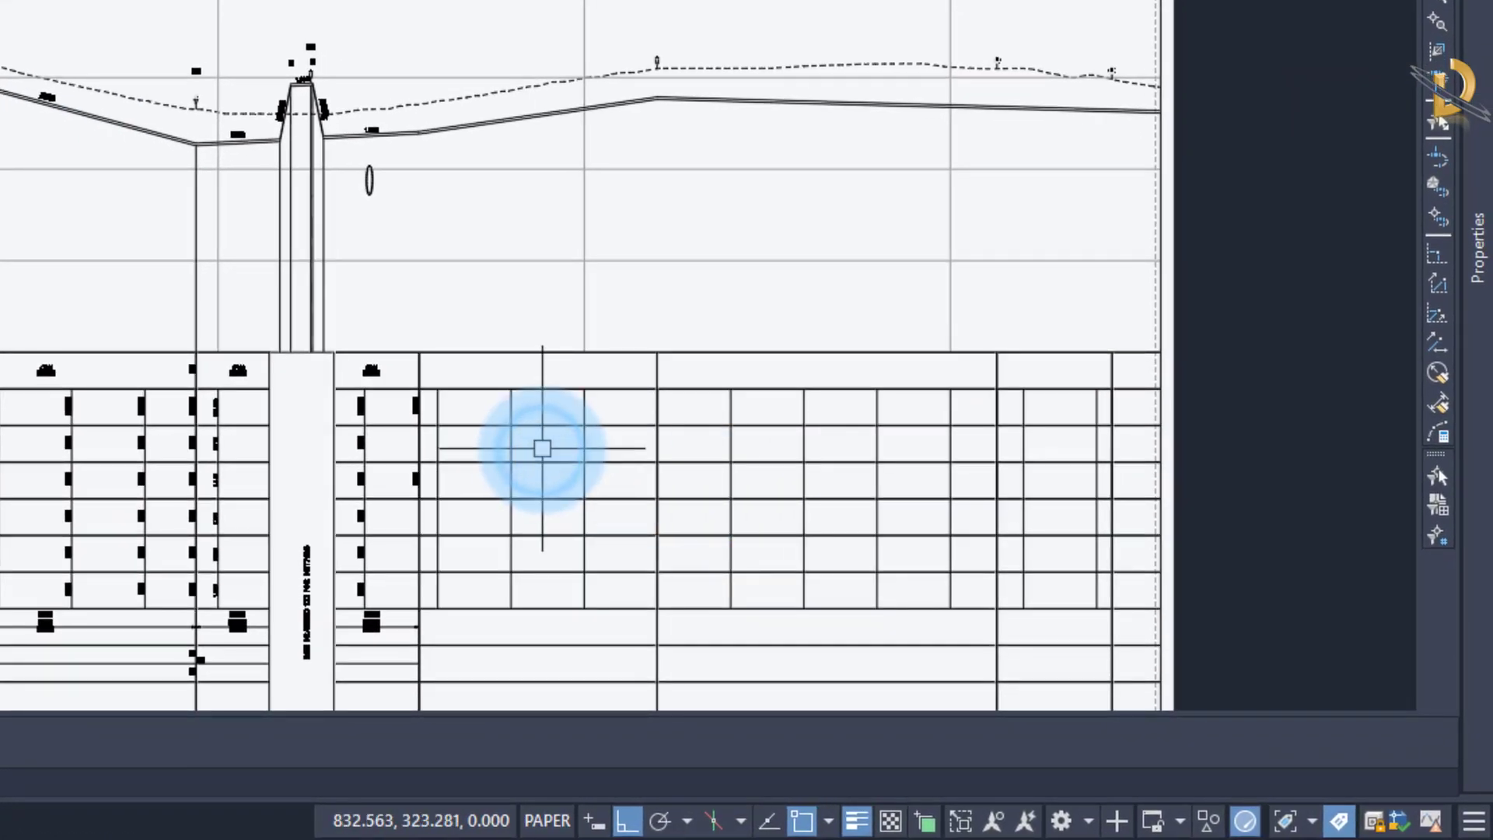
# Regenerate the layout viewport to refresh the profile labels and band data, and return to paper space
pyautogui.doubleClick(491, 300)
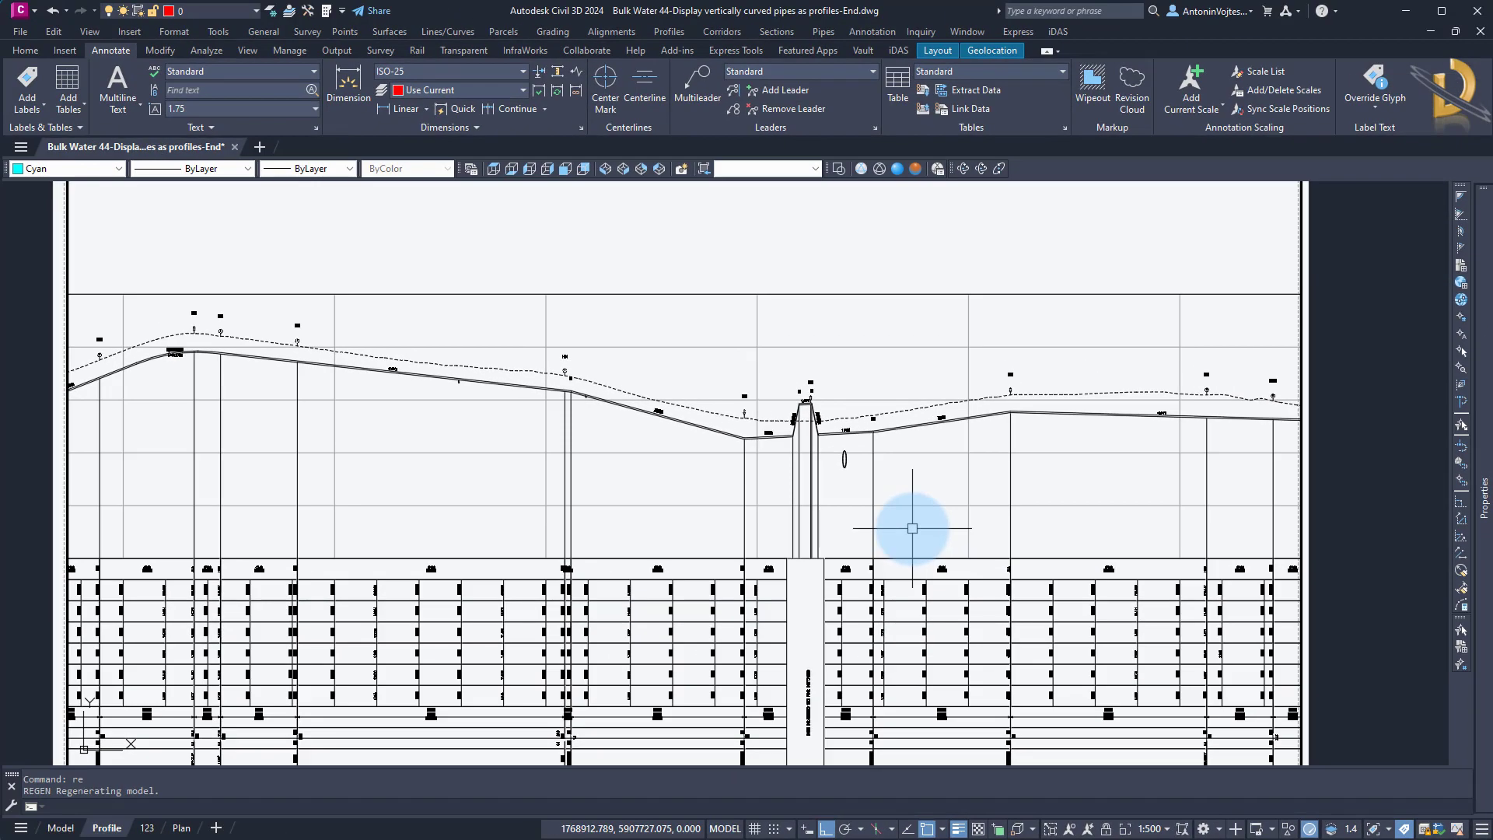
pyautogui.doubleClick(1392, 648)
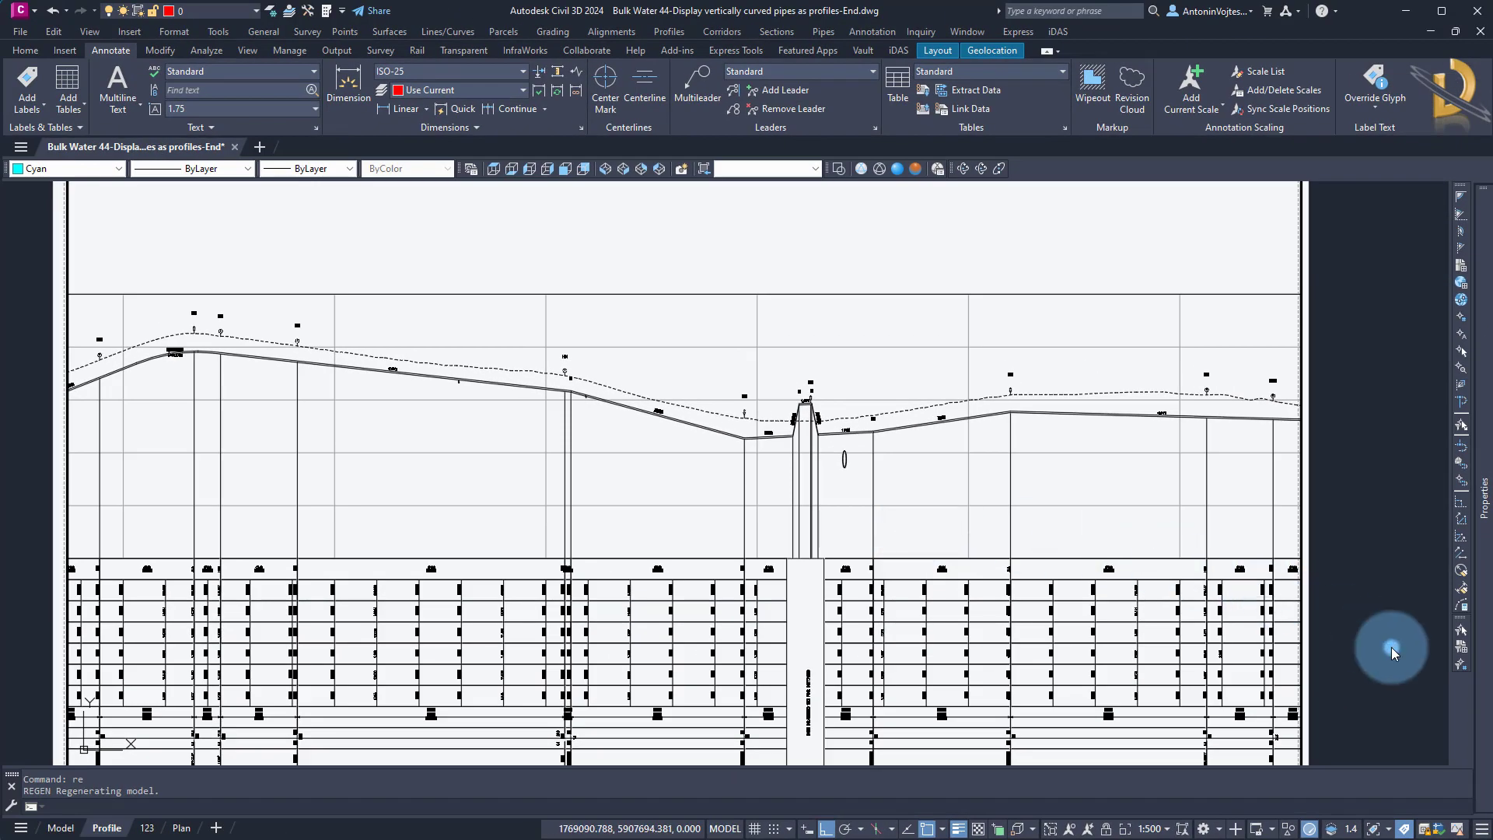
# Return to model space and examine the finished pipe profiles, curve labels and data bands of the profile view
pyautogui.click(78, 827)
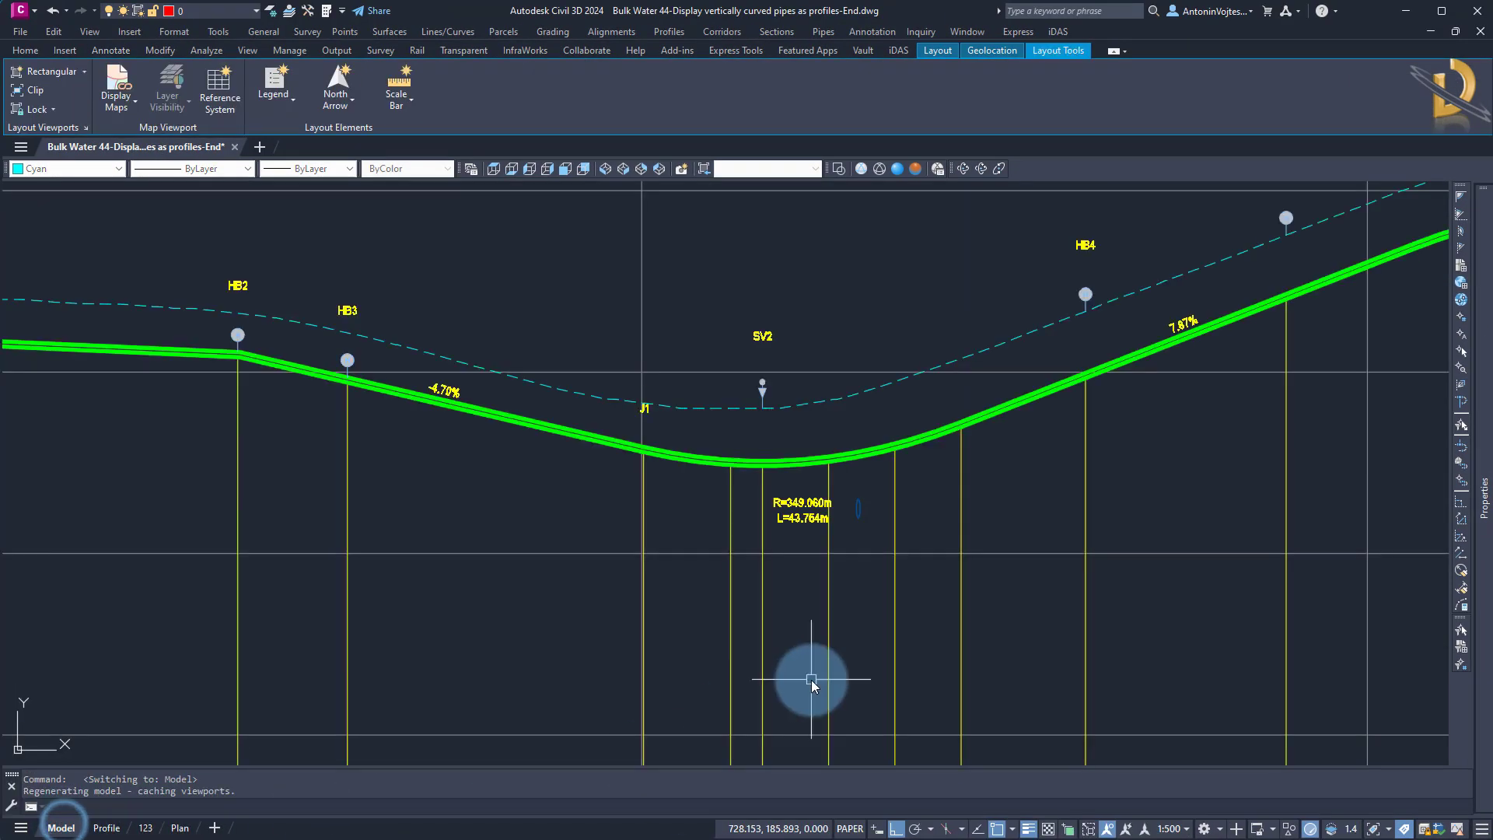
pyautogui.scroll(-5, 817, 423)
pyautogui.scroll(5, 672, 558)
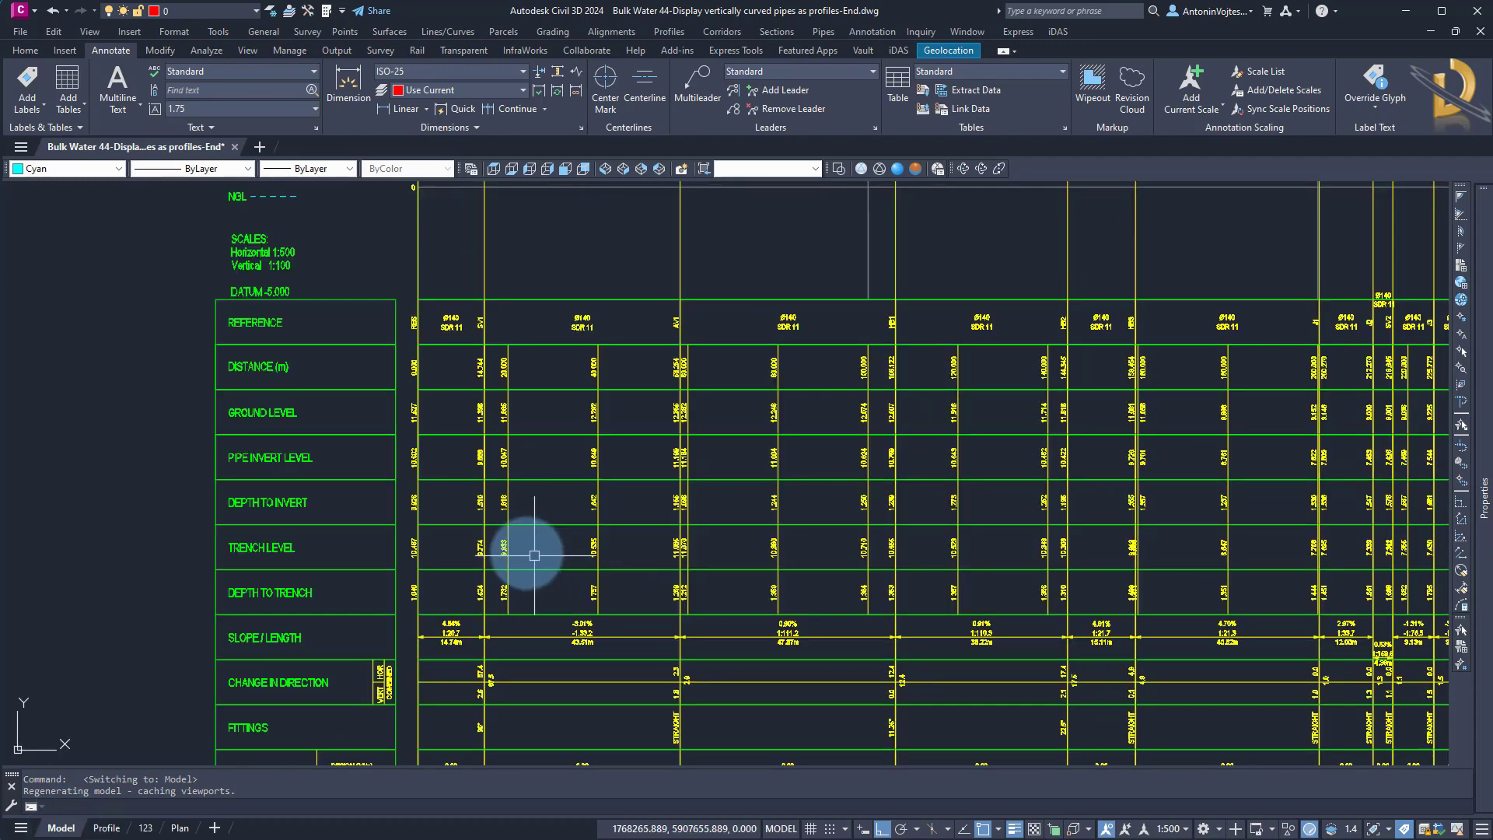
pyautogui.scroll(-4, 474, 598)
pyautogui.scroll(7, 617, 427)
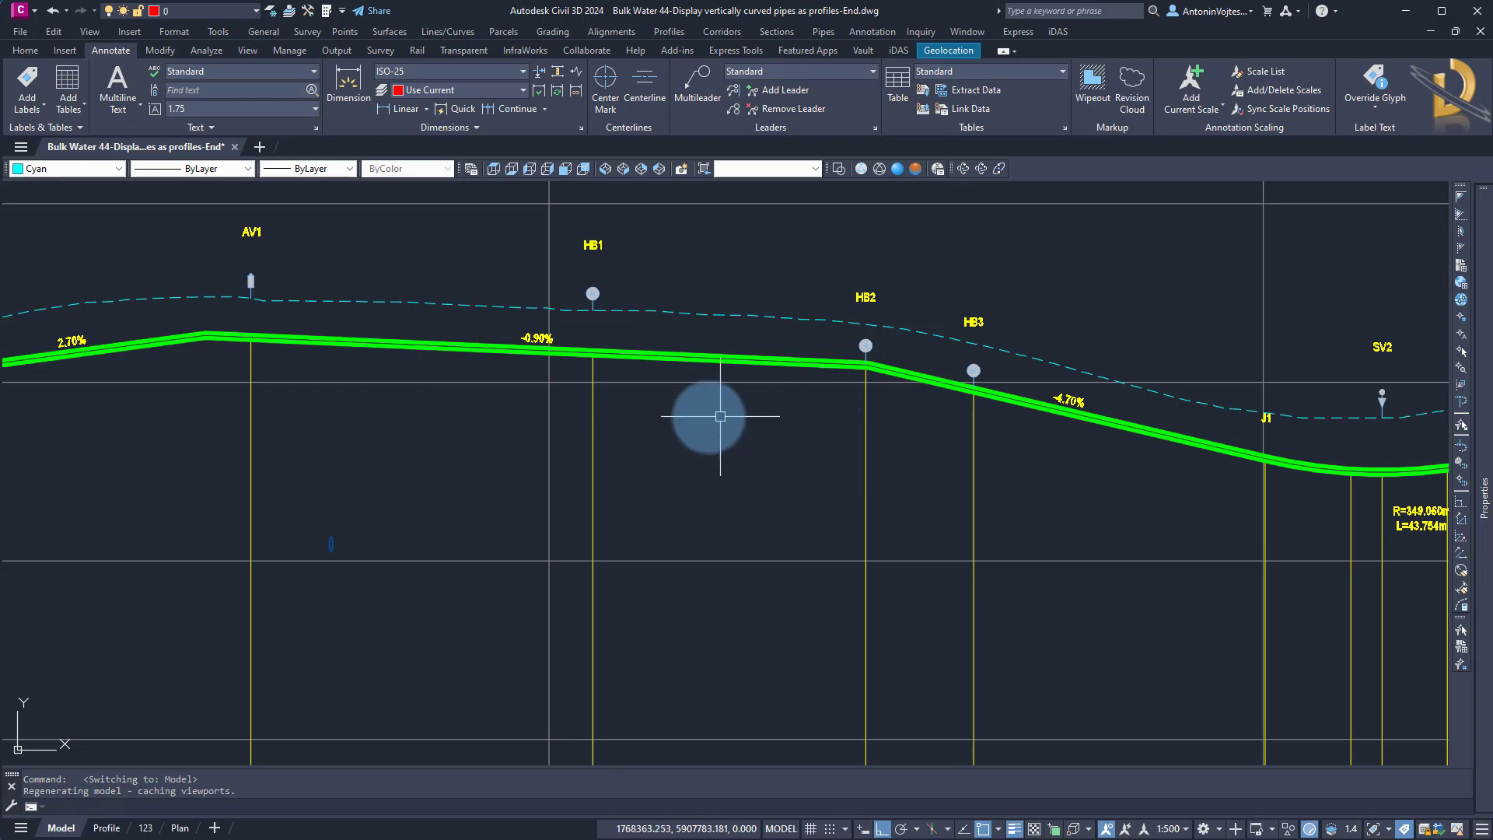
pyautogui.scroll(-4, 595, 392)
pyautogui.moveTo(806, 543); pyautogui.dragTo(568, 466, button='middle')
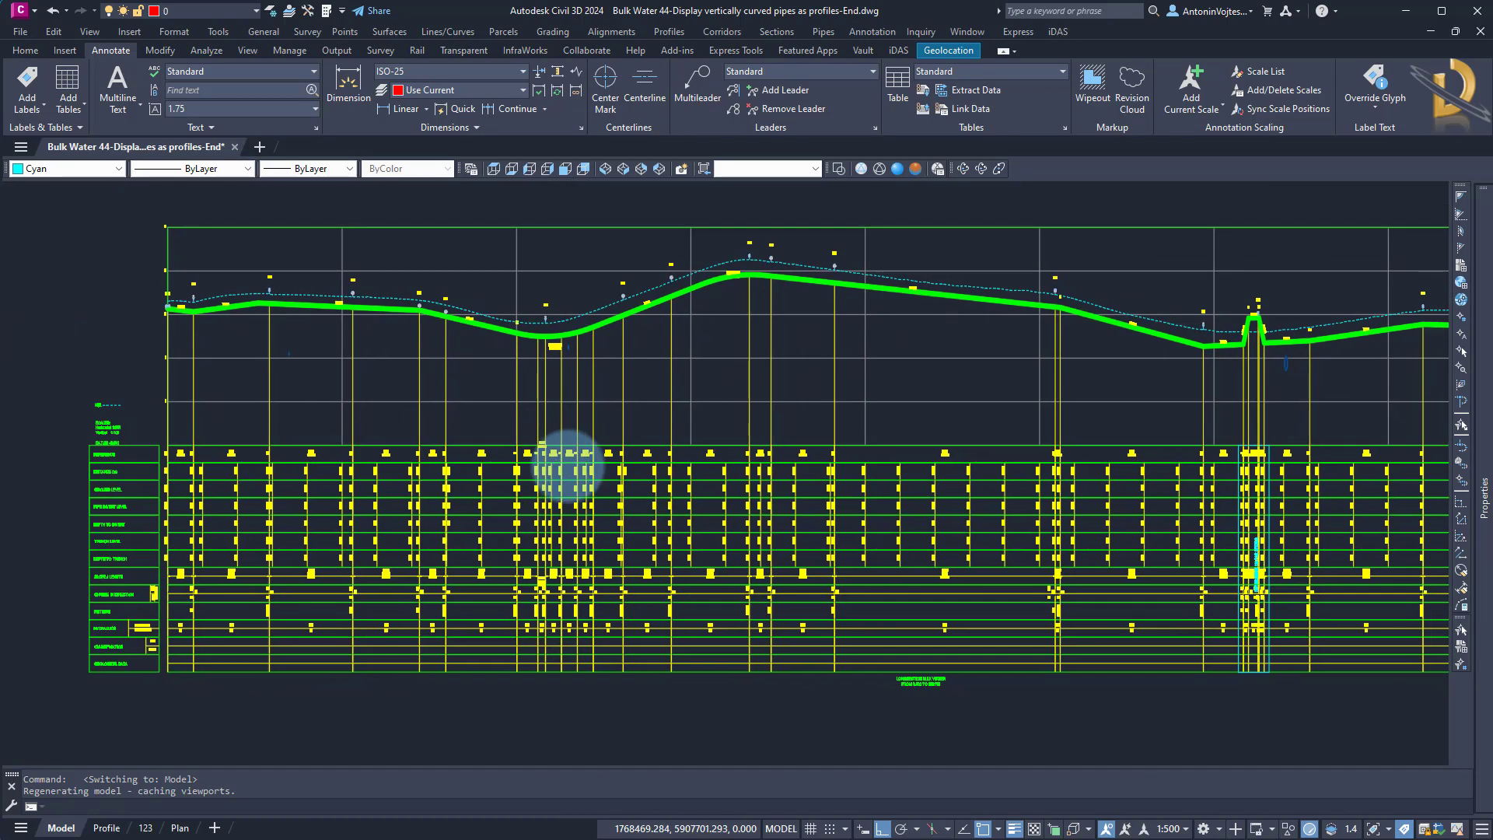